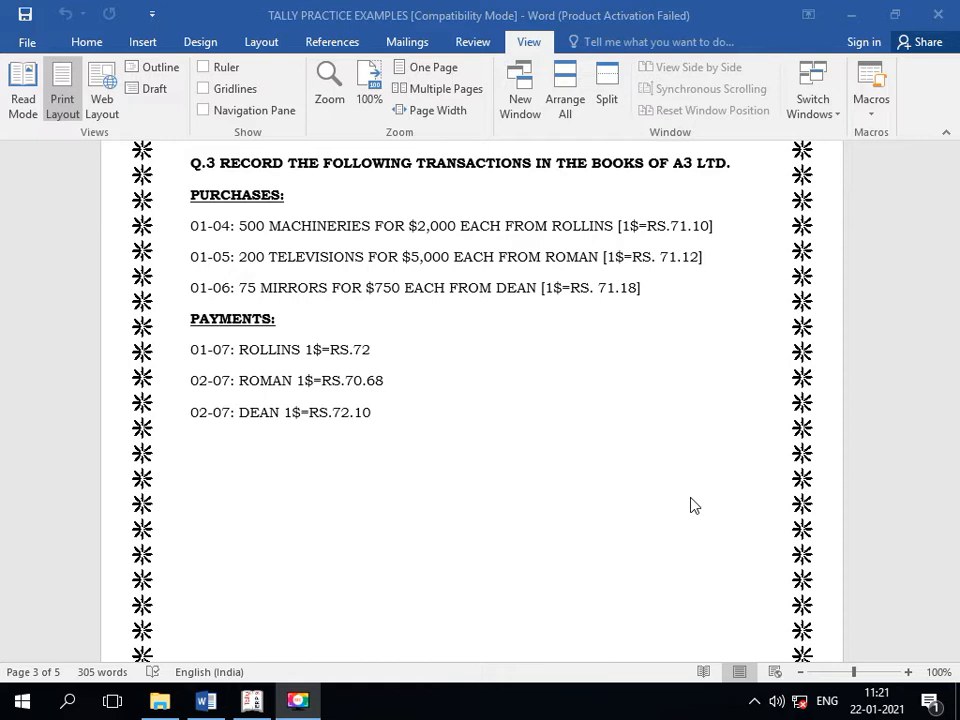
- Examine the Q.4 cost category and cost centre exercise with its salary register in the practice document
{"action": "left_click", "coordinate": [386, 414]}
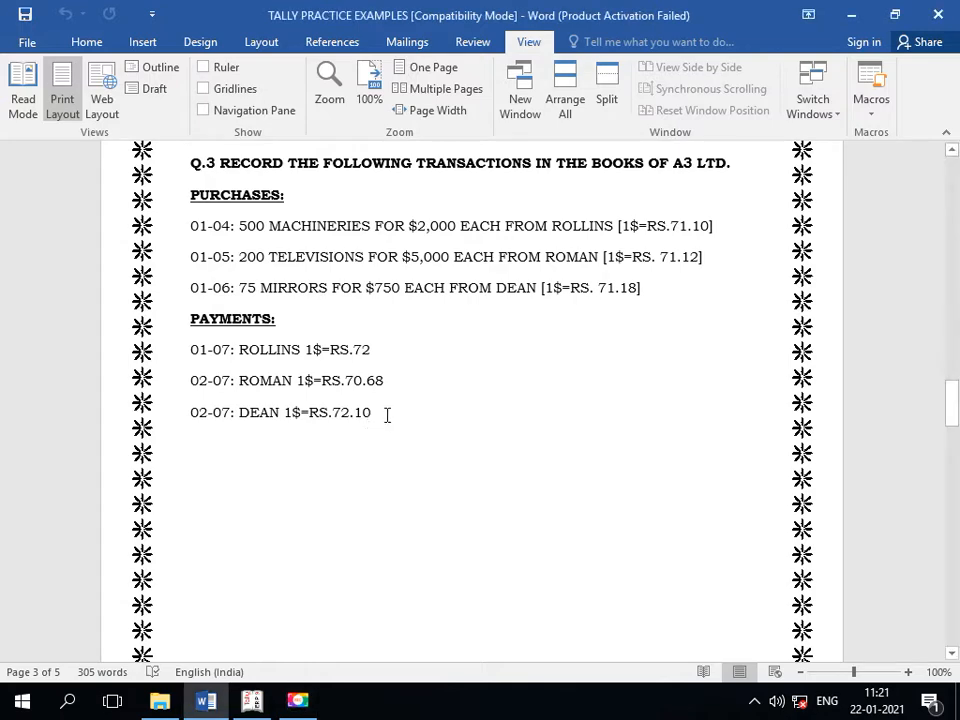
{"action": "key", "text": "Return"}
{"action": "key", "text": "Return"}
{"action": "key", "text": "Return"}
{"action": "key", "text": "Return"}
{"action": "key", "text": "Return"}
{"action": "key", "text": "Return"}
{"action": "key", "text": "Return"}
{"action": "key", "text": "Return"}
{"action": "scroll", "coordinate": [389, 418], "scroll_direction": "down", "scroll_amount": 10}
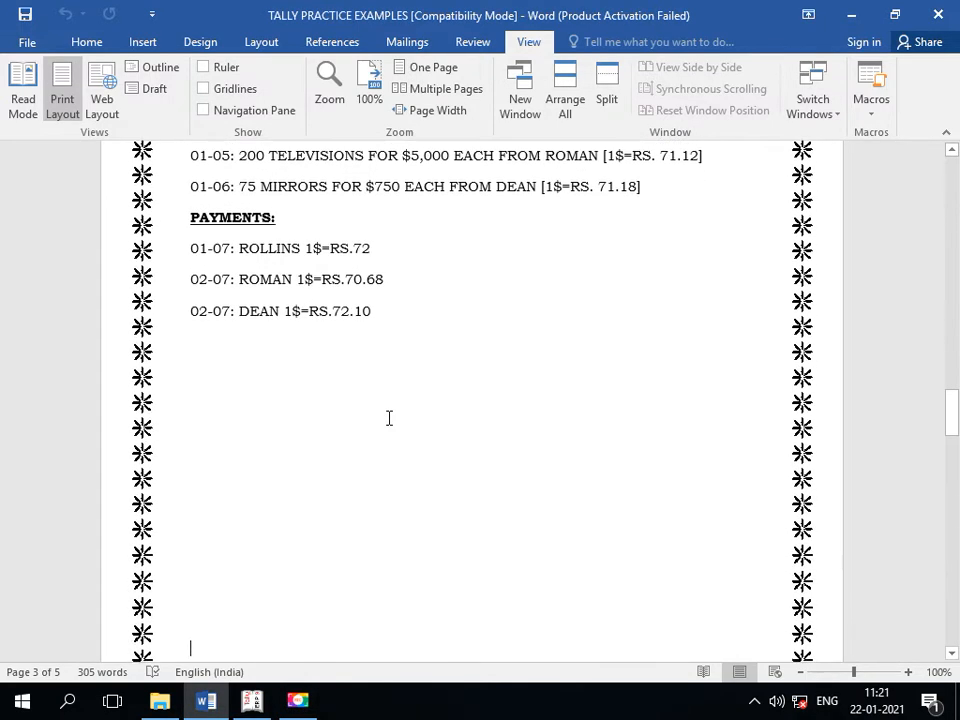
{"action": "key", "text": "Down"}
{"action": "key", "text": "Down"}
{"action": "key", "text": "Down"}
{"action": "key", "text": "Down"}
{"action": "key", "text": "Down"}
{"action": "key", "text": "Down"}
{"action": "key", "text": "Down"}
{"action": "key", "text": "Down"}
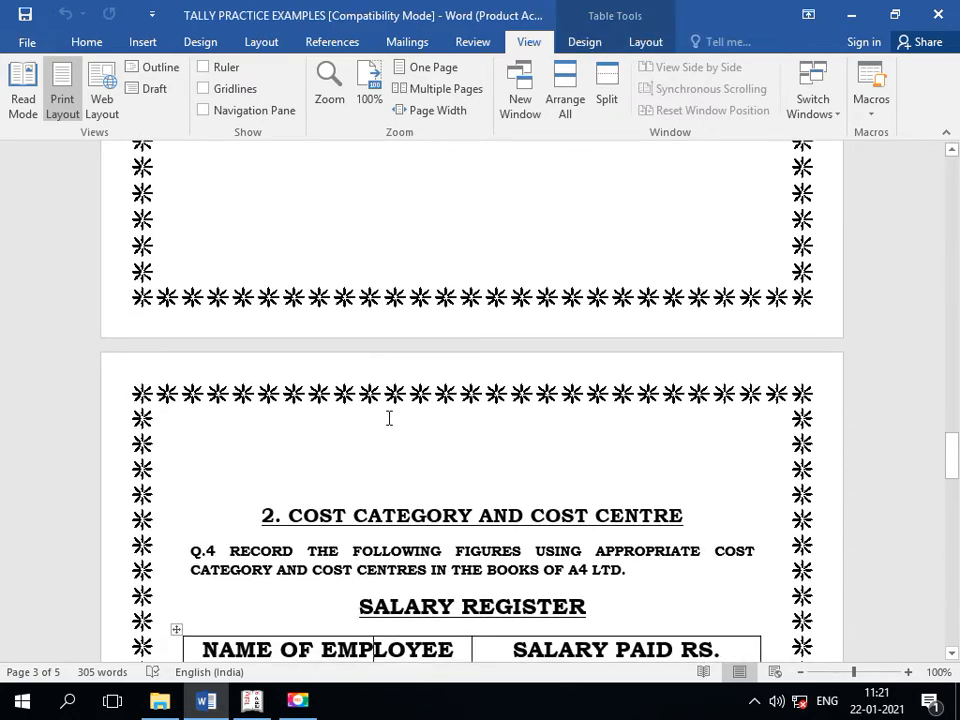
{"action": "key", "text": "Down"}
{"action": "key", "text": "Down"}
{"action": "key", "text": "Down"}
{"action": "key", "text": "Down"}
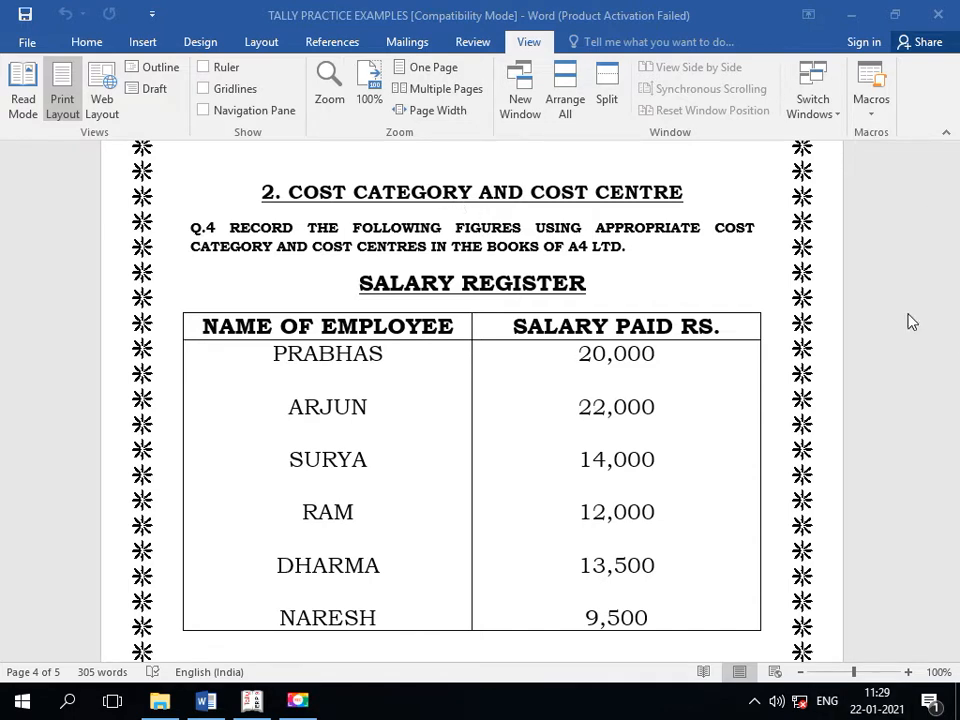
- Add a horizontal rule and the total 91,000 below the last amount in the salary register's Salary Paid column
{"action": "left_click", "coordinate": [668, 628]}
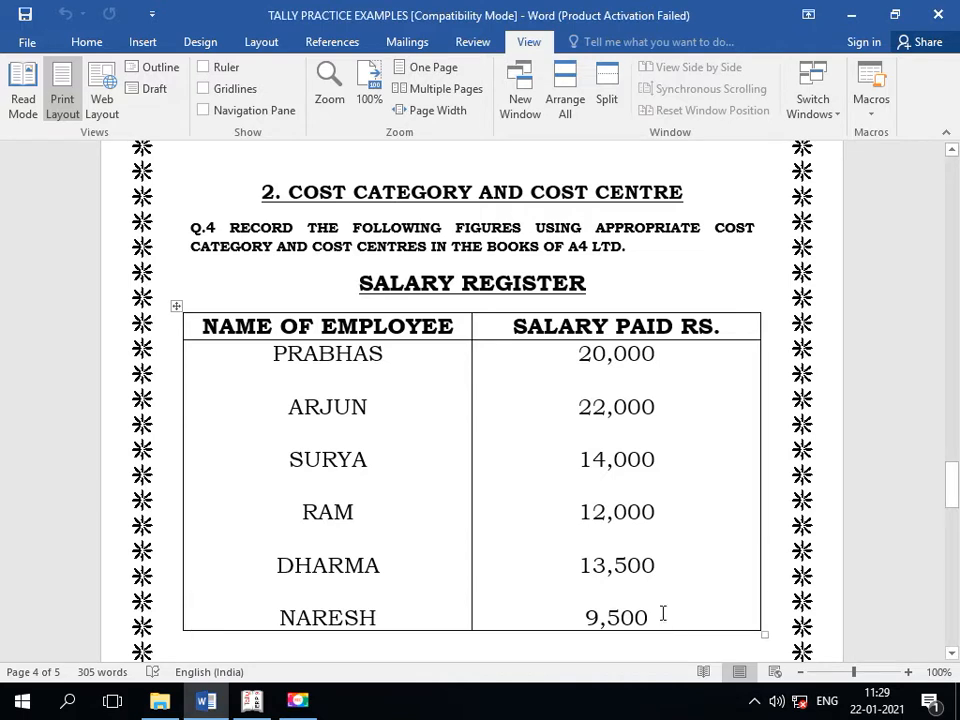
{"action": "left_click", "coordinate": [662, 615]}
{"action": "key", "text": "Tab"}
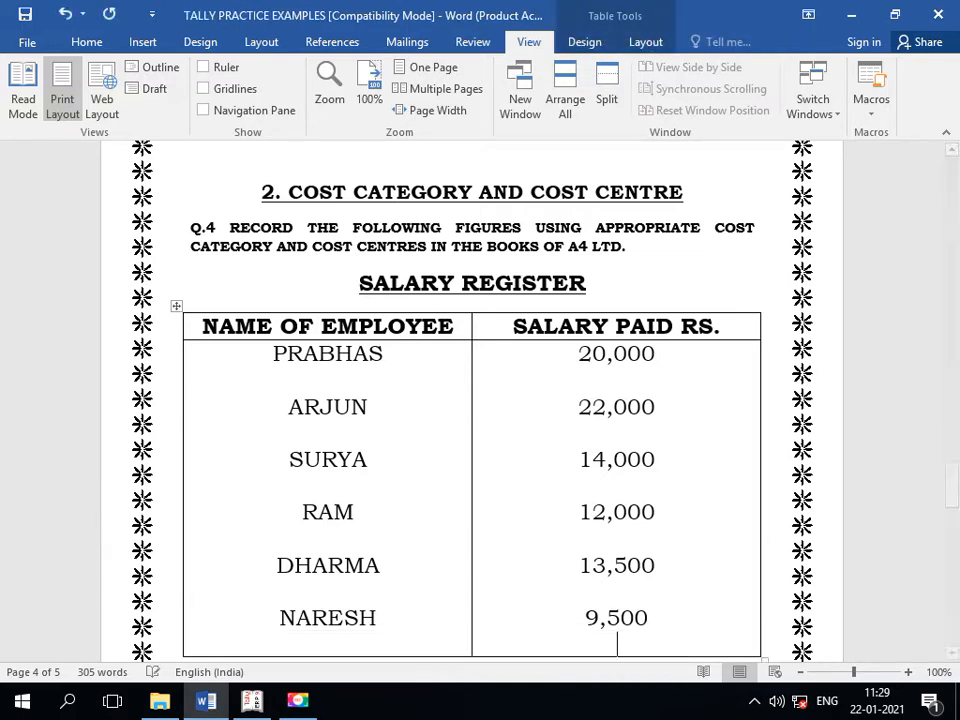
{"action": "type", "text": "------------------"}
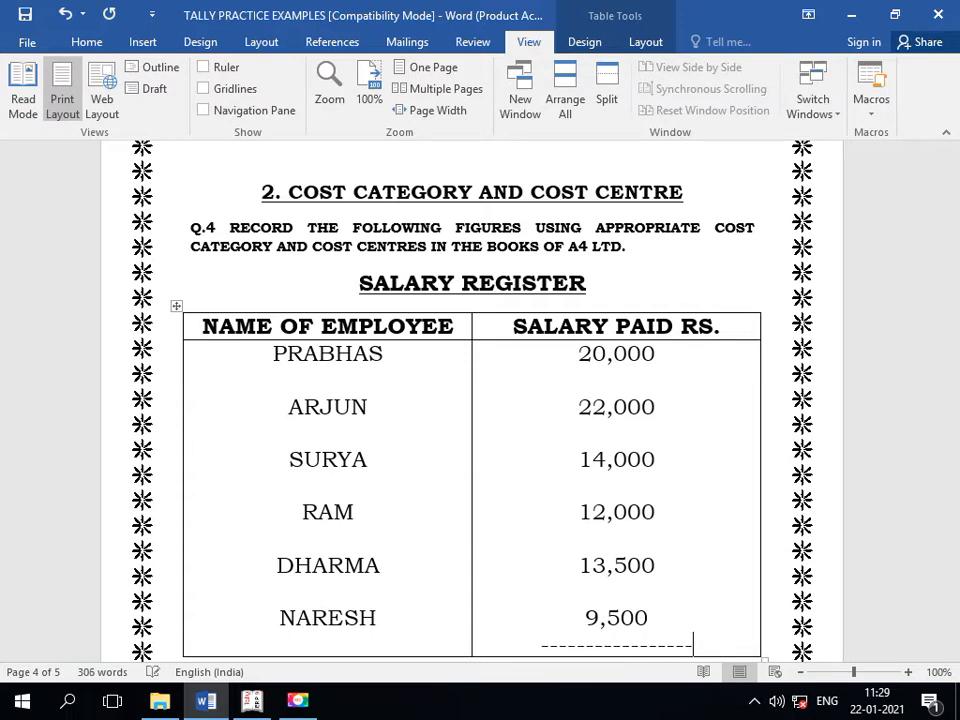
{"action": "key", "text": "Return"}
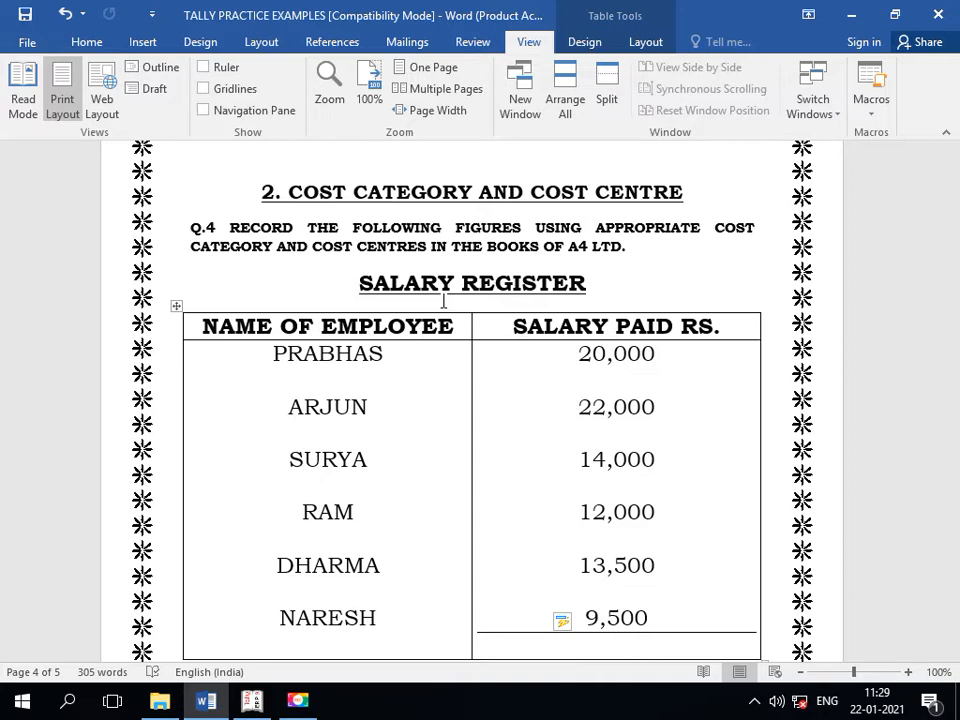
{"action": "type", "text": "91,000"}
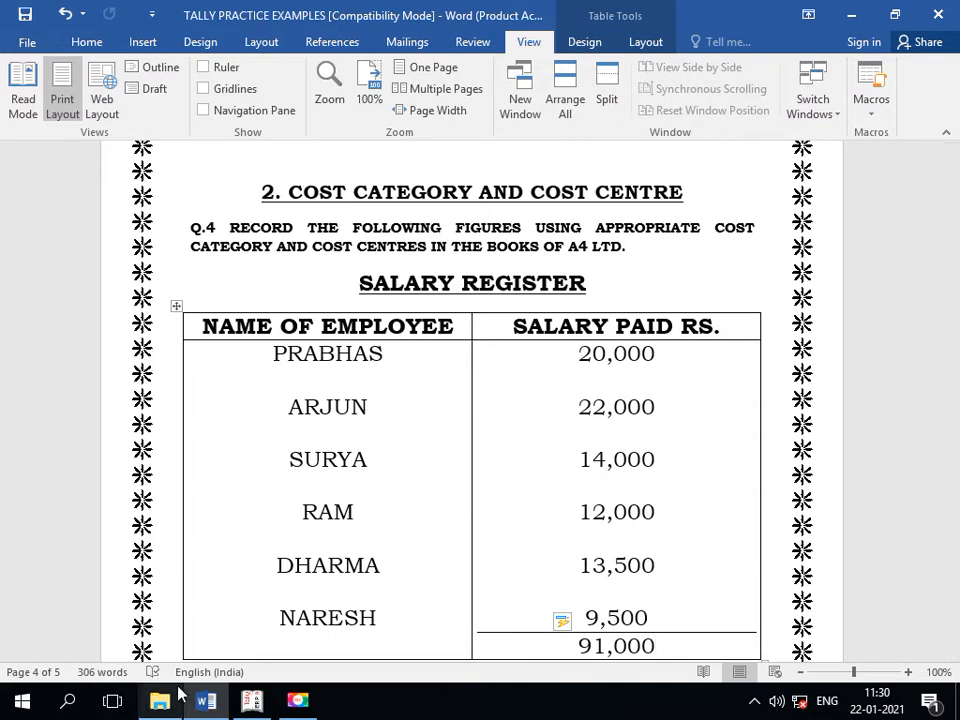
- Switch to Tally.ERP 9 and begin creating a company named A4 Ltd. with Goa as its state
{"action": "left_click", "coordinate": [253, 699]}
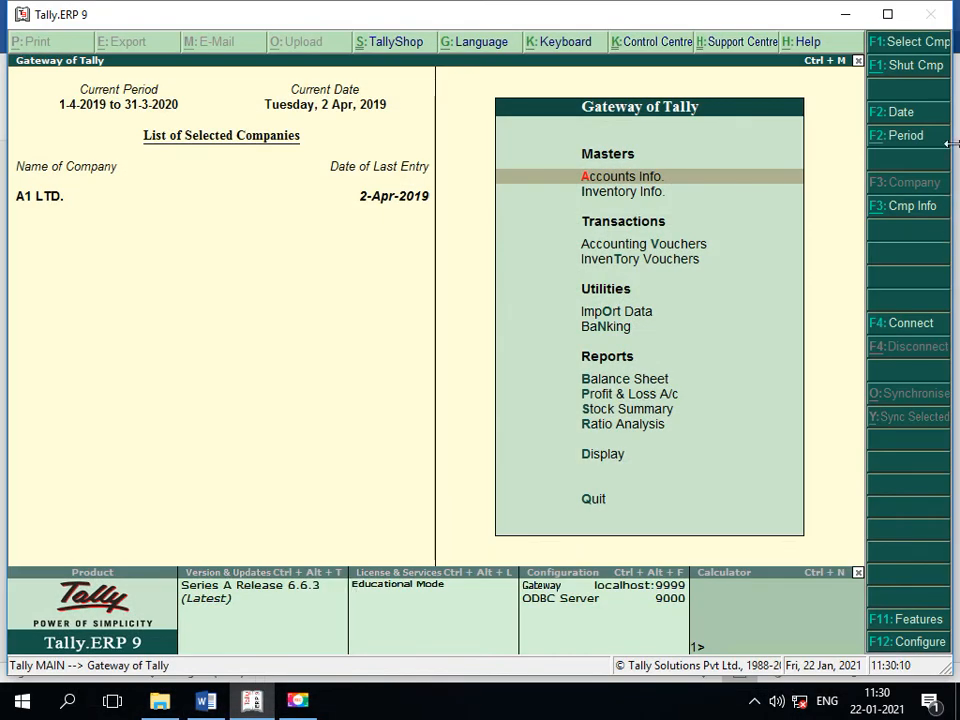
{"action": "left_click", "coordinate": [929, 212]}
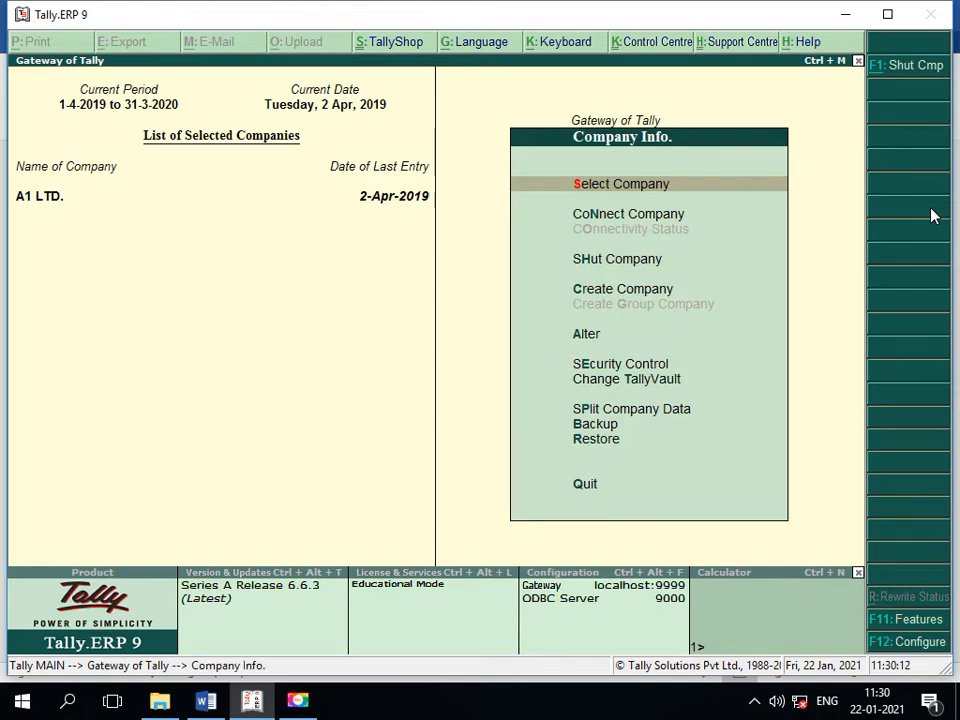
{"action": "left_click", "coordinate": [650, 289]}
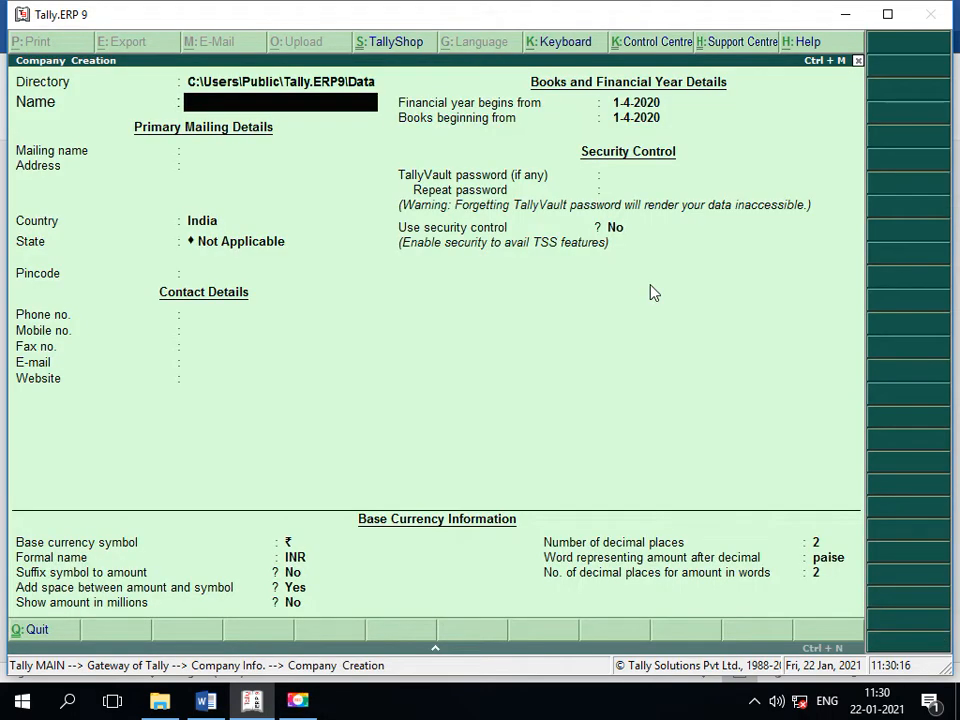
{"action": "type", "text": "A4 Ltd."}
{"action": "key", "text": "Return"}
{"action": "key", "text": "Return"}
{"action": "key", "text": "Return"}
{"action": "key", "text": "Return"}
{"action": "type", "text": "G"}
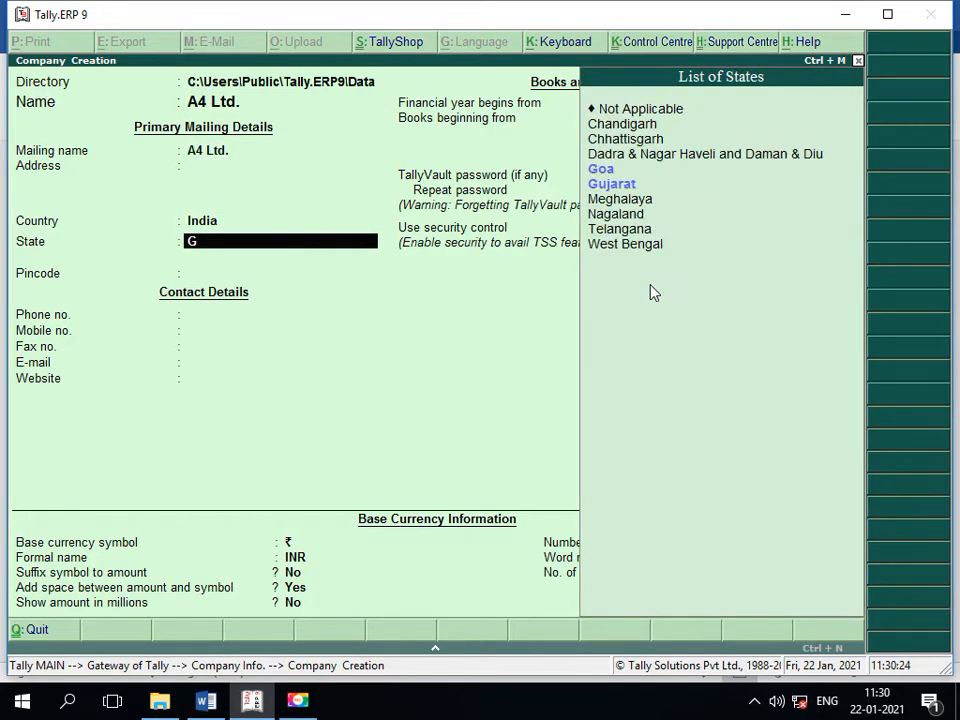
{"action": "key", "text": "Down"}
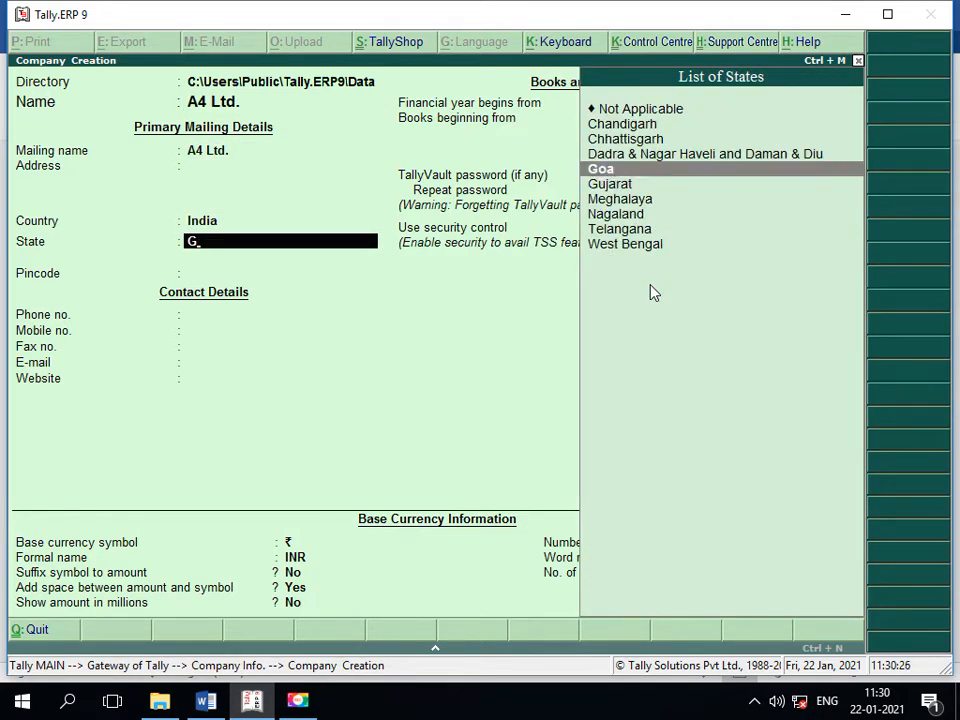
{"action": "key", "text": "Return"}
- Leave the contact and security details at their defaults and set the company's financial year to begin on 1-4-2019
{"action": "key", "text": "Return"}
{"action": "key", "text": "Return"}
{"action": "key", "text": "Return"}
{"action": "key", "text": "Return"}
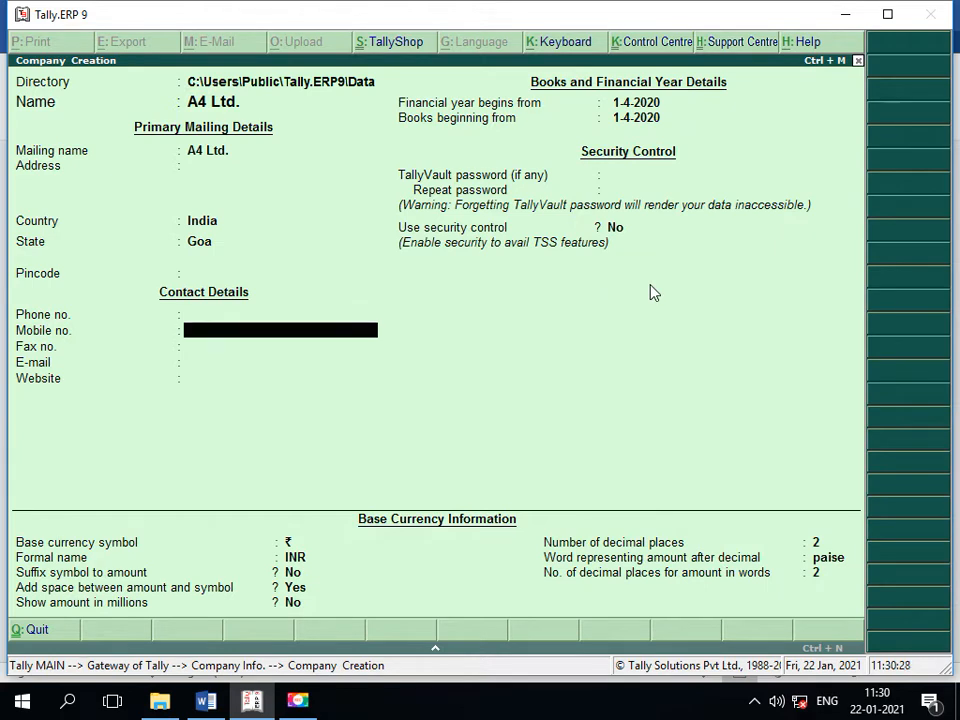
{"action": "key", "text": "Return"}
{"action": "key", "text": "Return"}
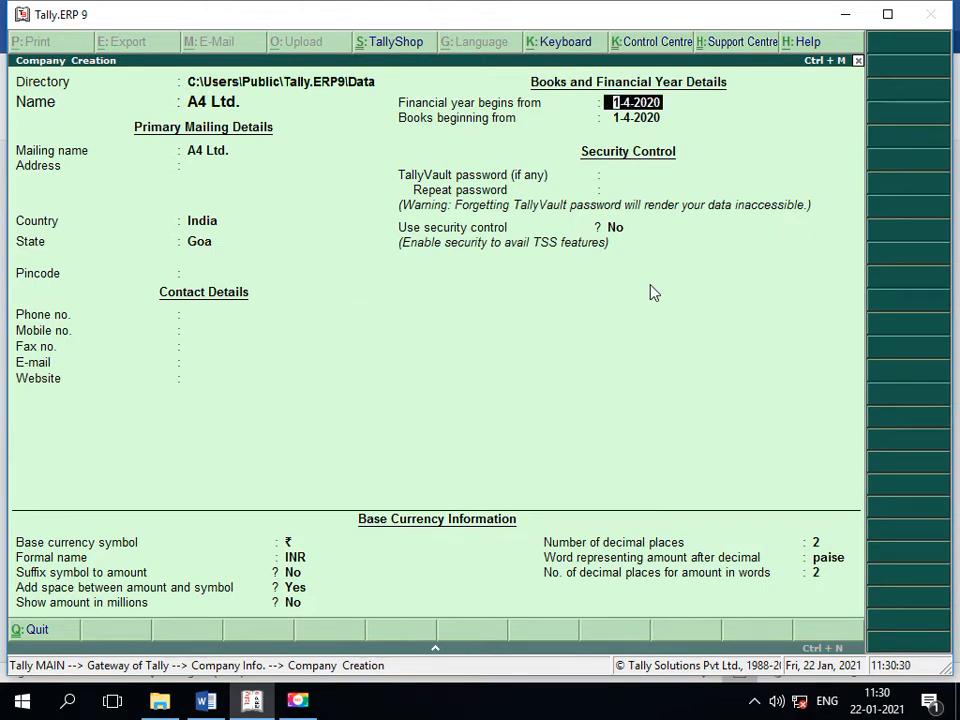
{"action": "type", "text": "1-4-"}
{"action": "type", "text": "19"}
{"action": "key", "text": "Return"}
{"action": "key", "text": "Return"}
{"action": "key", "text": "Return"}
{"action": "key", "text": "Return"}
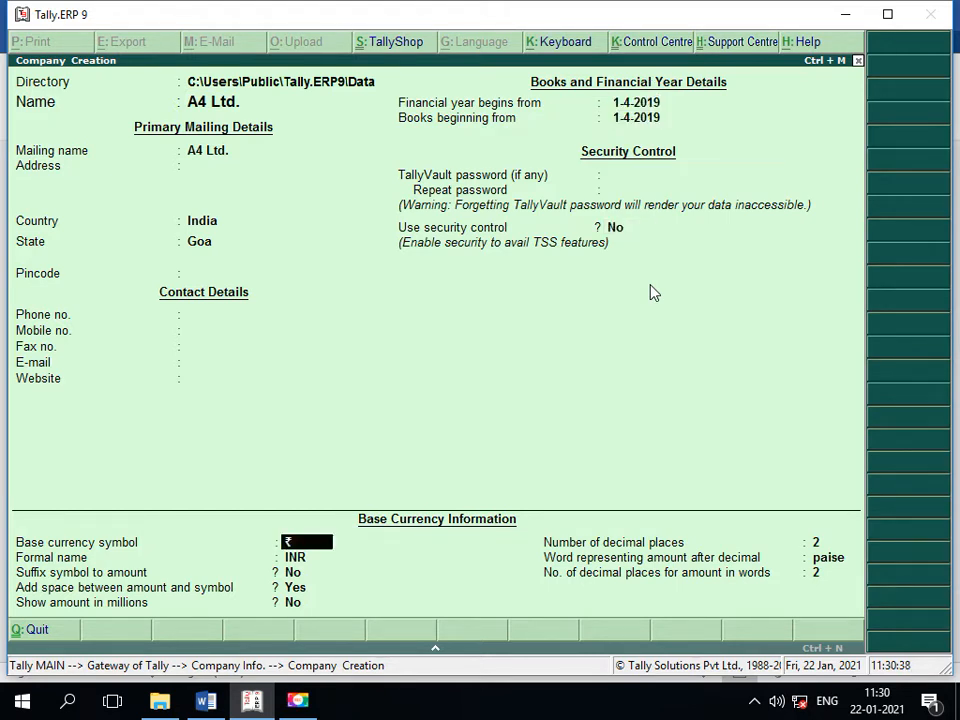
- Keep the default base currency information and save the new company A4 Ltd
{"action": "key", "text": "Return"}
{"action": "key", "text": "Return"}
{"action": "key", "text": "Return"}
{"action": "key", "text": "Return"}
{"action": "key", "text": "Return"}
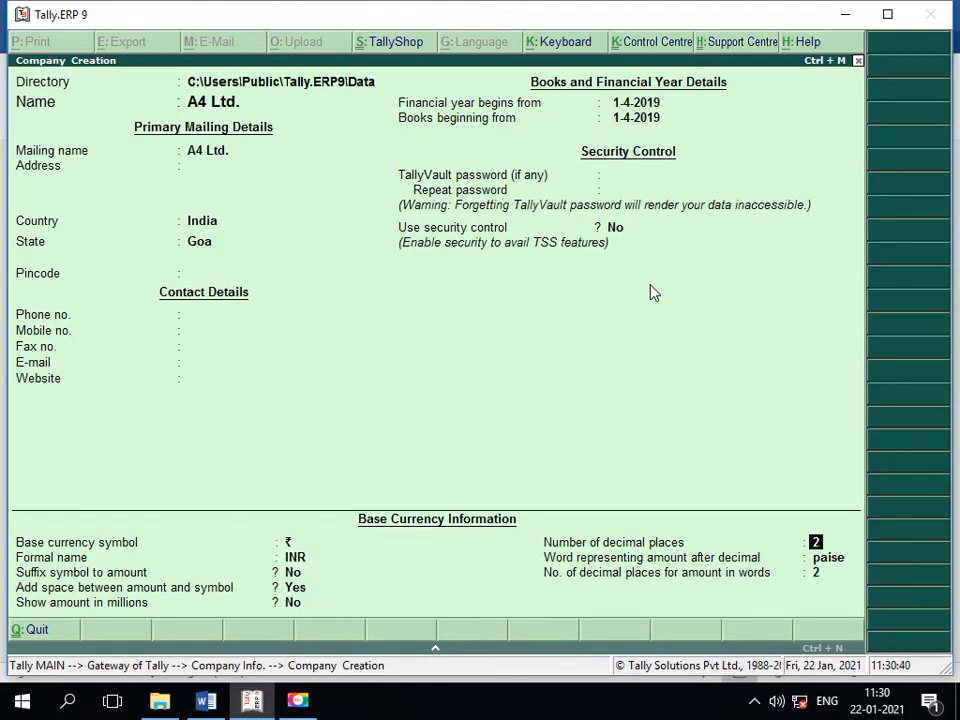
{"action": "key", "text": "Return"}
{"action": "key", "text": "Return"}
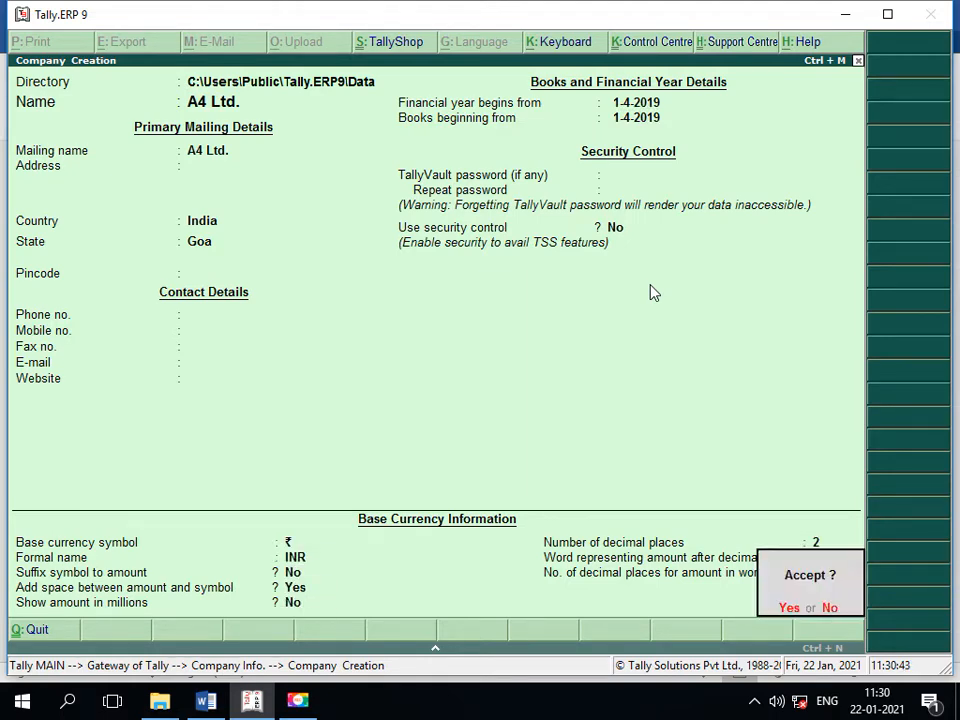
{"action": "key", "text": "Return"}
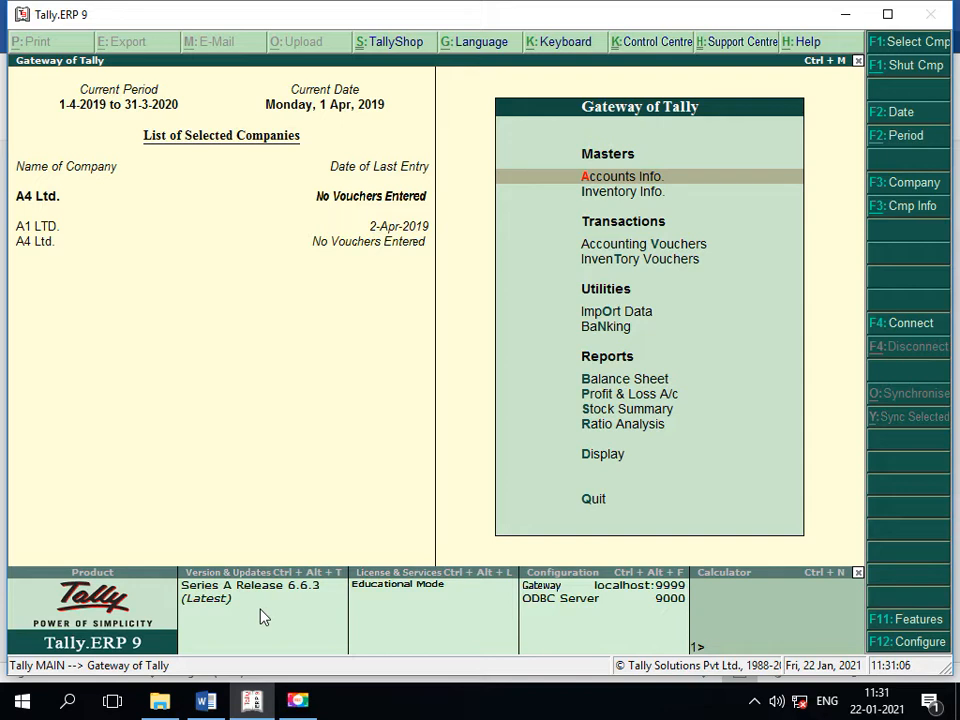
- Enable maintaining cost centres in the accounting features of A4 Ltd
{"action": "key", "text": "F11"}
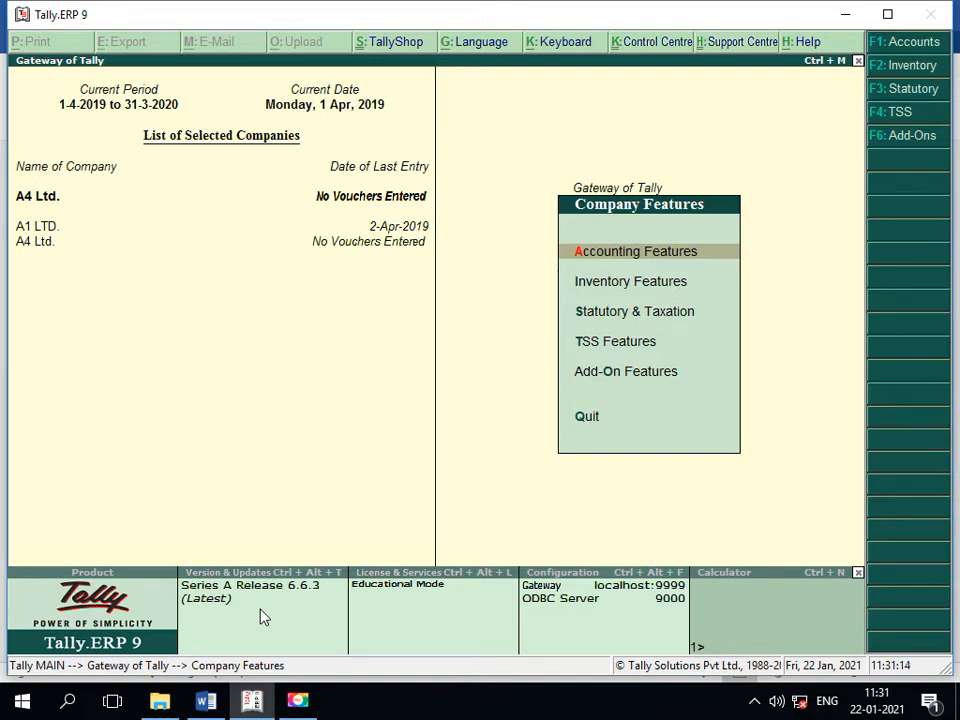
{"action": "key", "text": "Return"}
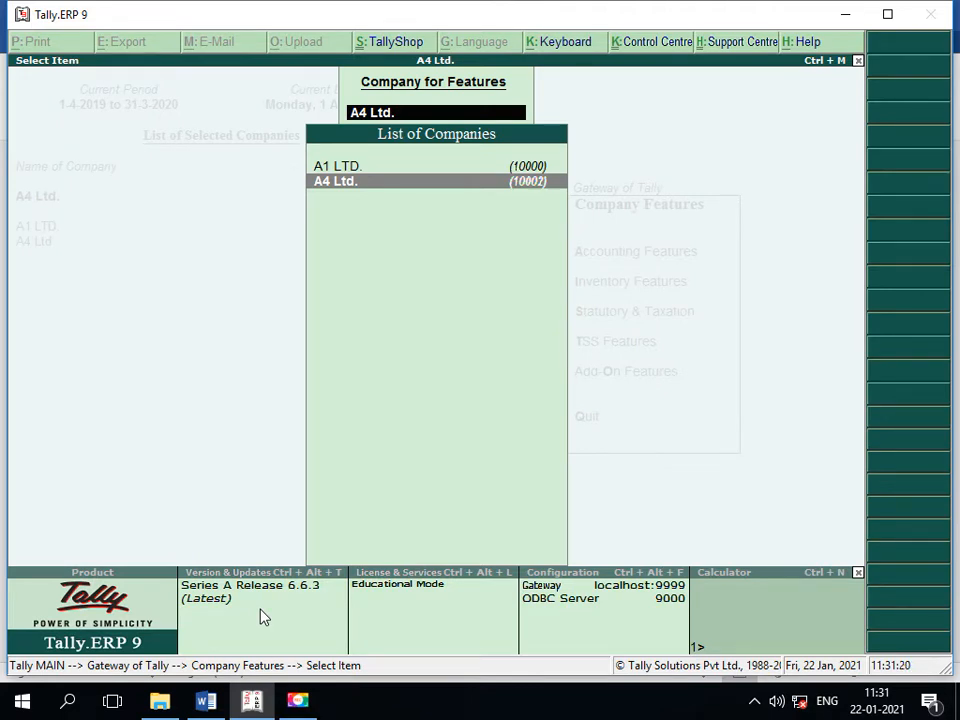
{"action": "key", "text": "Return"}
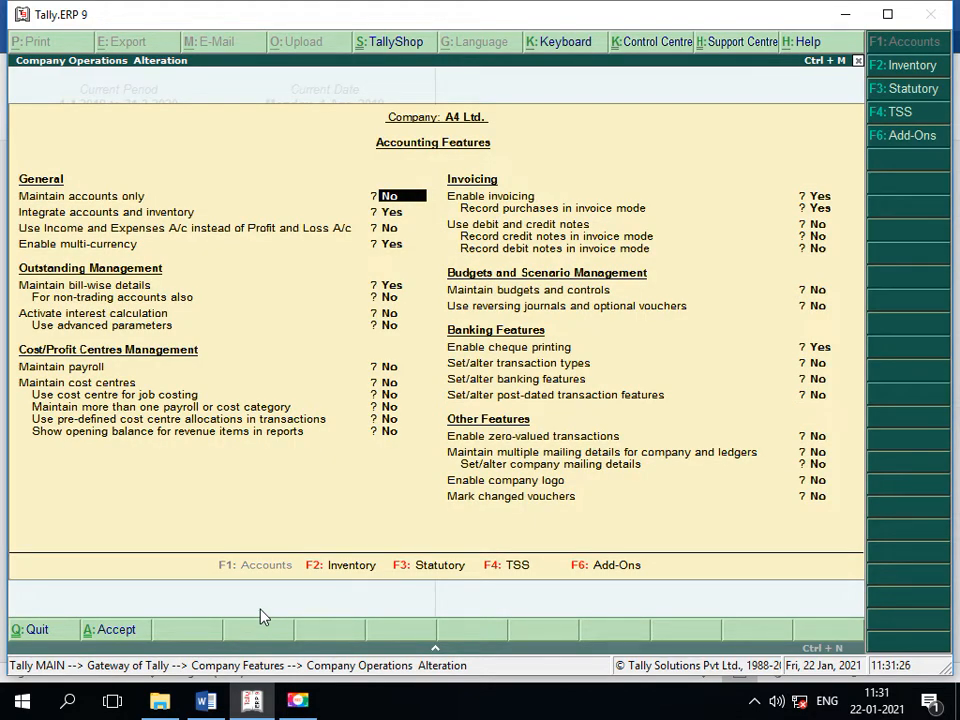
{"action": "key", "text": "Return"}
{"action": "key", "text": "Return"}
{"action": "key", "text": "Return"}
{"action": "key", "text": "Return"}
{"action": "key", "text": "Return"}
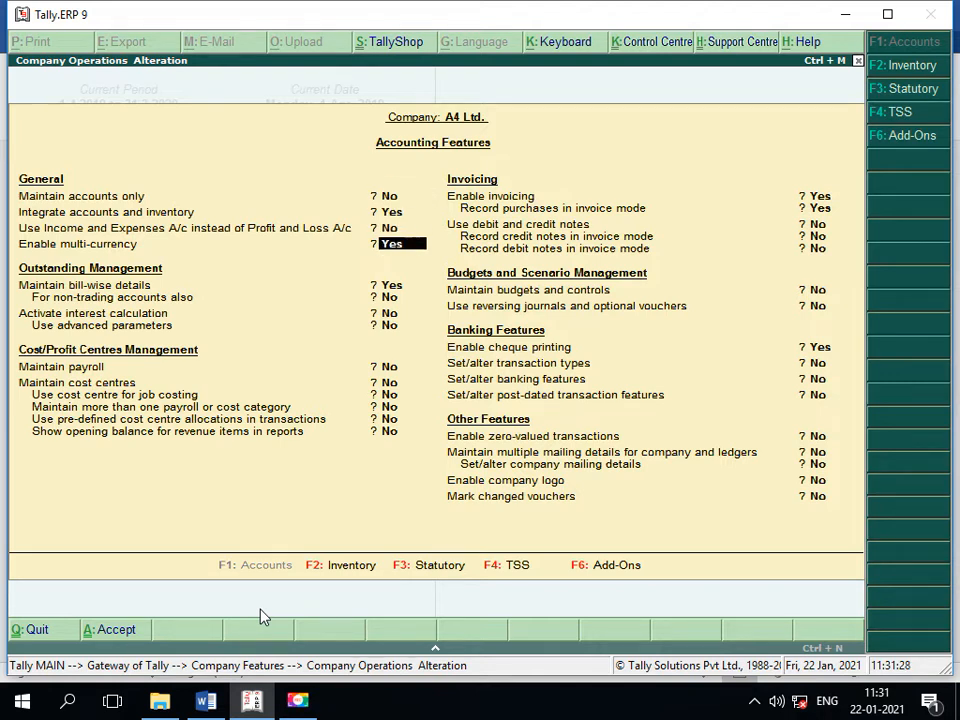
{"action": "key", "text": "Return"}
{"action": "key", "text": "Return"}
{"action": "key", "text": "Return"}
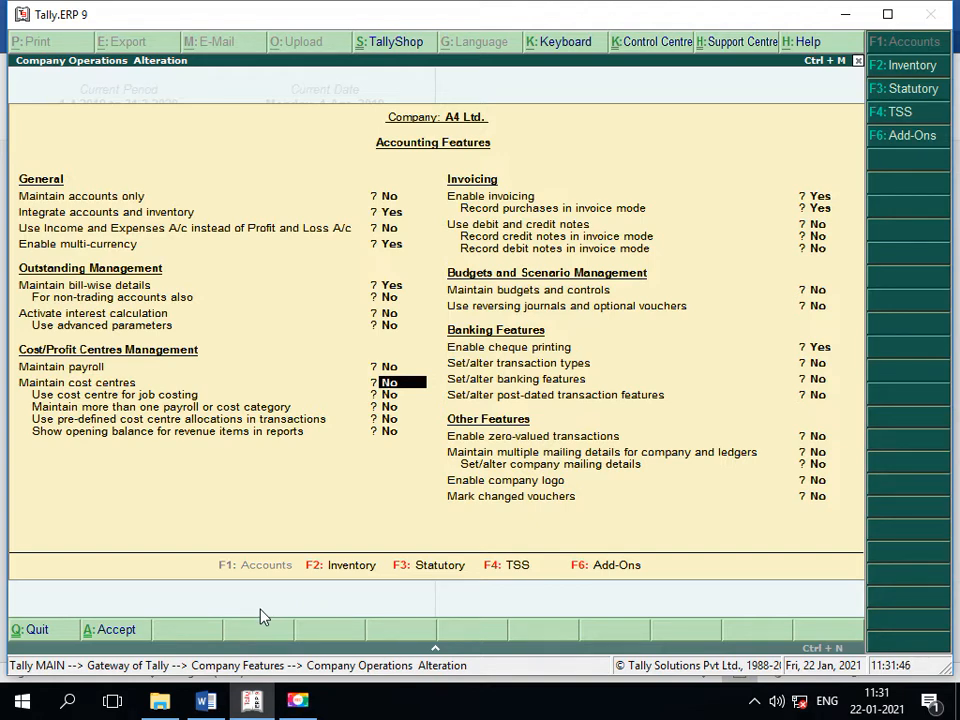
{"action": "type", "text": "y"}
{"action": "key", "text": "Return"}
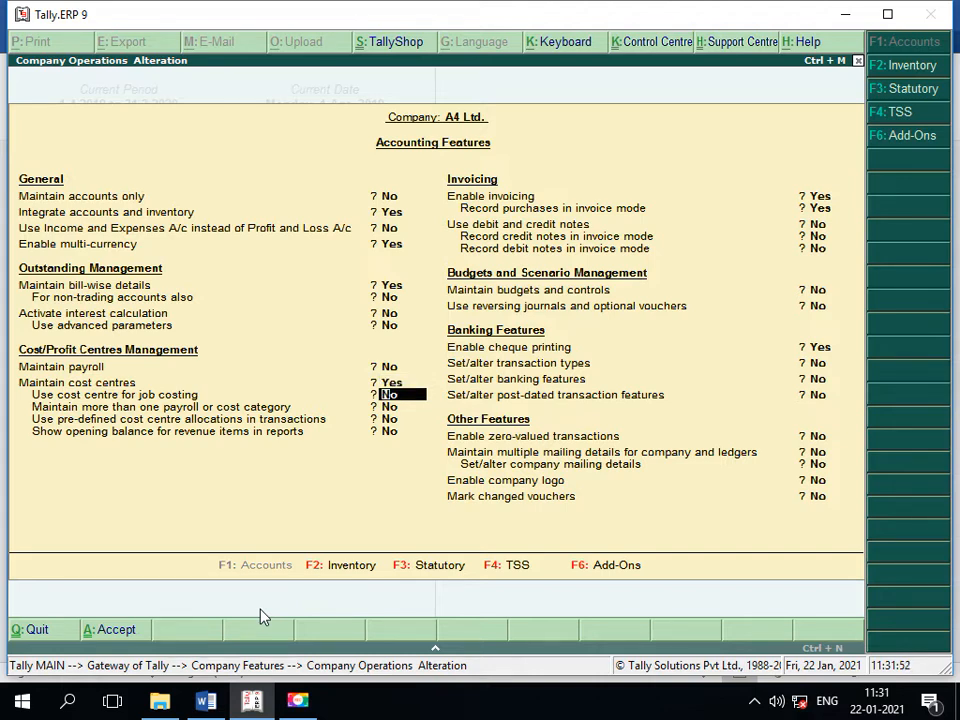
- Leave job costing off, enable maintaining more than one payroll or cost category, and save the accounting features
{"action": "key", "text": "Return"}
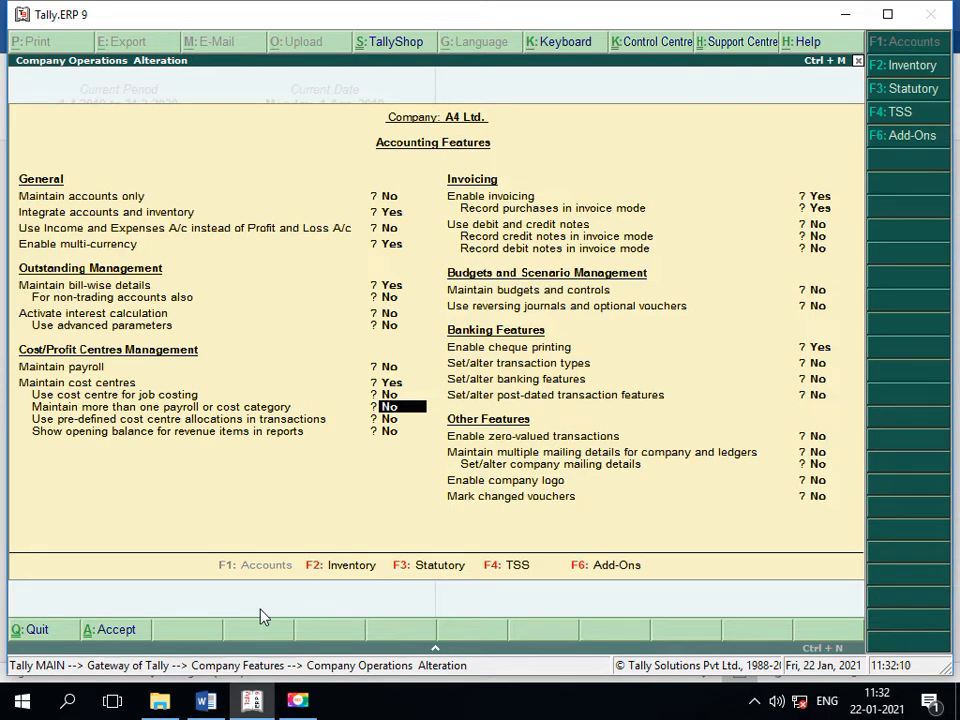
{"action": "type", "text": "y"}
{"action": "key", "text": "Return"}
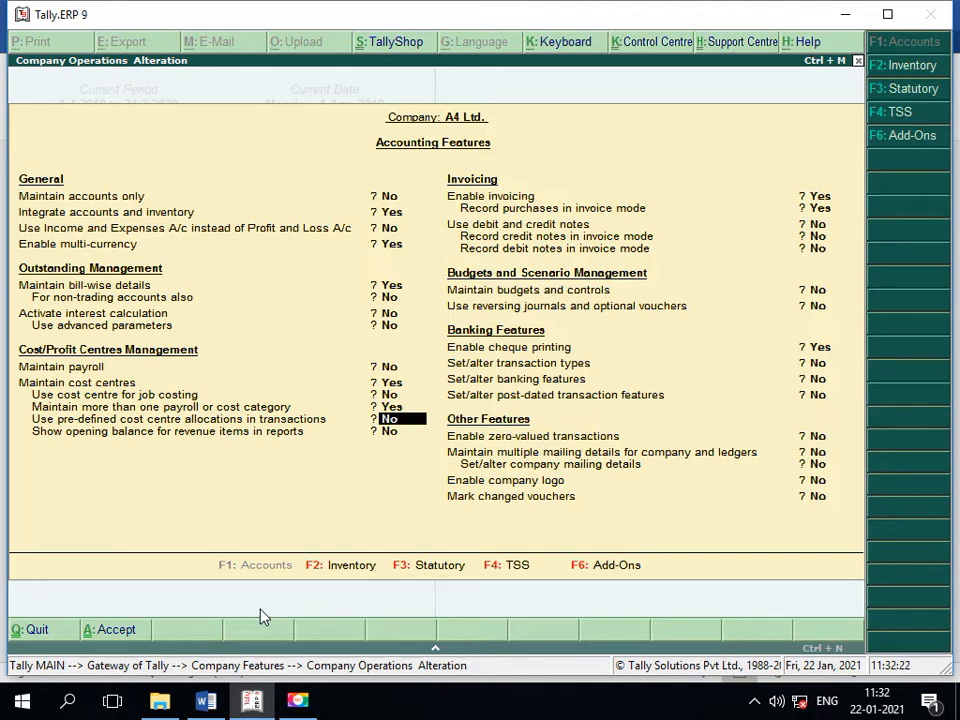
{"action": "key", "text": "ctrl+a"}
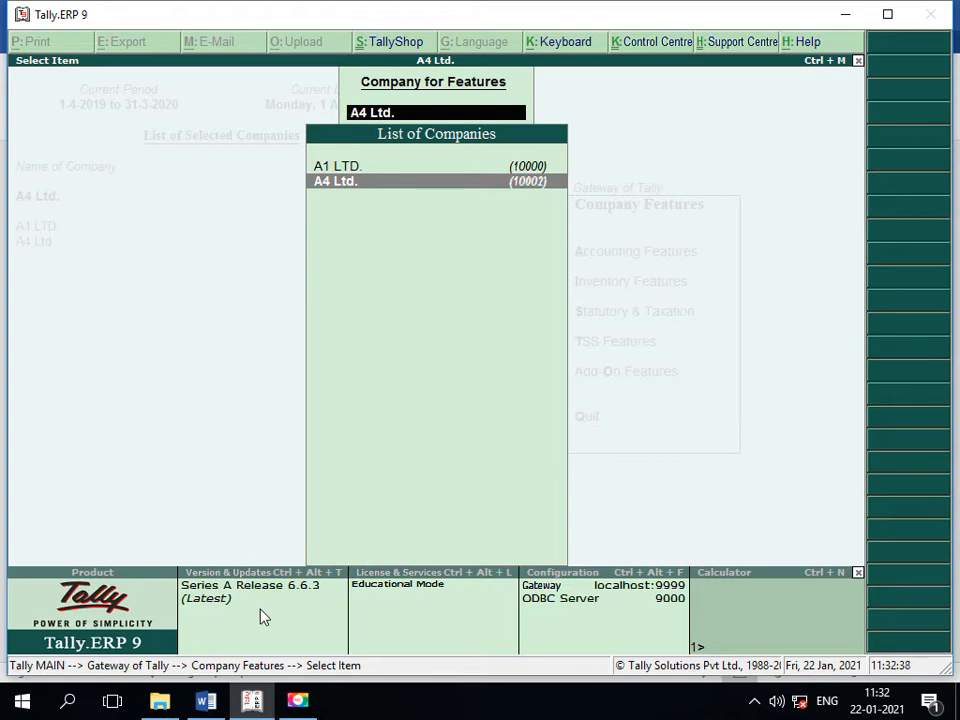
- Review the cost centre settings in the accounting features of A4 Ltd., and return to the Gateway of Tally
{"action": "key", "text": "Return"}
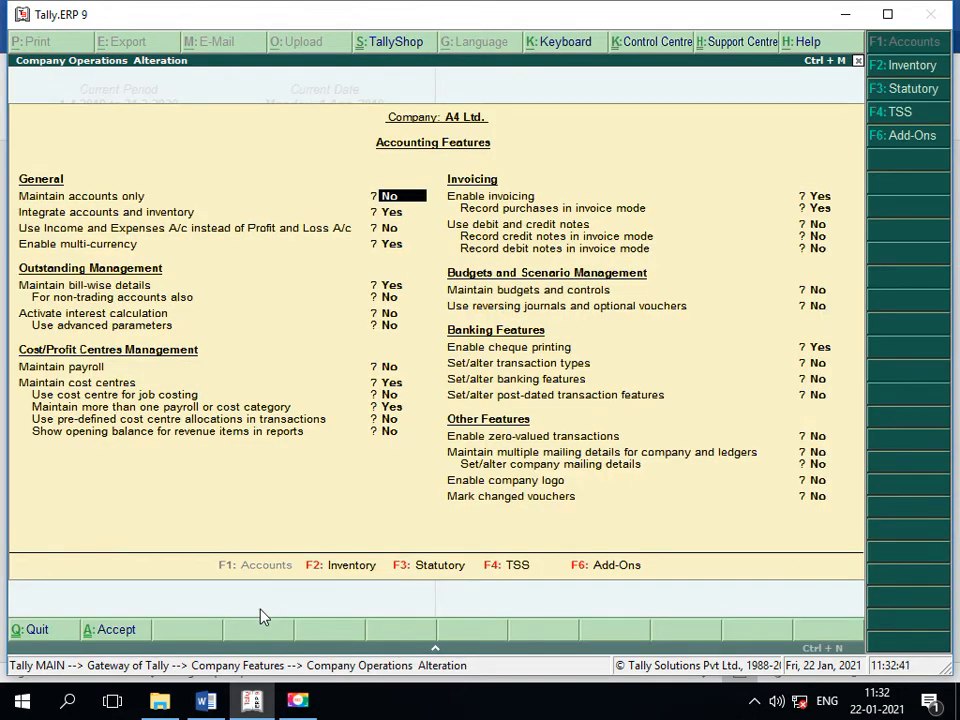
{"action": "key", "text": "Return"}
{"action": "key", "text": "Return"}
{"action": "key", "text": "Return"}
{"action": "key", "text": "Return"}
{"action": "key", "text": "Return"}
{"action": "key", "text": "Return"}
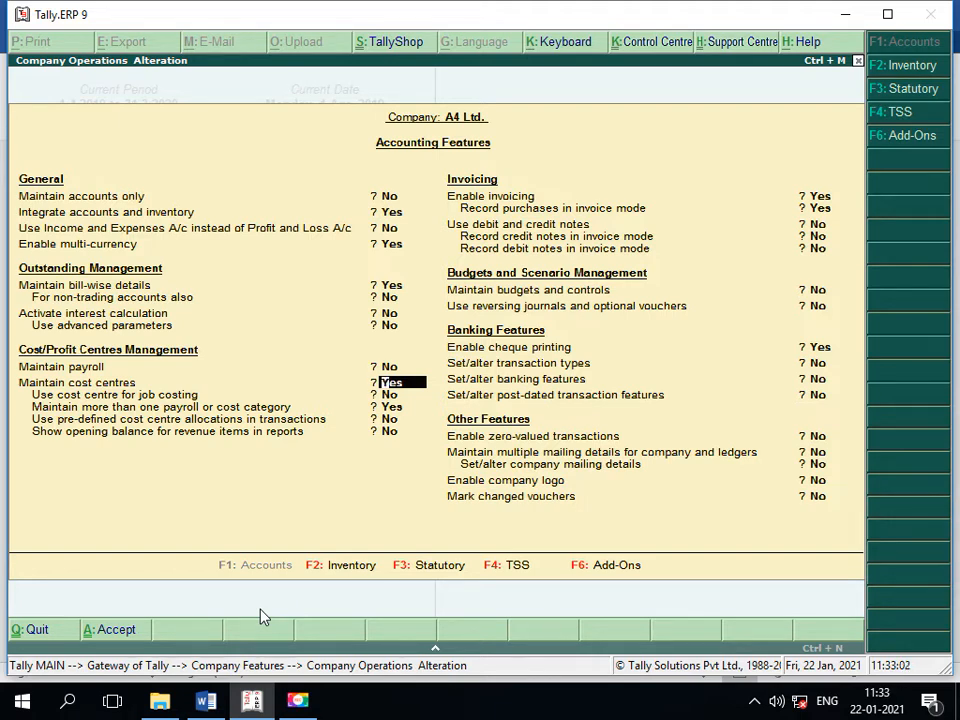
{"action": "key", "text": "ctrl+a"}
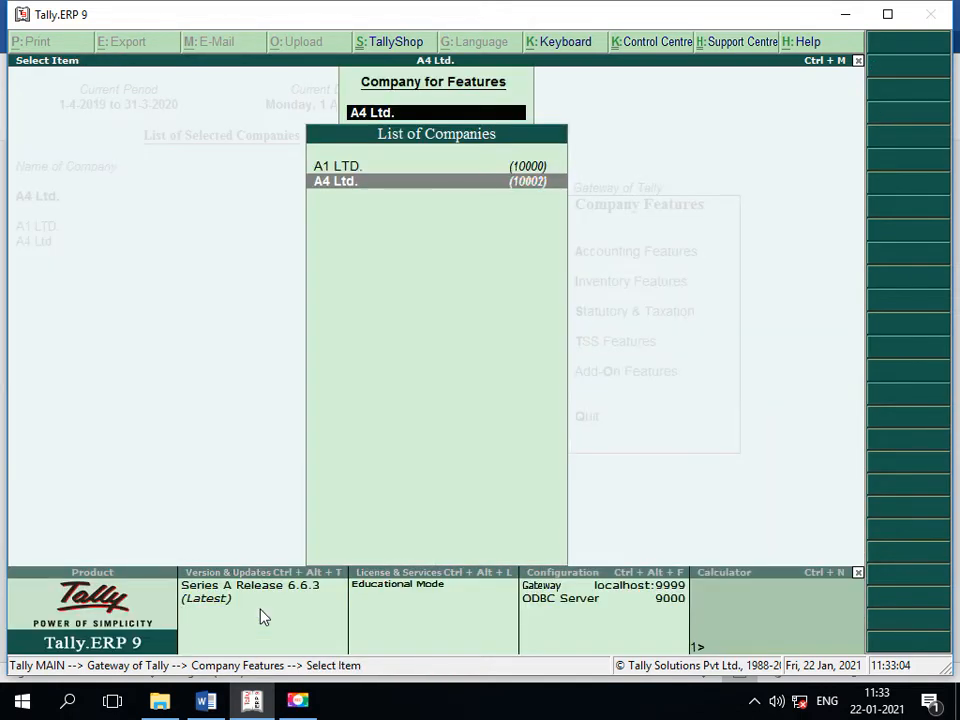
{"action": "key", "text": "Escape"}
{"action": "key", "text": "Escape"}
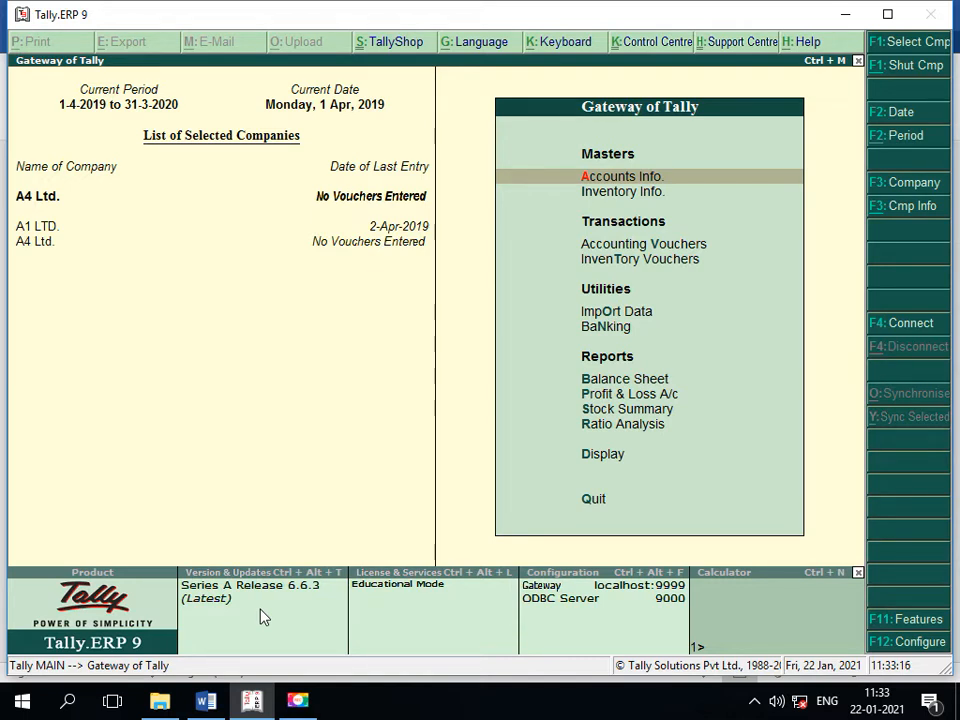
- Open the creation form for a single cost category in the accounts information of A4 Ltd
{"action": "key", "text": "Return"}
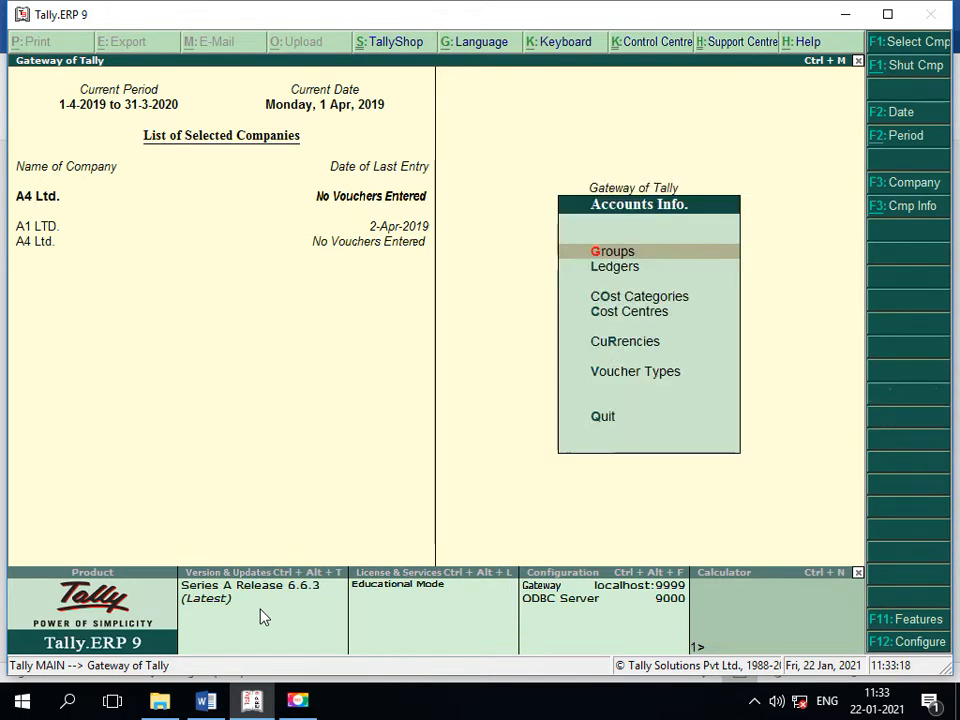
{"action": "key", "text": "Down"}
{"action": "key", "text": "Down"}
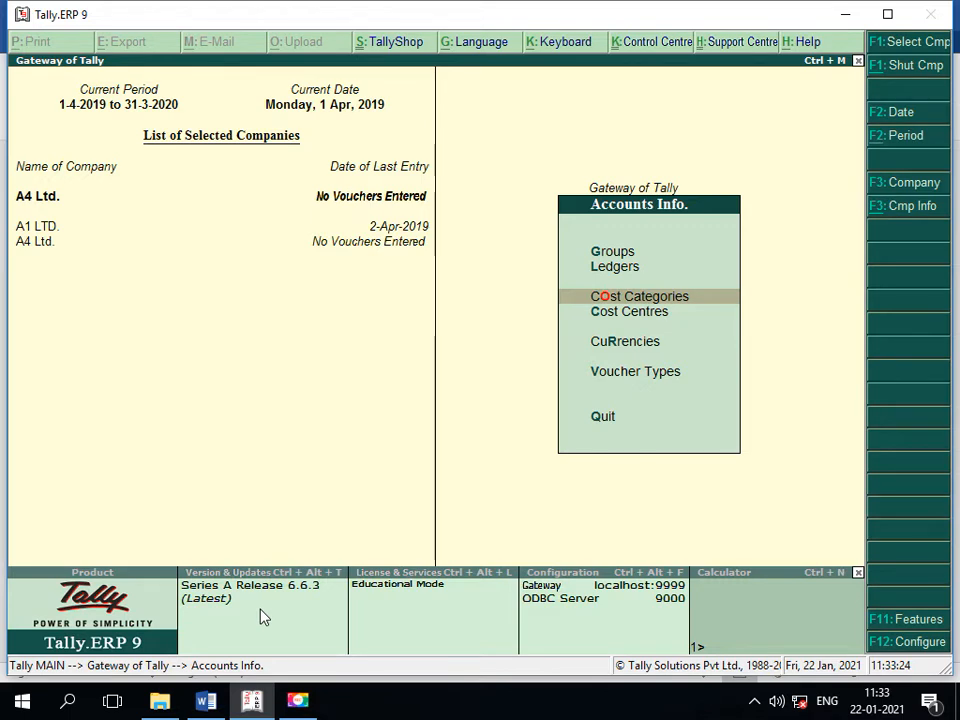
{"action": "key", "text": "Down"}
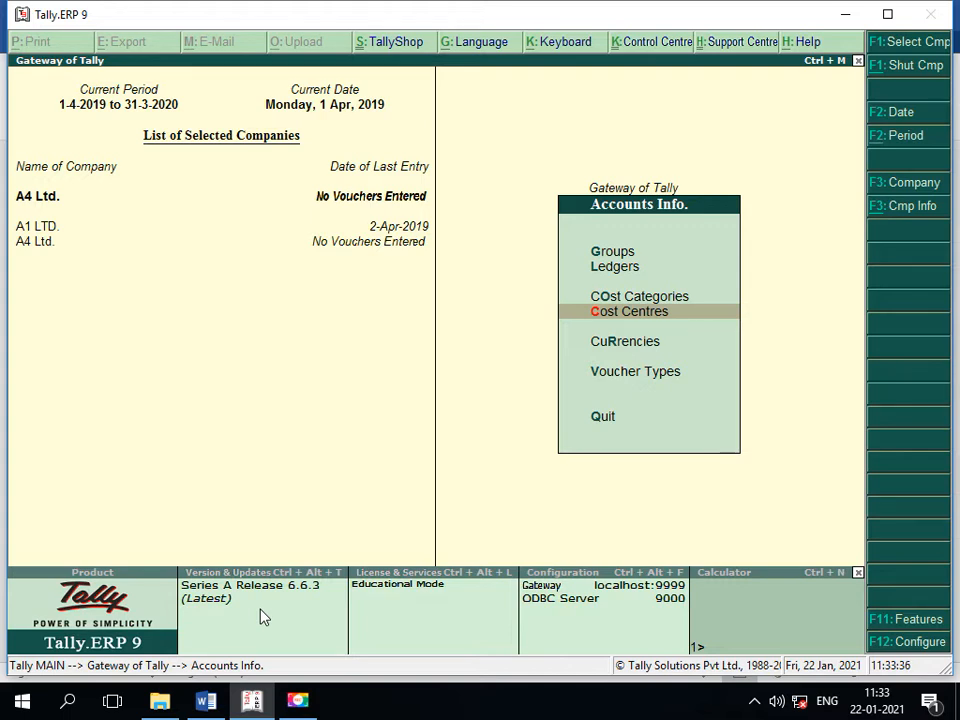
{"action": "key", "text": "Up"}
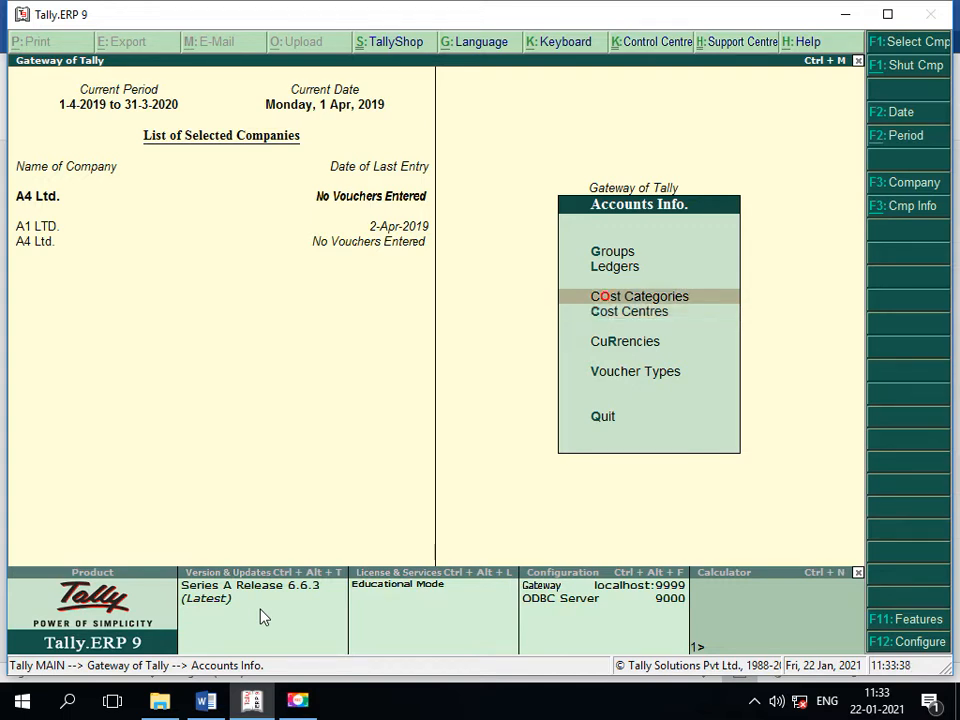
{"action": "key", "text": "Down"}
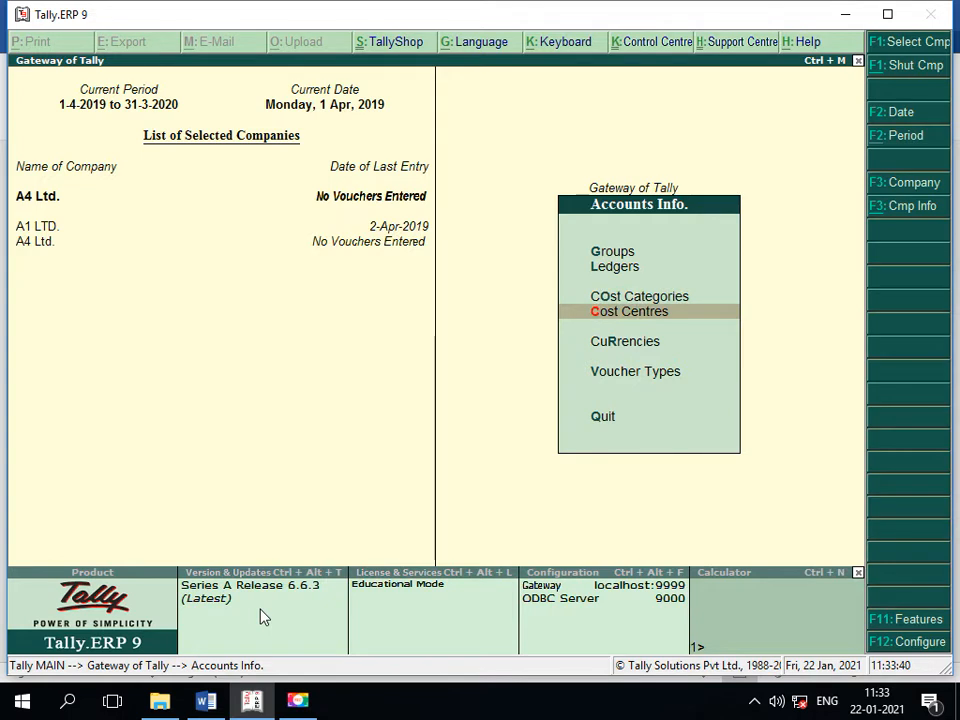
{"action": "key", "text": "Up"}
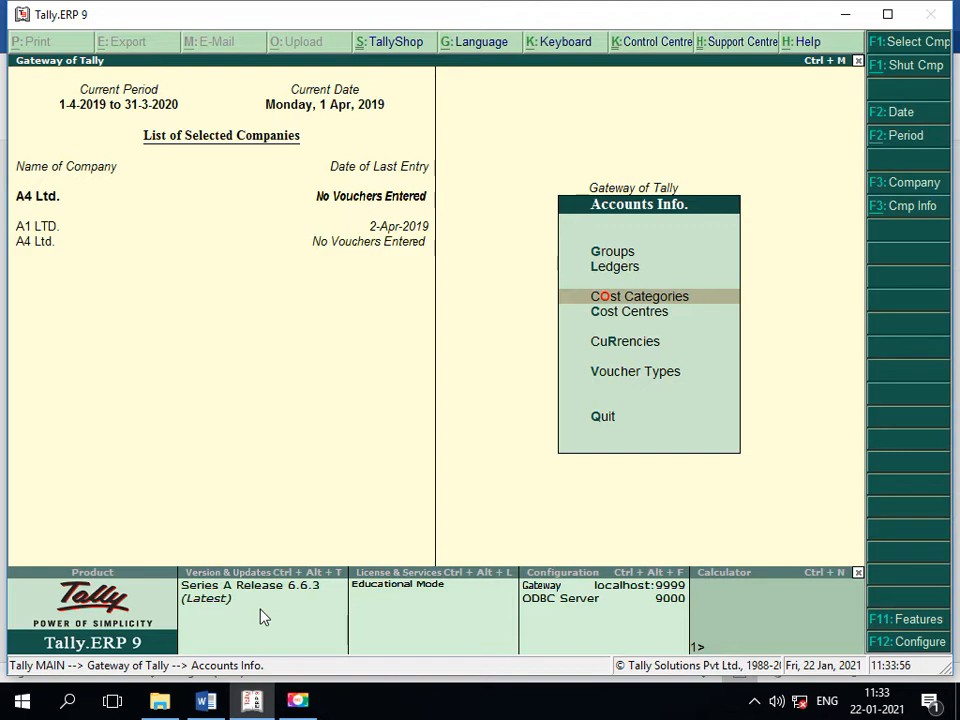
{"action": "key", "text": "Return"}
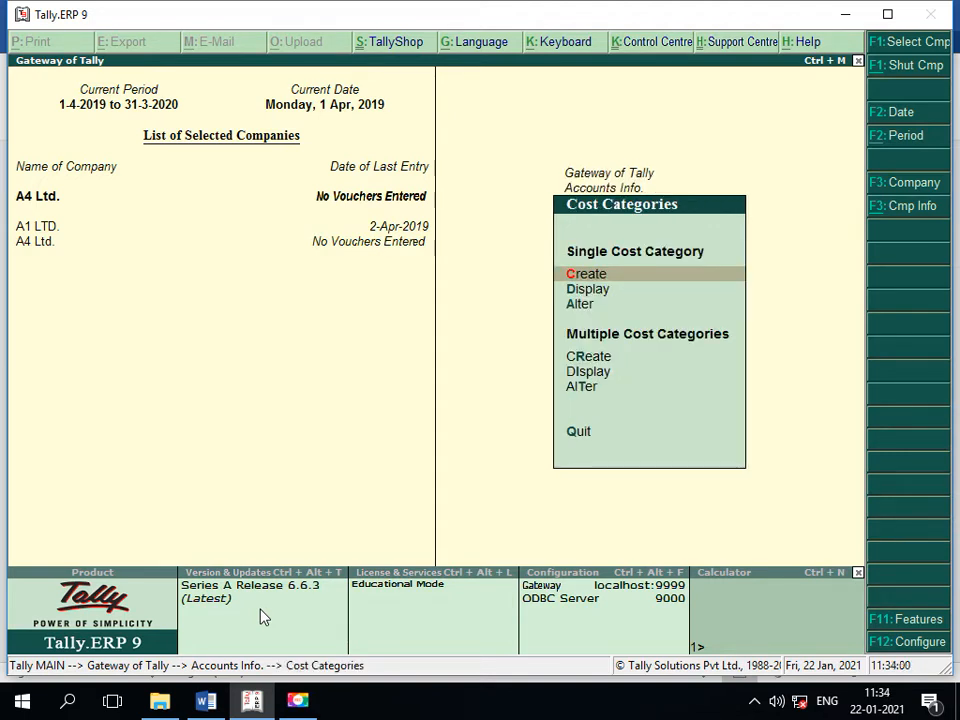
{"action": "key", "text": "Return"}
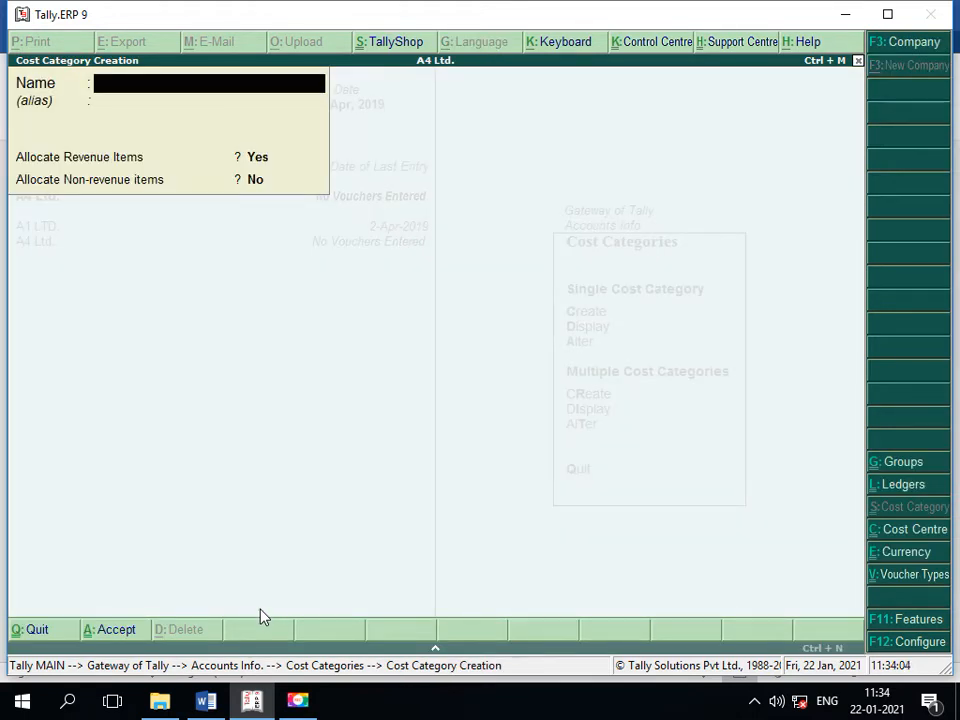
- Create the cost category Salary with revenue items allocated and non-revenue items not allocated, and return to the Gateway of Tally
{"action": "type", "text": "Salary"}
{"action": "key", "text": "Return"}
{"action": "key", "text": "Return"}
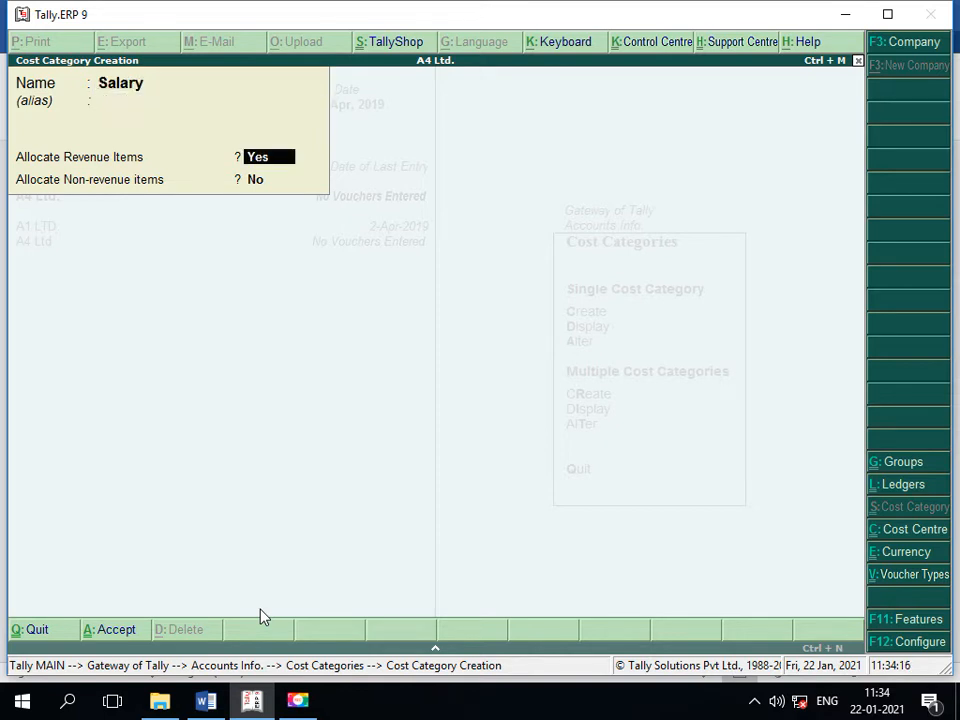
{"action": "key", "text": "Return"}
{"action": "key", "text": "Return"}
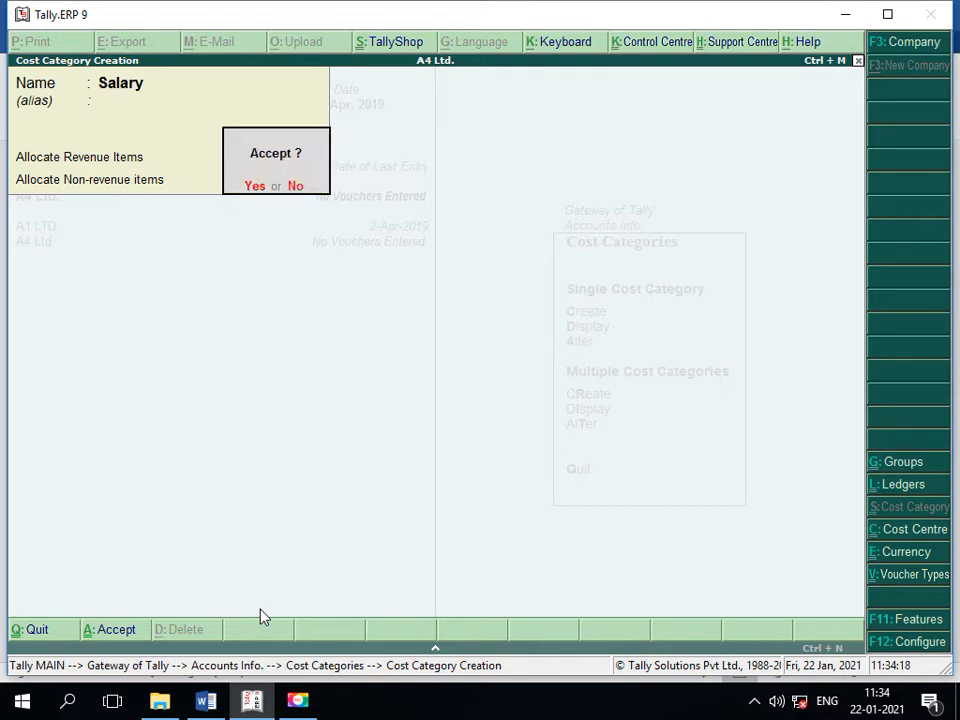
{"action": "key", "text": "Return"}
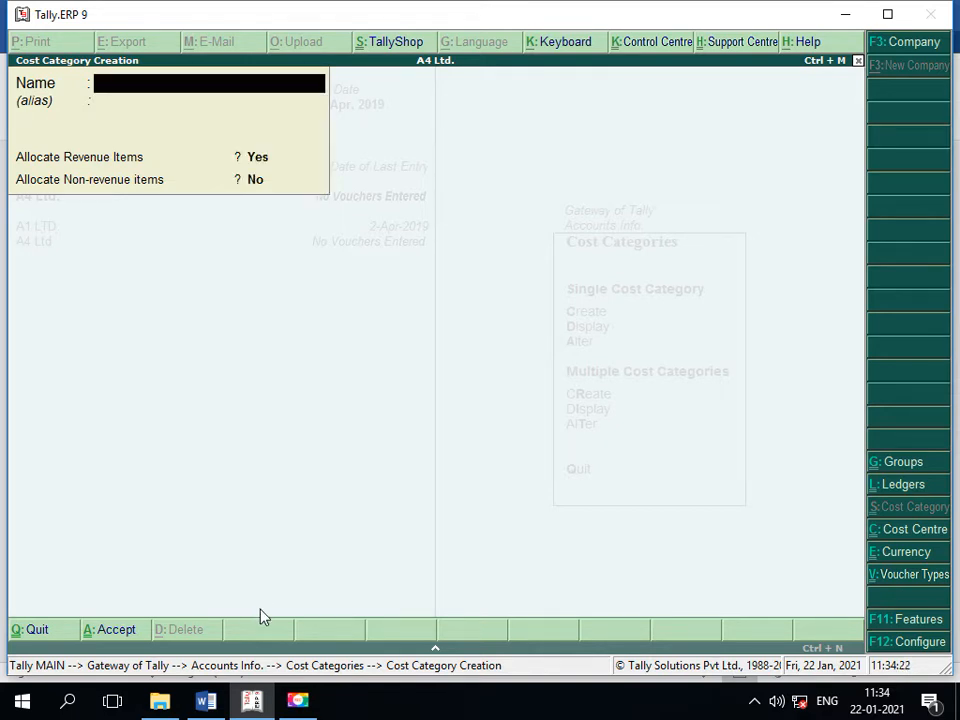
{"action": "key", "text": "Escape"}
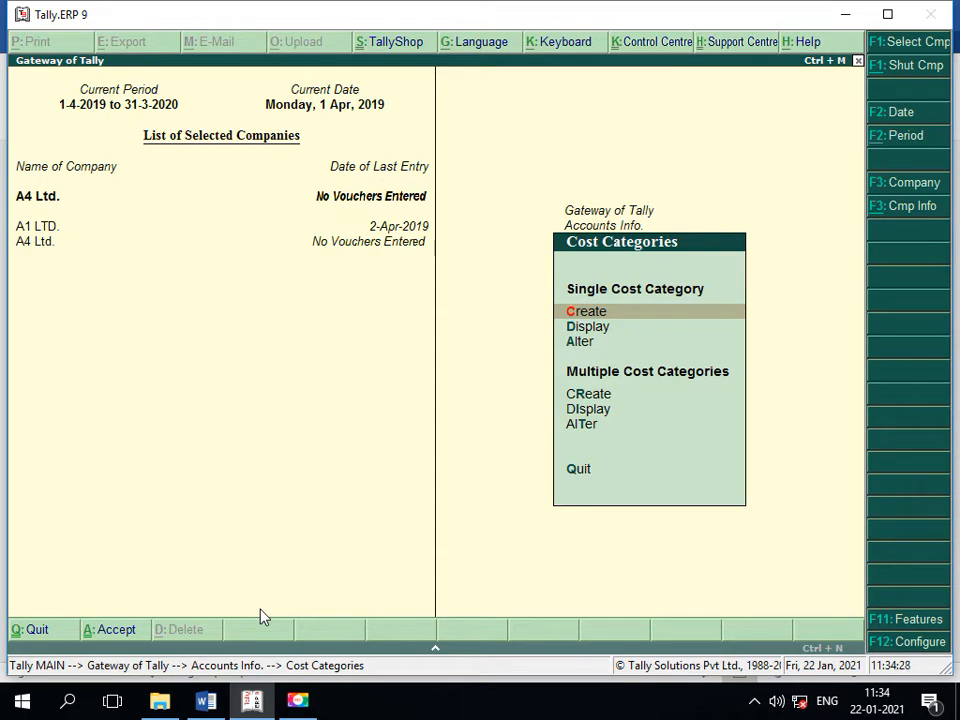
{"action": "key", "text": "Escape"}
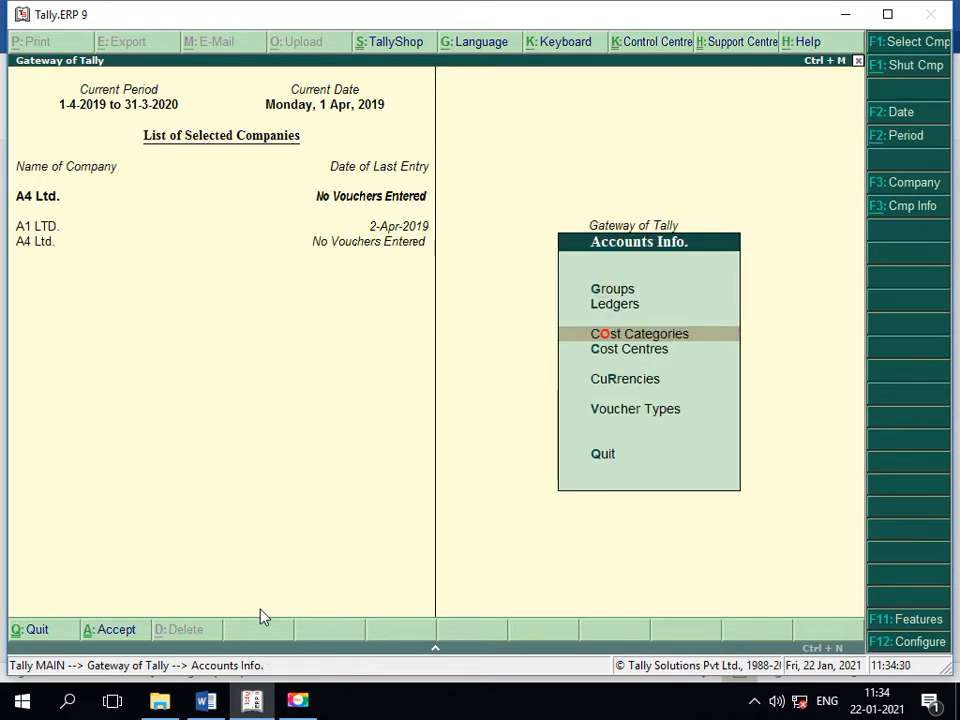
{"action": "key", "text": "Escape"}
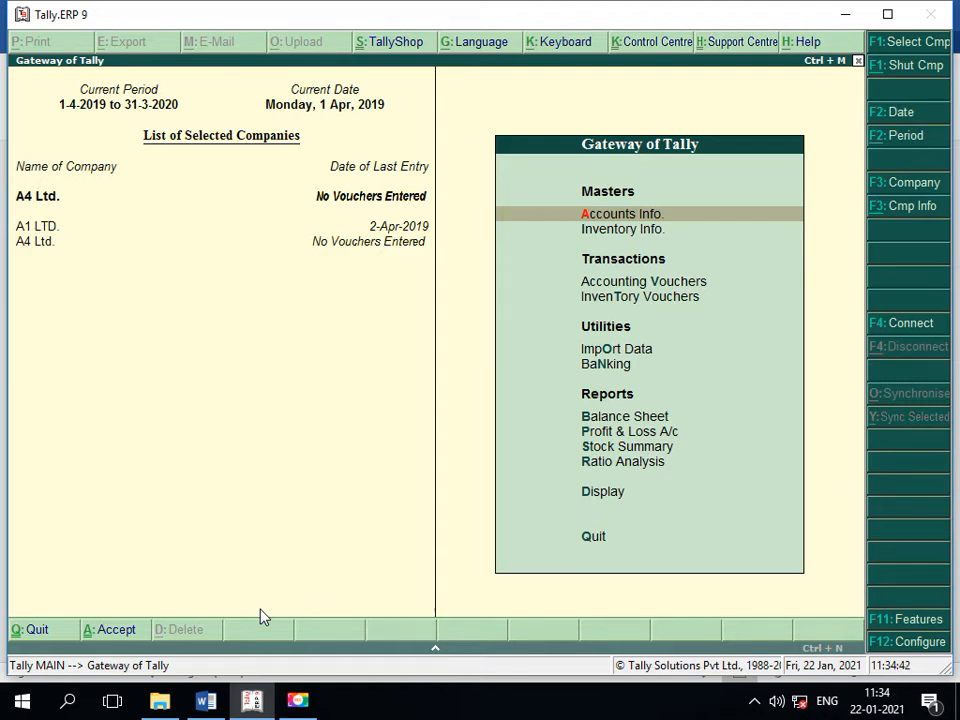
- Start a new single ledger named Salary A/c under the group Indirect Expenses
{"action": "key", "text": "Return"}
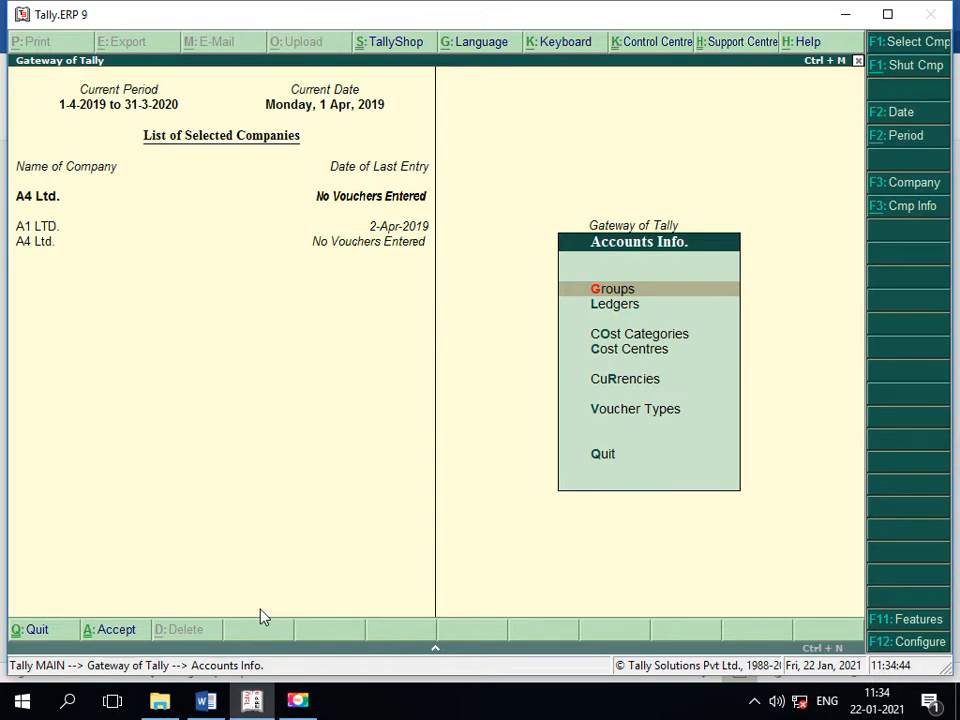
{"action": "key", "text": "Down"}
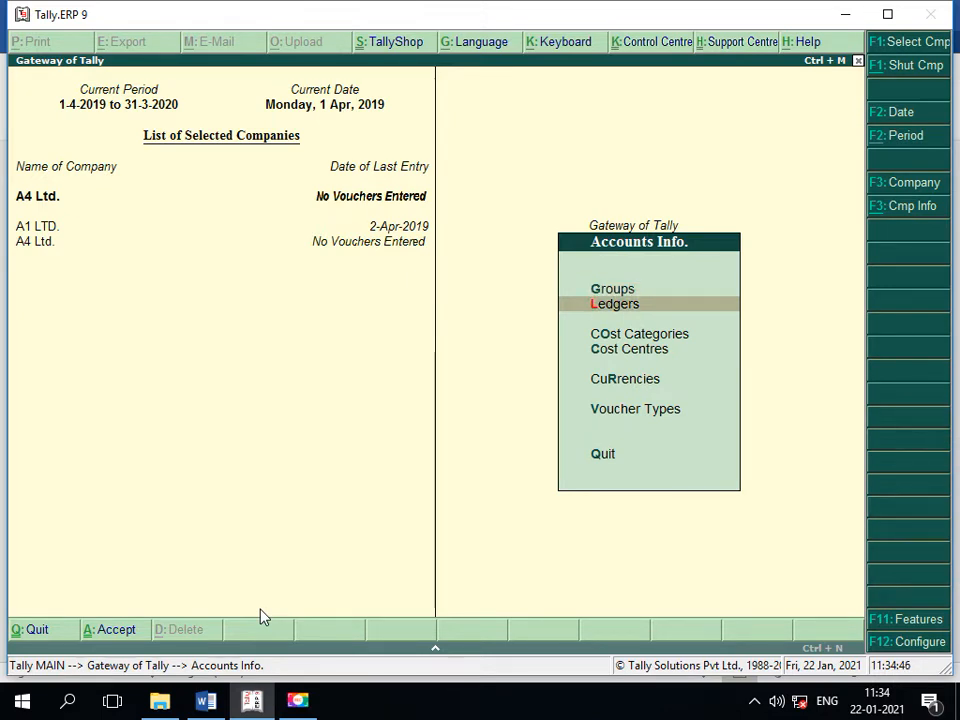
{"action": "key", "text": "Return"}
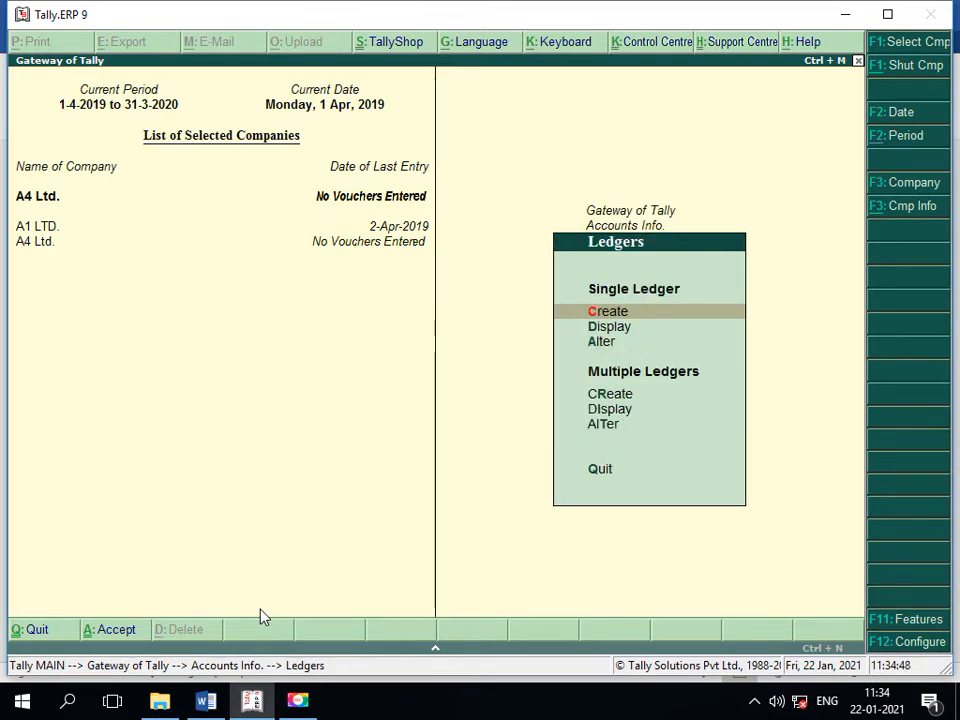
{"action": "key", "text": "Return"}
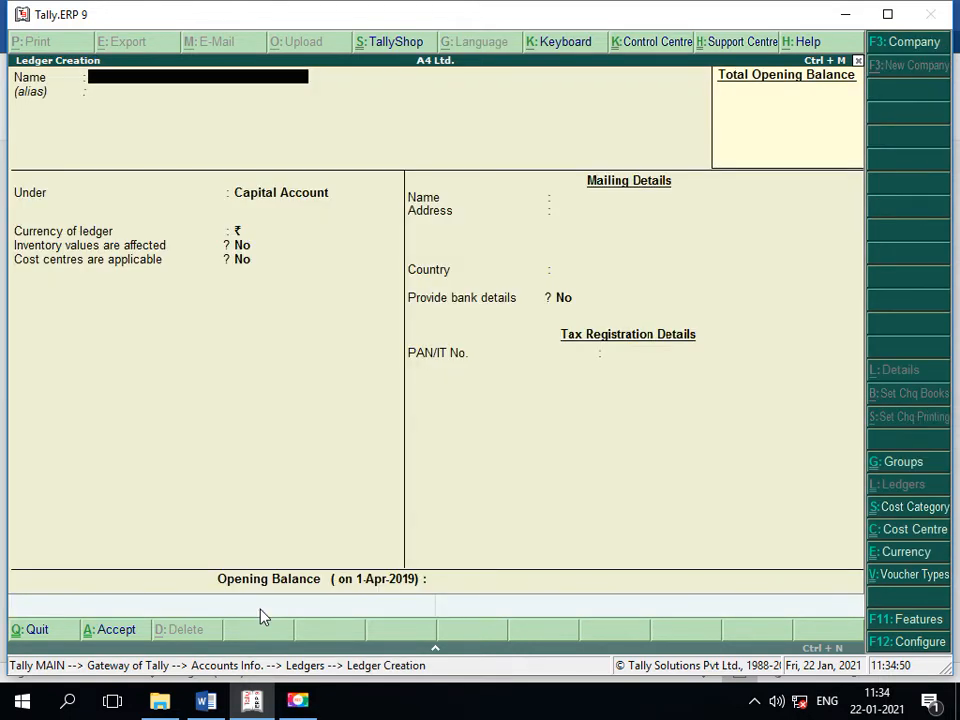
{"action": "type", "text": "Salary A/c"}
{"action": "key", "text": "Return"}
{"action": "key", "text": "Return"}
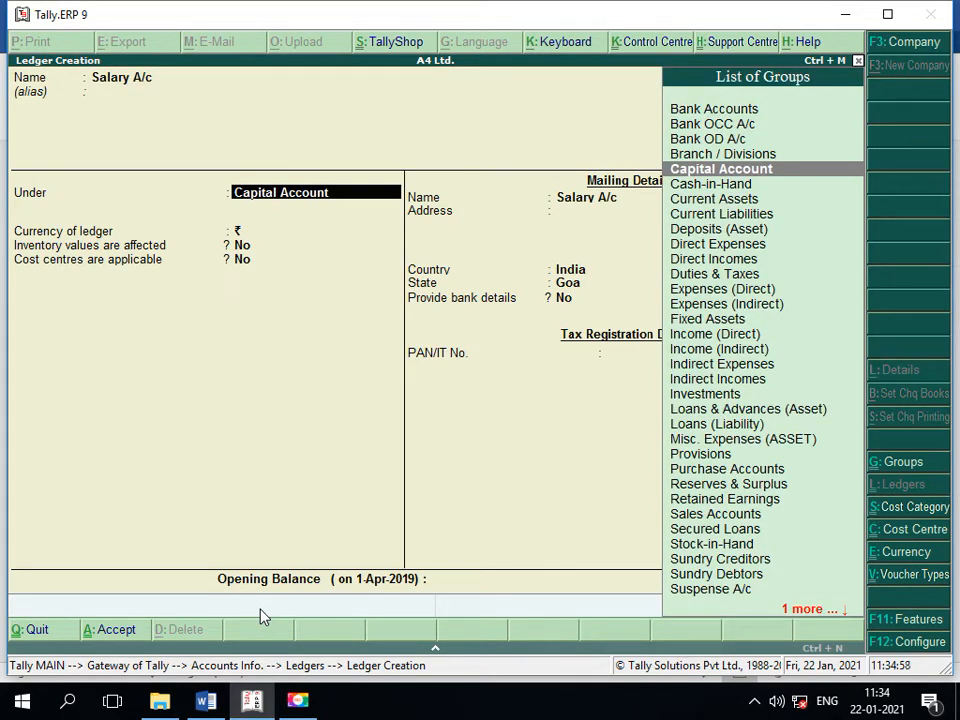
{"action": "type", "text": "i"}
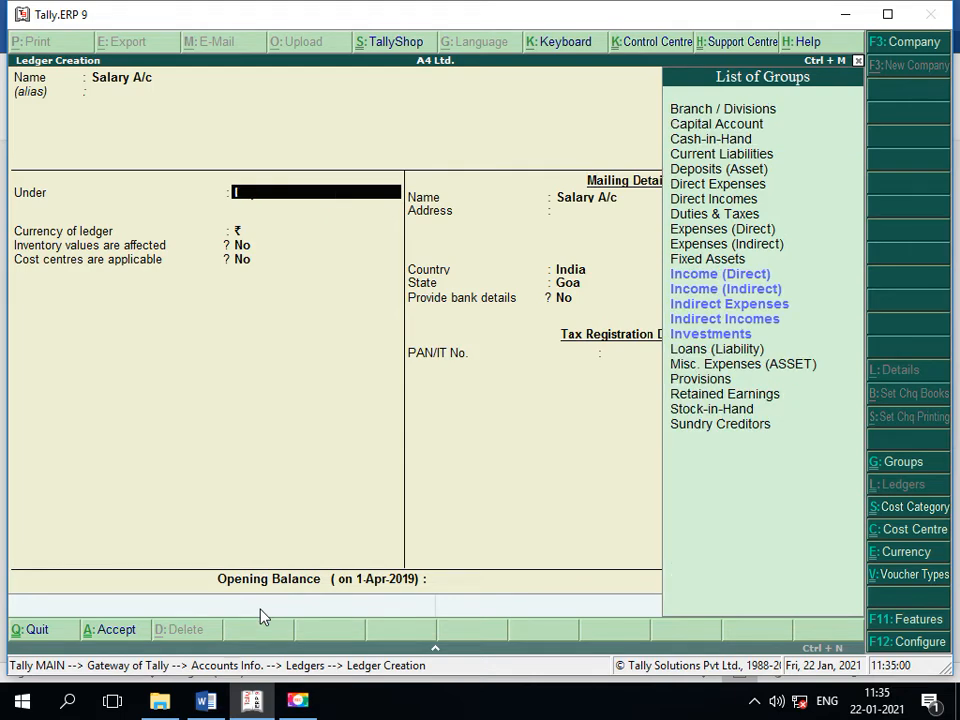
{"action": "key", "text": "Down"}
{"action": "key", "text": "Down"}
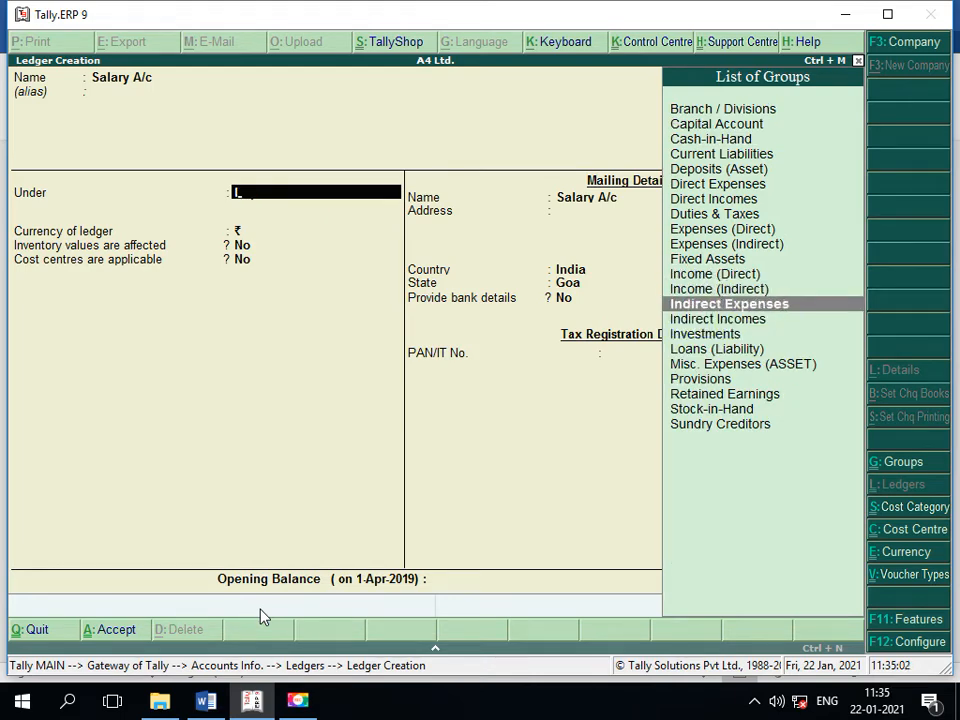
{"action": "key", "text": "Return"}
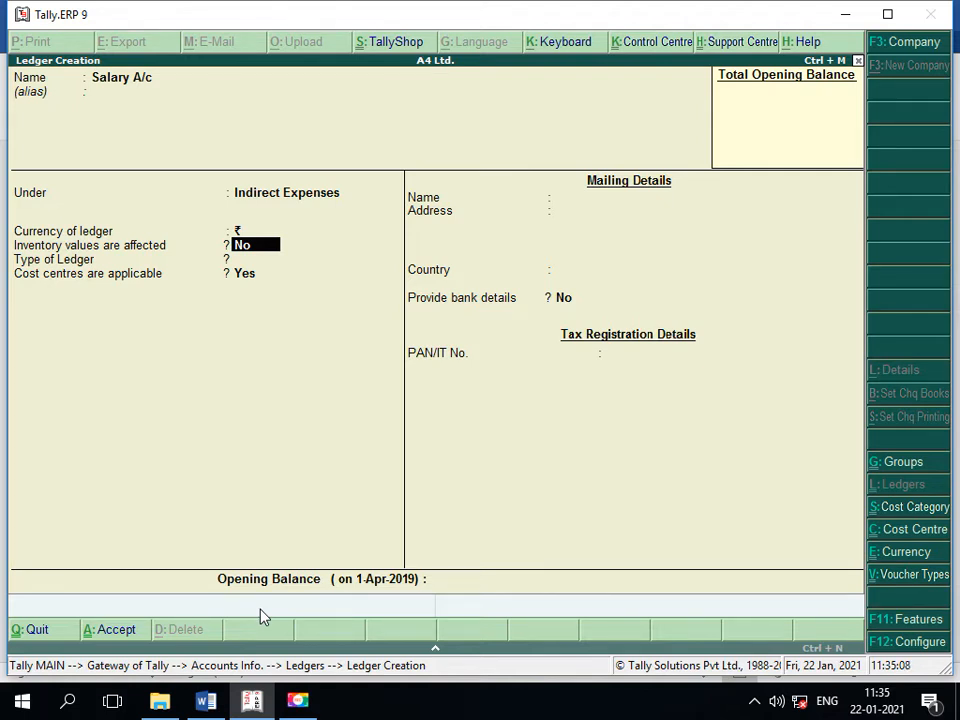
- Keep inventory values unaffected, ledger type Not Applicable and cost centres applicable for Salary A/c, save the ledger, and return to the Gateway of Tally
{"action": "key", "text": "Return"}
{"action": "key", "text": "Return"}
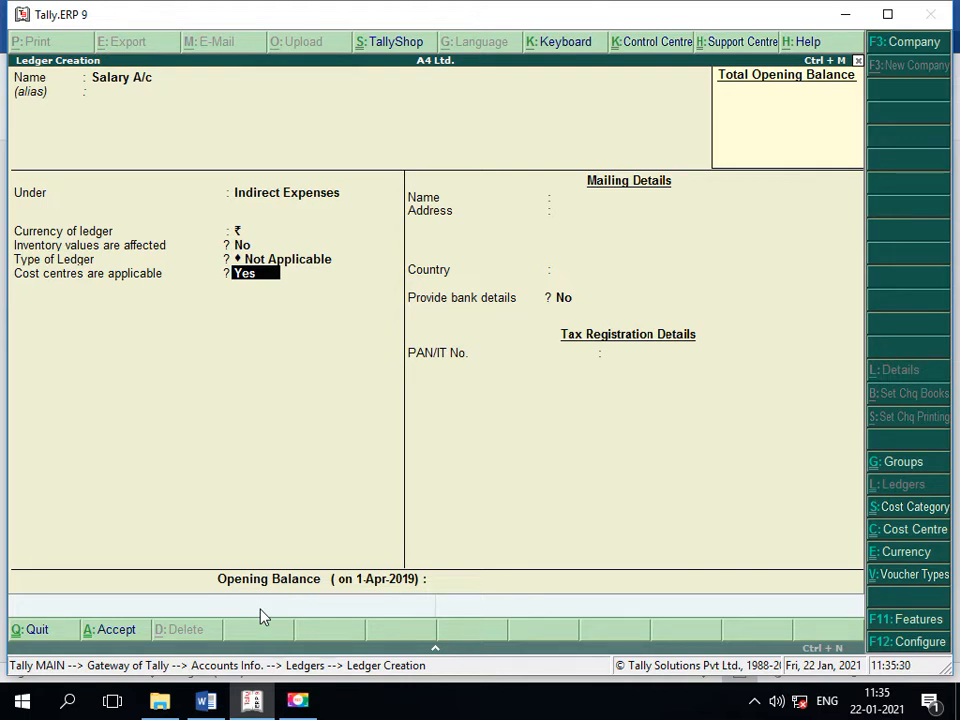
{"action": "key", "text": "Return"}
{"action": "key", "text": "Return"}
{"action": "key", "text": "Return"}
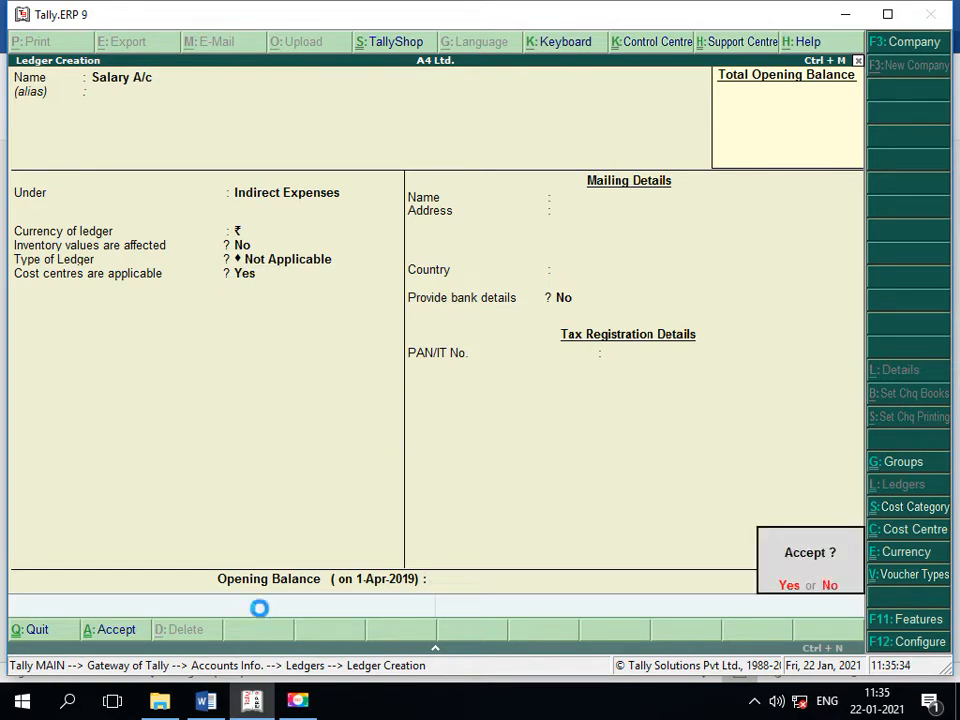
{"action": "key", "text": "Return"}
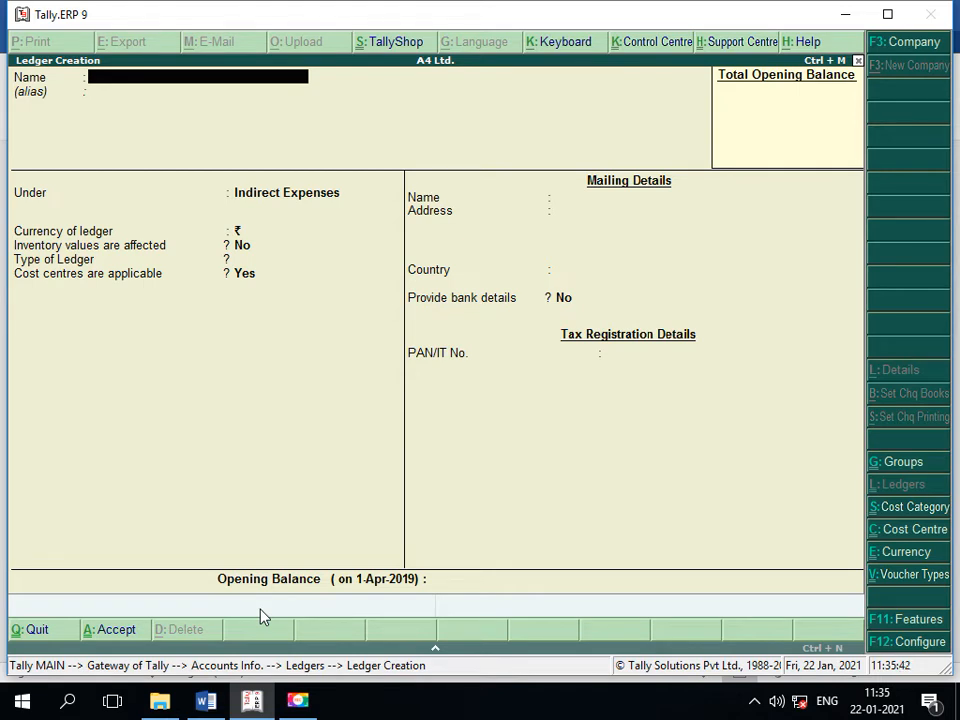
{"action": "key", "text": "Escape"}
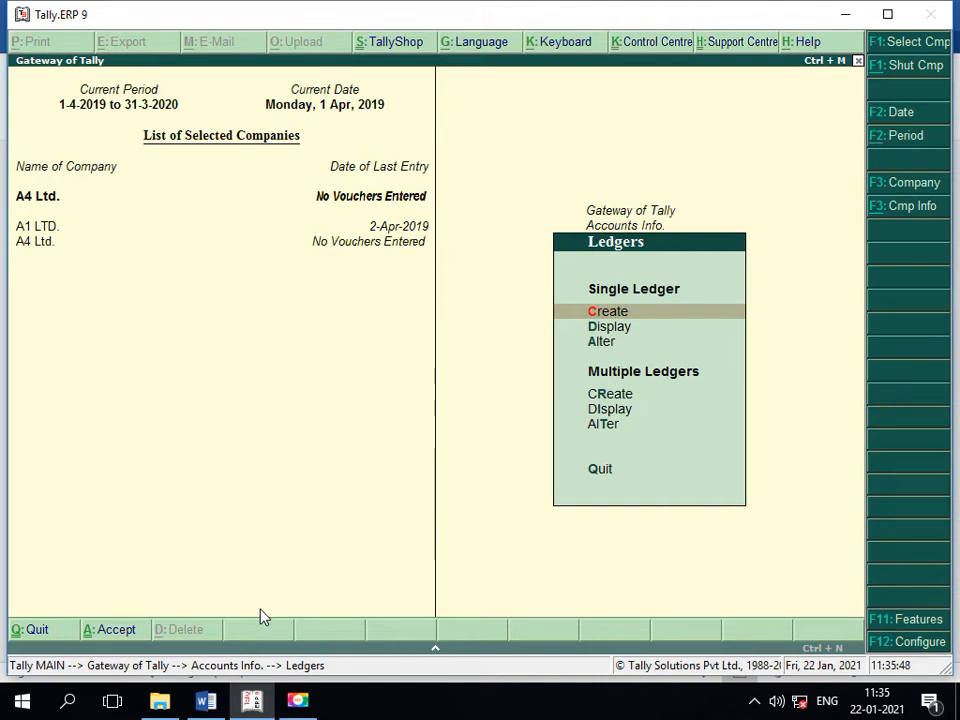
{"action": "key", "text": "Escape"}
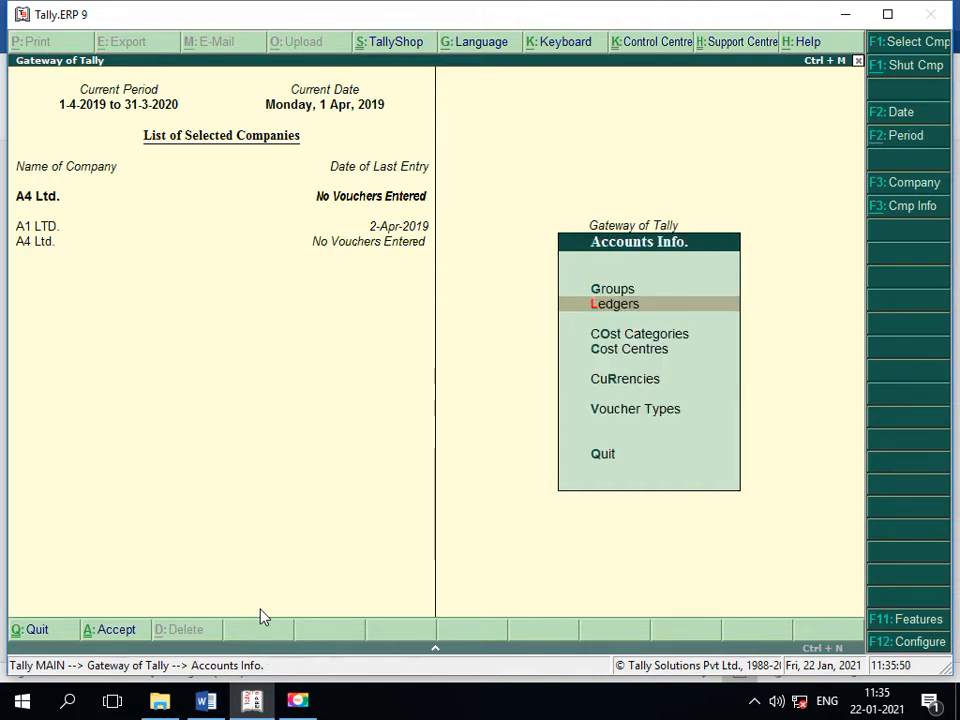
{"action": "key", "text": "Escape"}
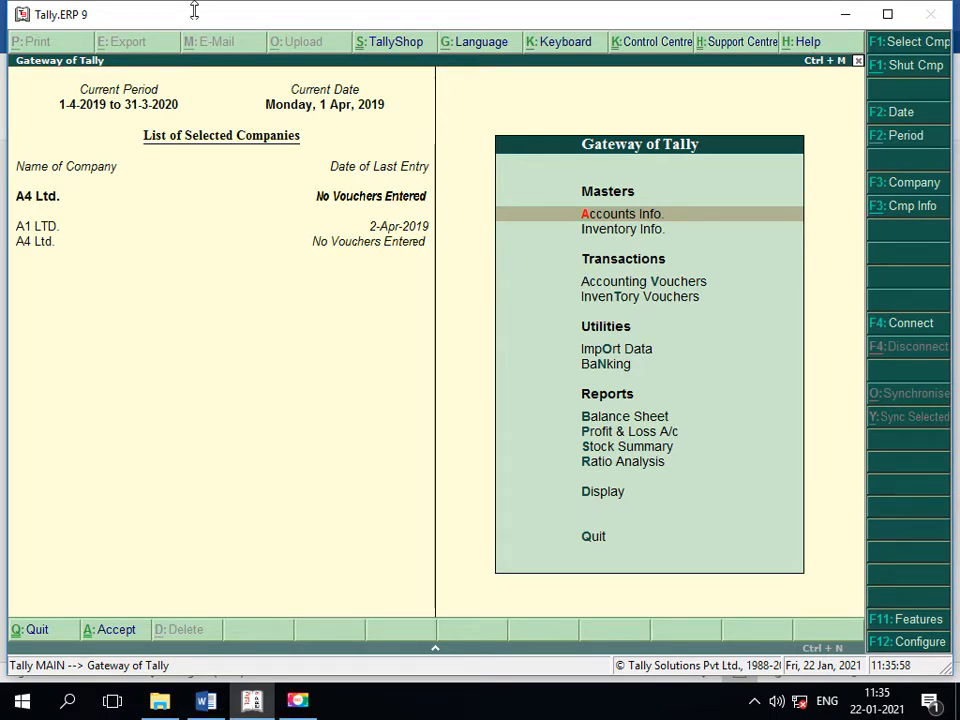
- Start a payment voucher with Cash as the account and choose Salary A/c as its first particular
{"action": "key", "text": "Down"}
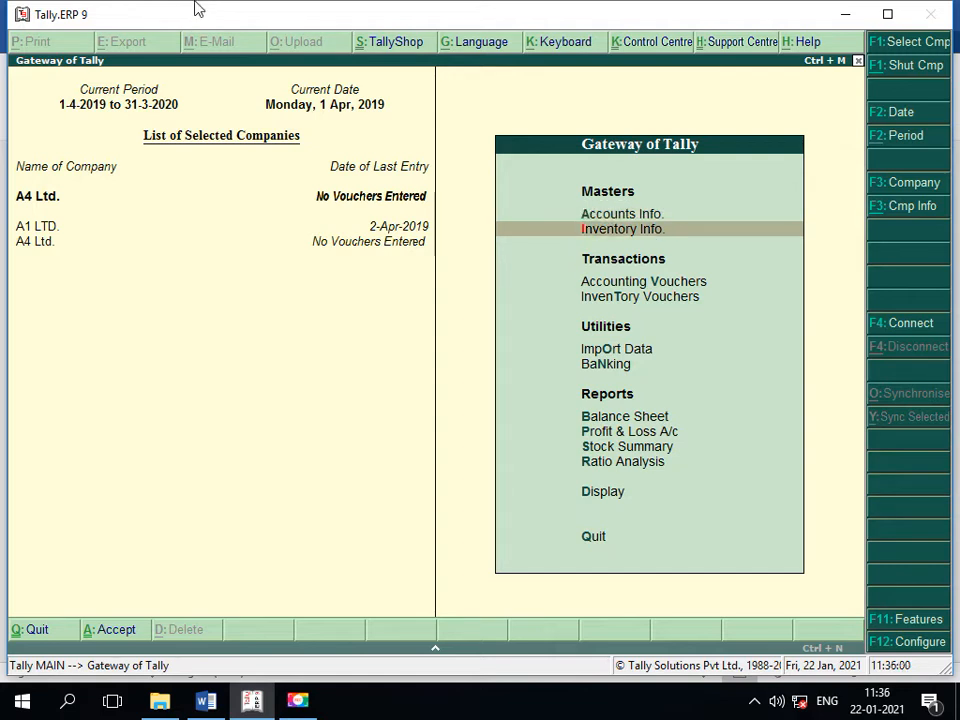
{"action": "key", "text": "Down"}
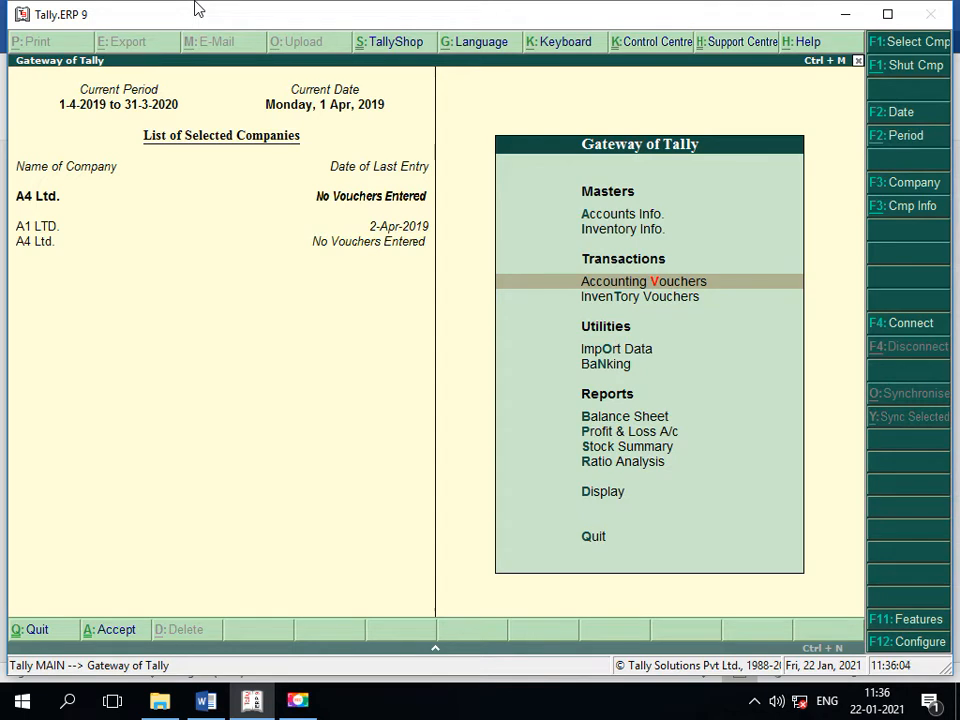
{"action": "key", "text": "Return"}
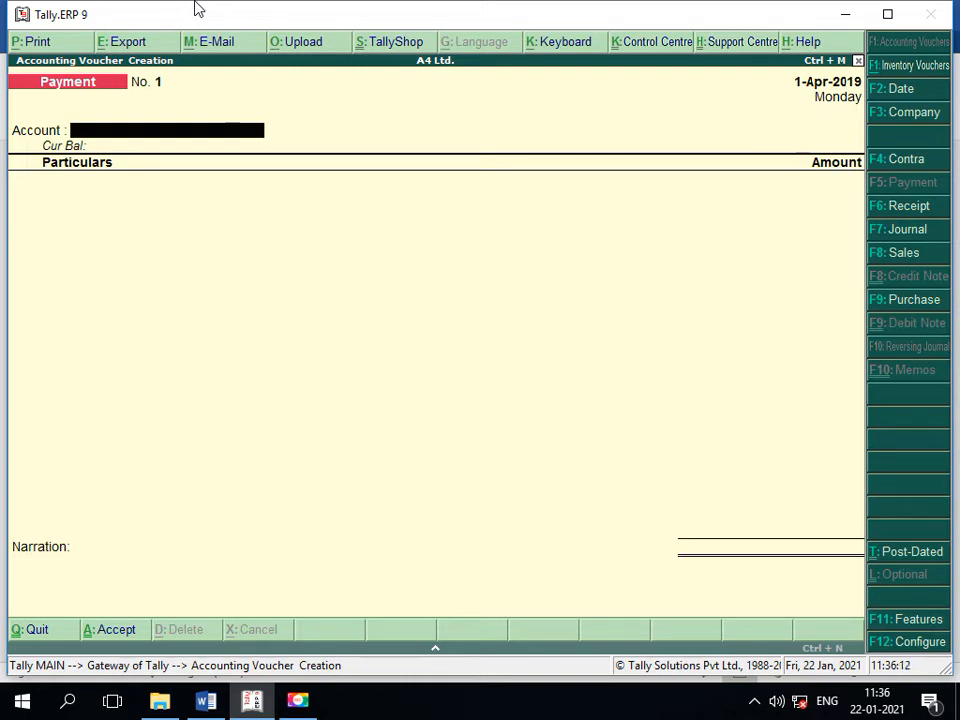
{"action": "key", "text": "space"}
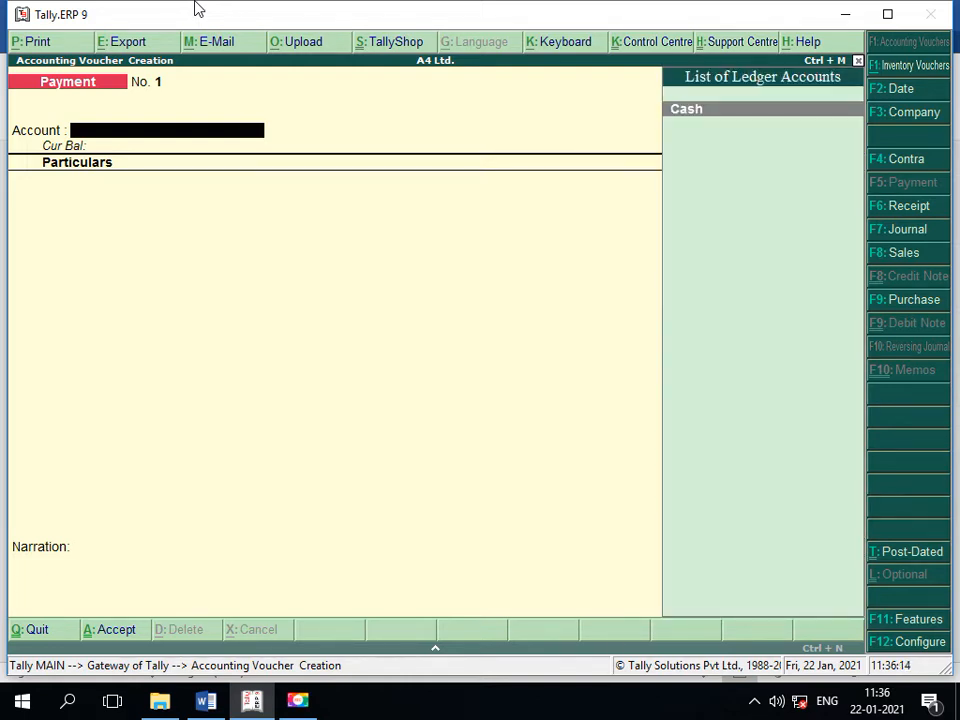
{"action": "key", "text": "Return"}
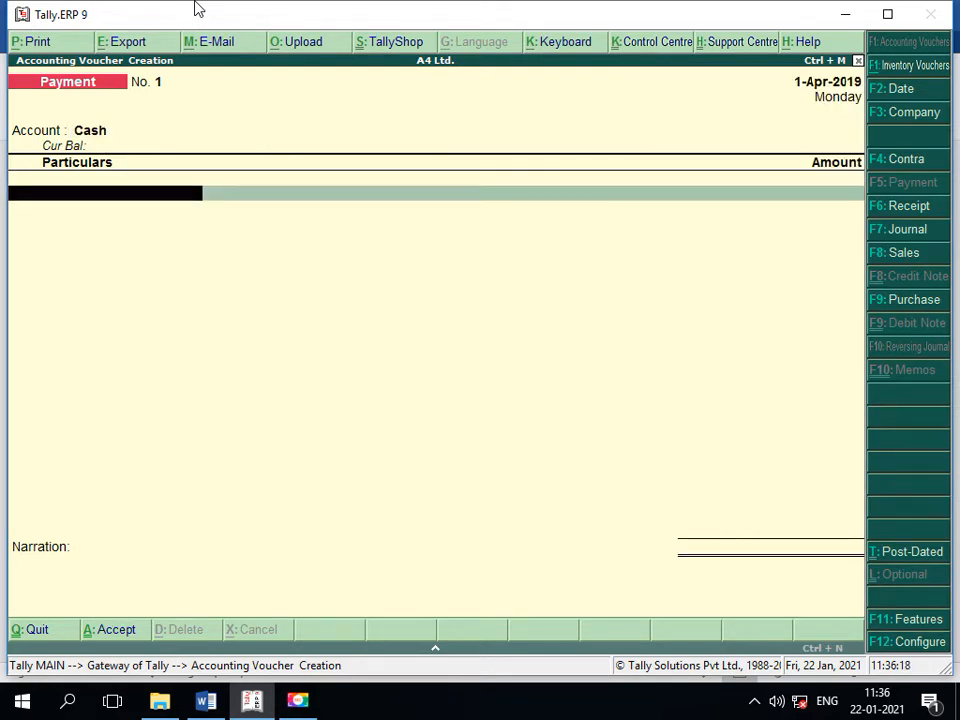
{"action": "type", "text": "S"}
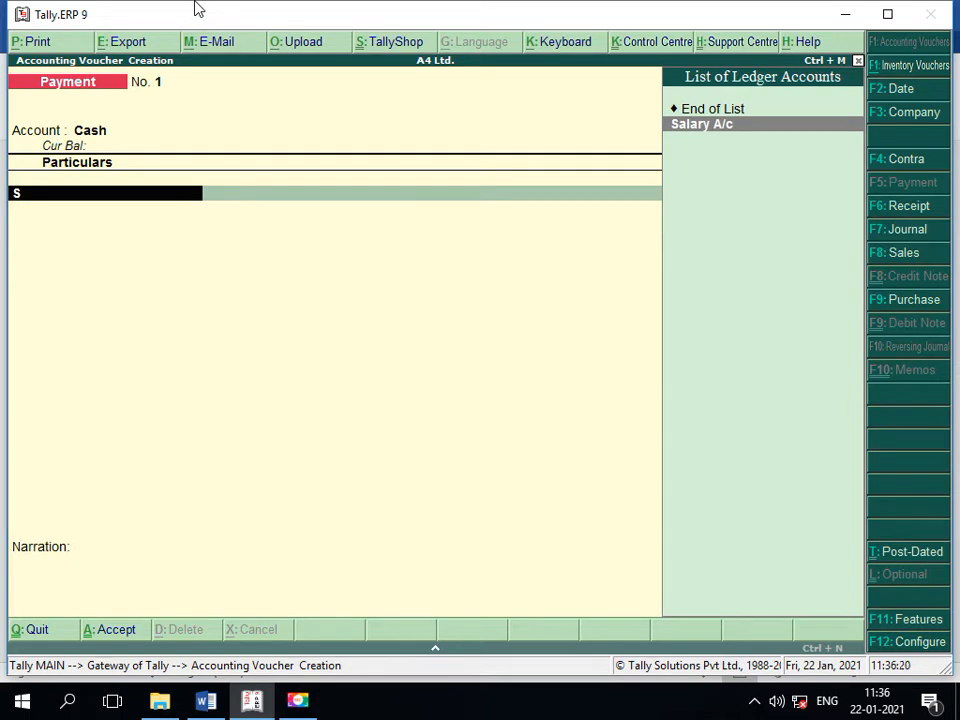
{"action": "key", "text": "Return"}
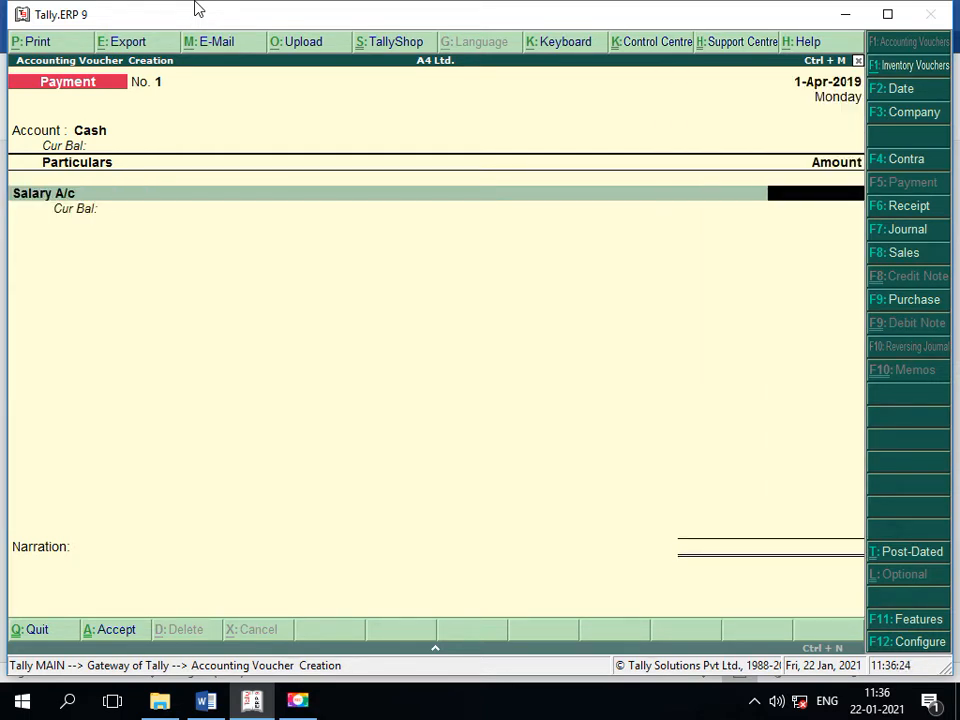
- Enter 91000 as the amount for Salary A/c and choose Primary Cost Category for its cost allocations
{"action": "type", "text": "91000"}
{"action": "key", "text": "Return"}
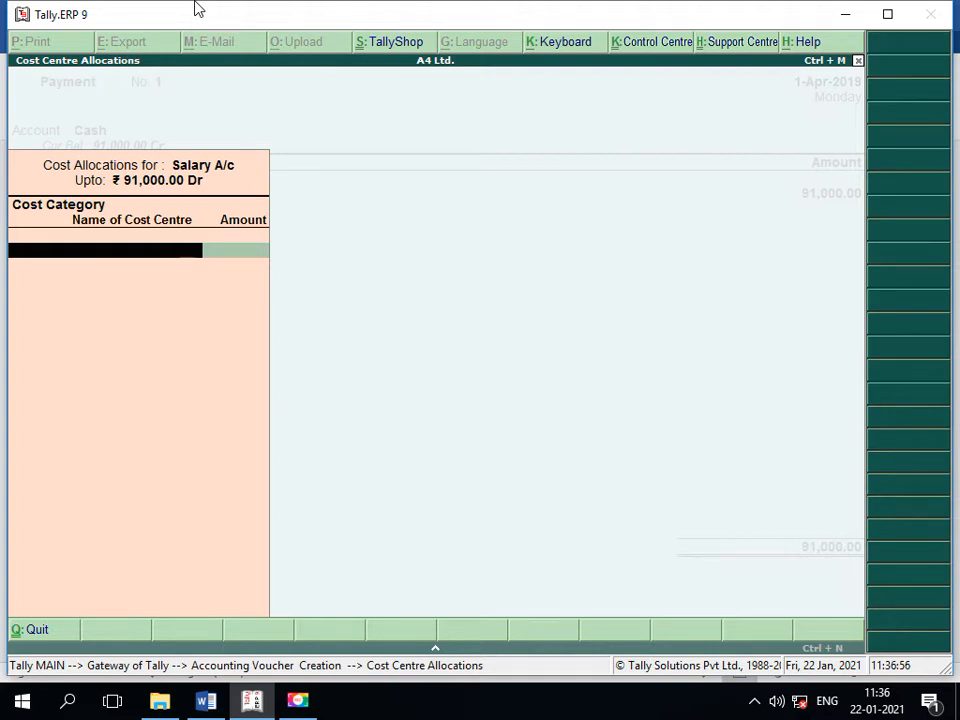
{"action": "key", "text": "space"}
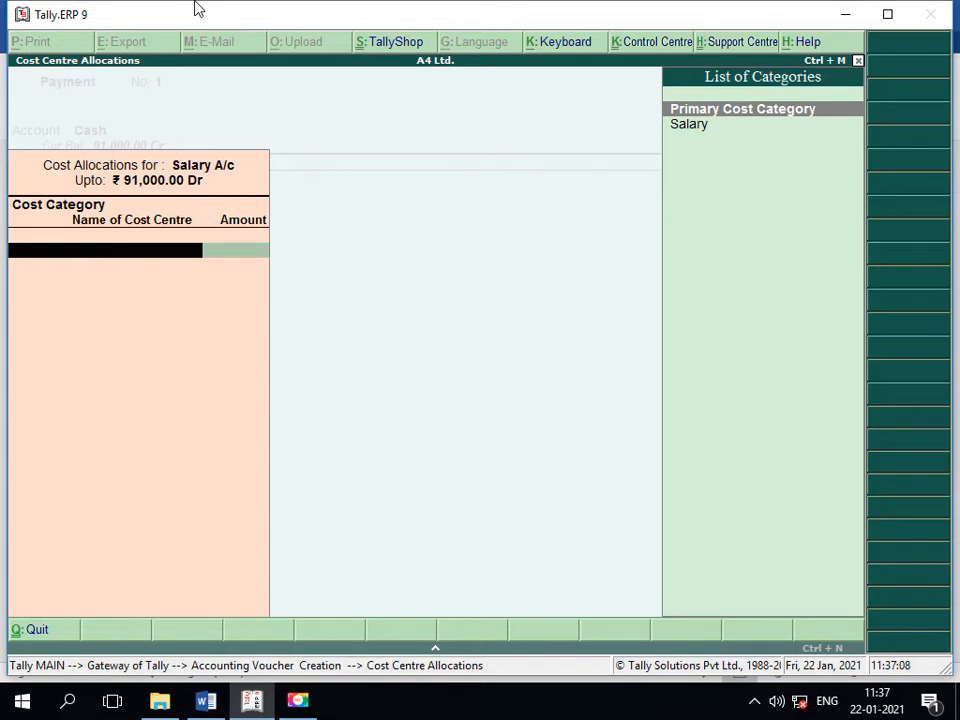
{"action": "key", "text": "Return"}
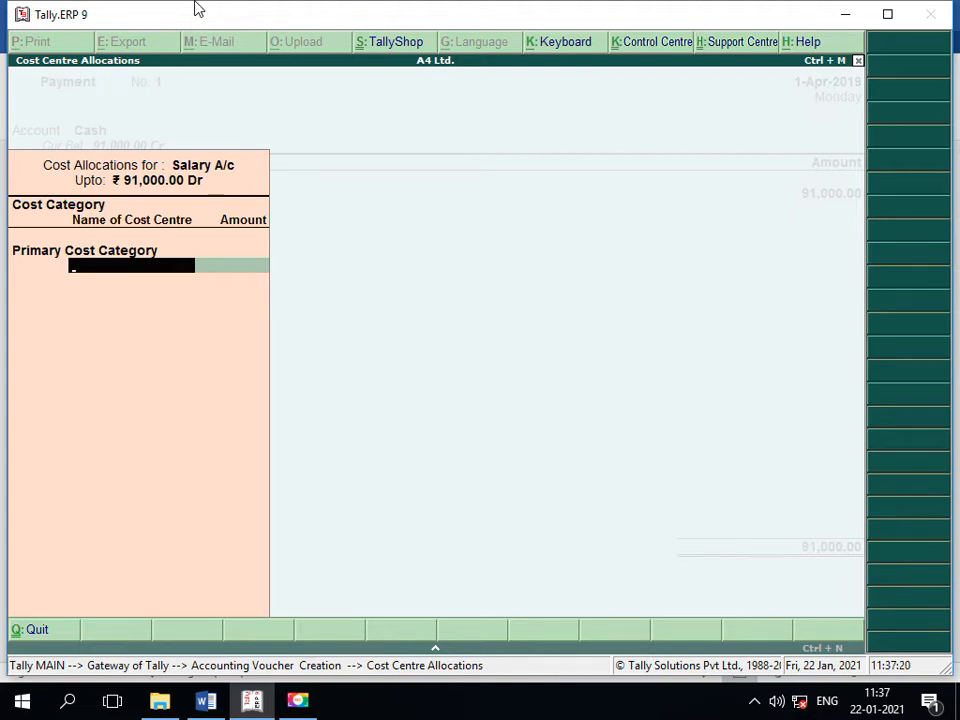
- Create a cost centre with the first employee's name in Primary Cost Category, under Primary, and allocate 20,000 to it
{"action": "key", "text": "alt+c"}
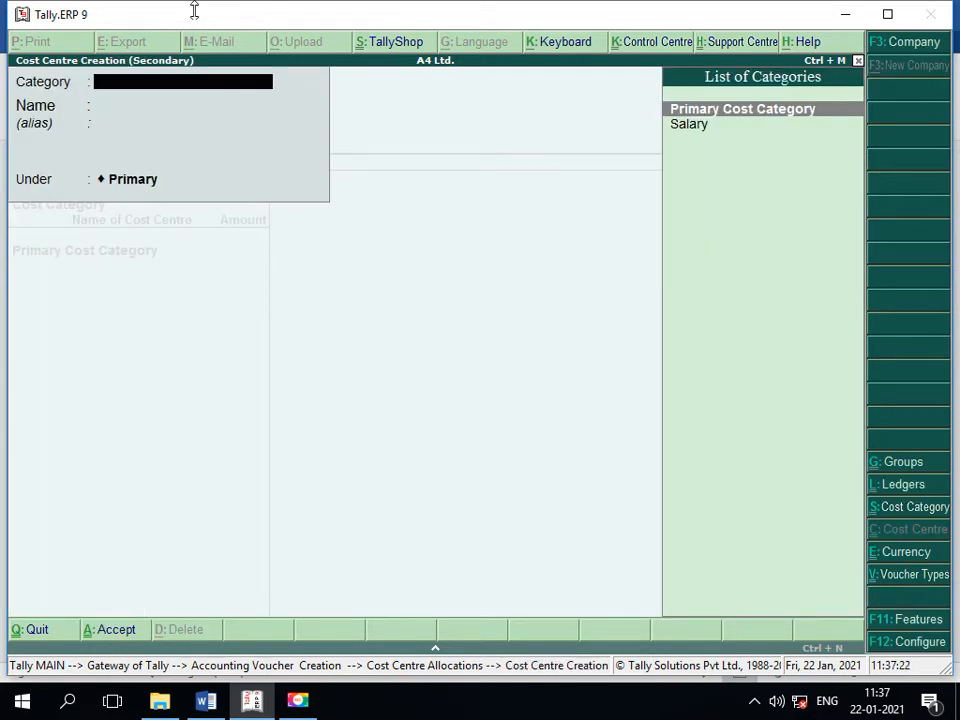
{"action": "key", "text": "Return"}
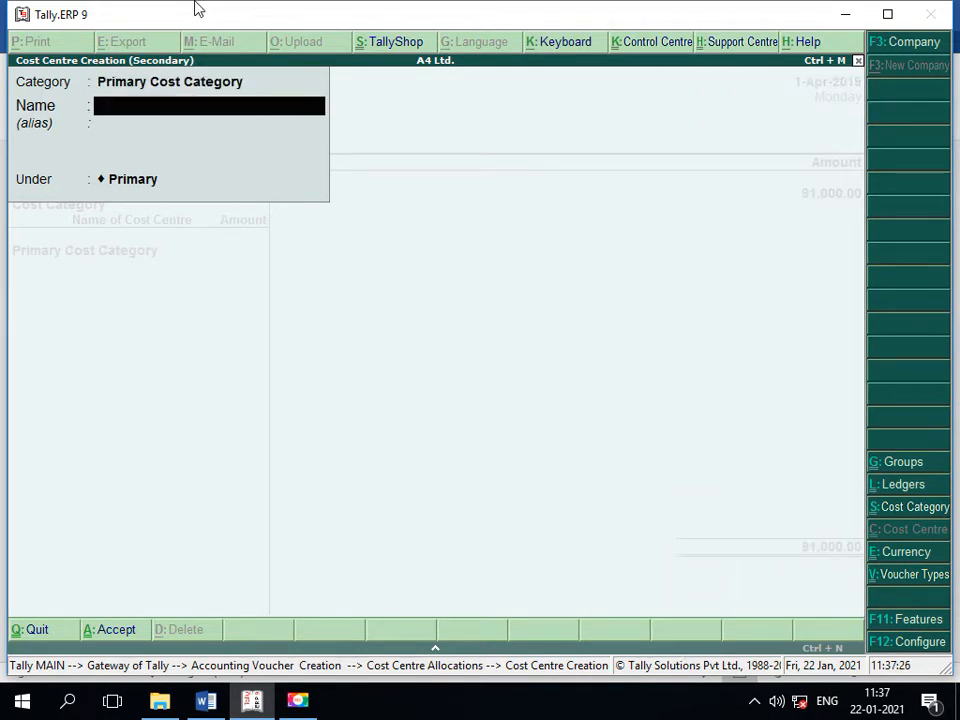
{"action": "type", "text": "Prabhas"}
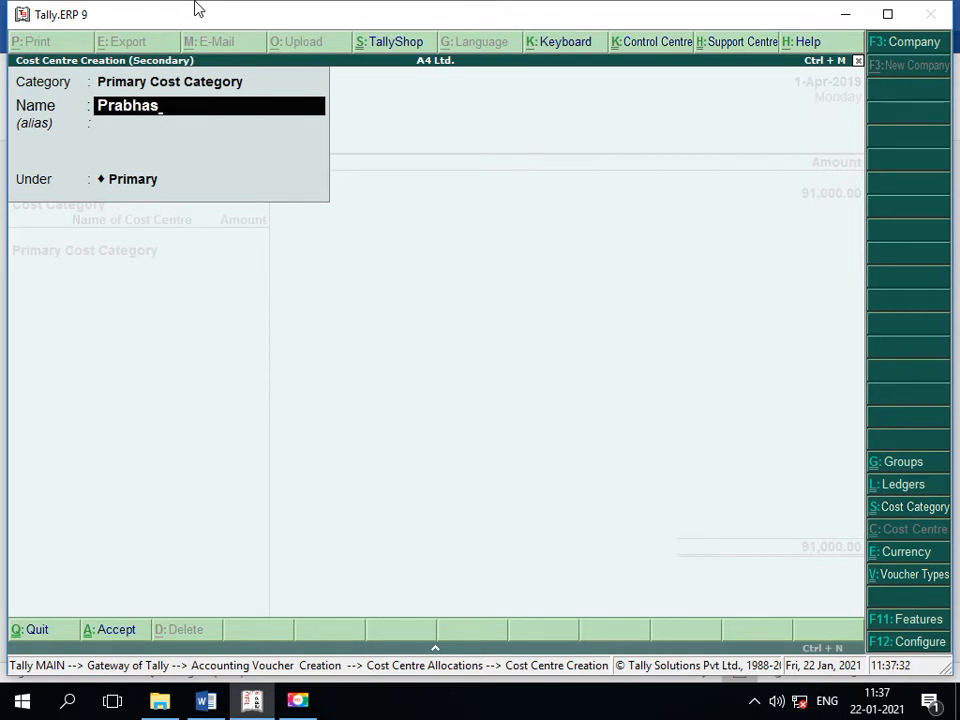
{"action": "key", "text": "Return"}
{"action": "key", "text": "Return"}
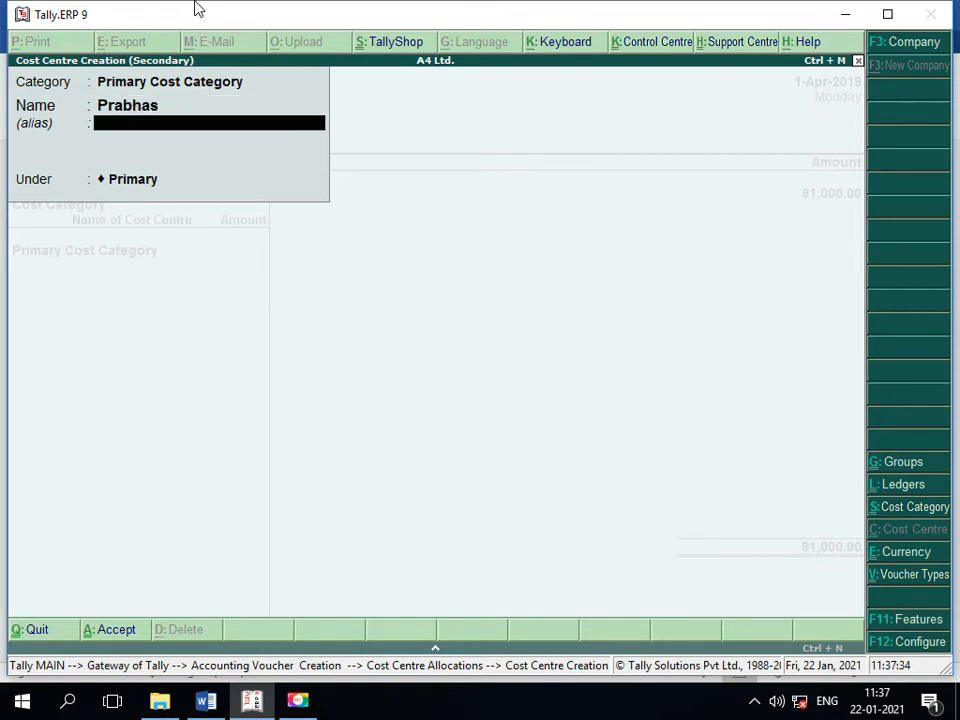
{"action": "key", "text": "Return"}
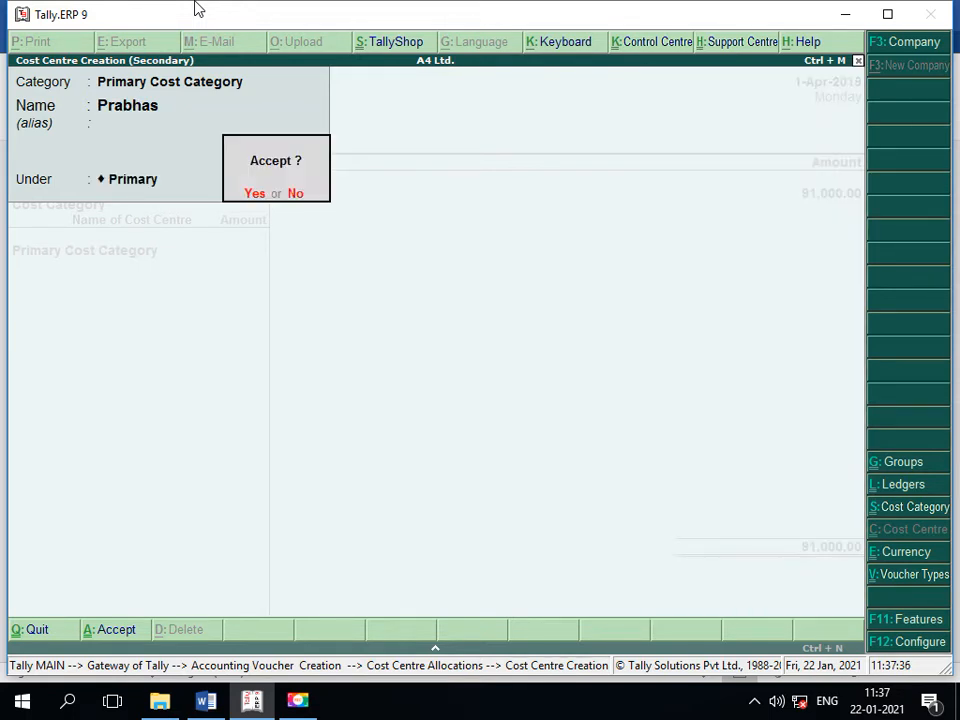
{"action": "key", "text": "Return"}
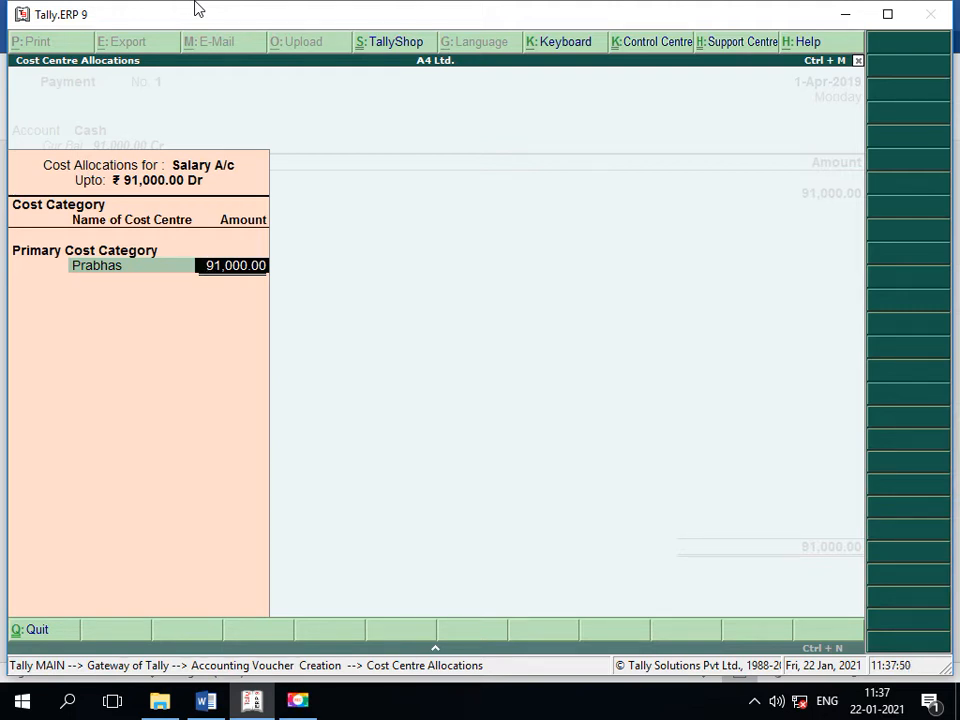
{"action": "type", "text": "20000"}
{"action": "key", "text": "Return"}
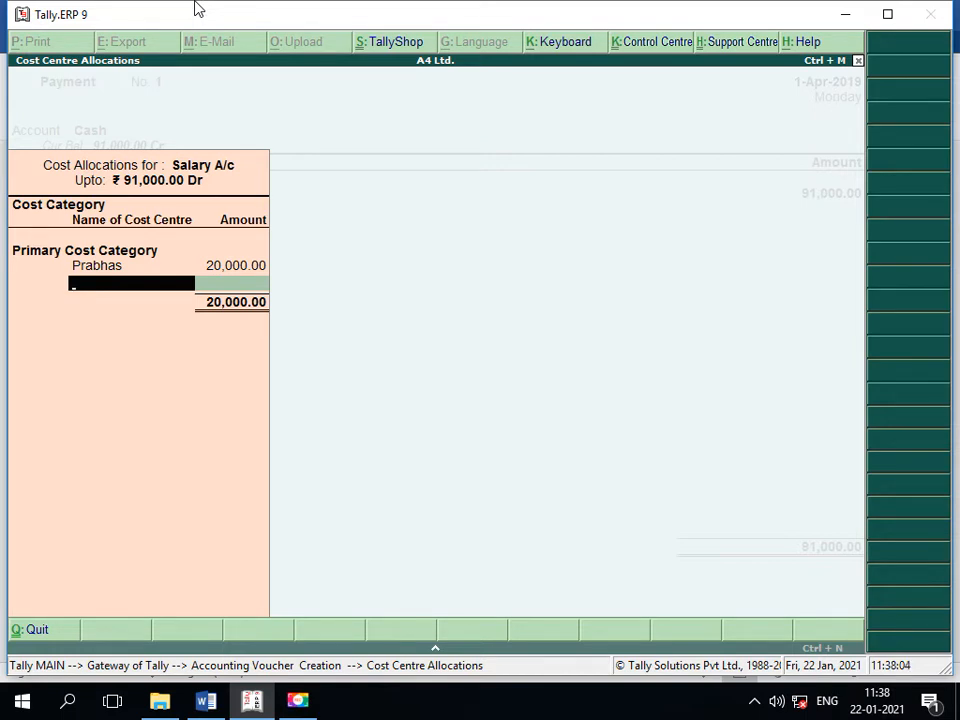
- Create a cost centre with the second employee's name, under Primary, and allocate 22,000 of the salary to it
{"action": "key", "text": "alt+c"}
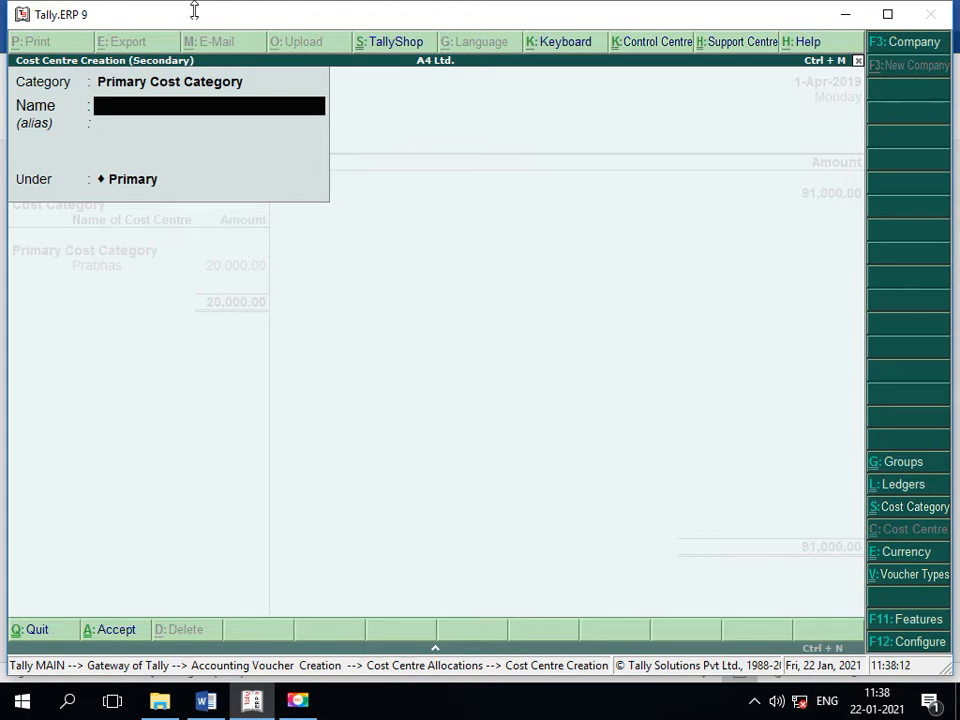
{"action": "type", "text": "Arjun"}
{"action": "key", "text": "Return"}
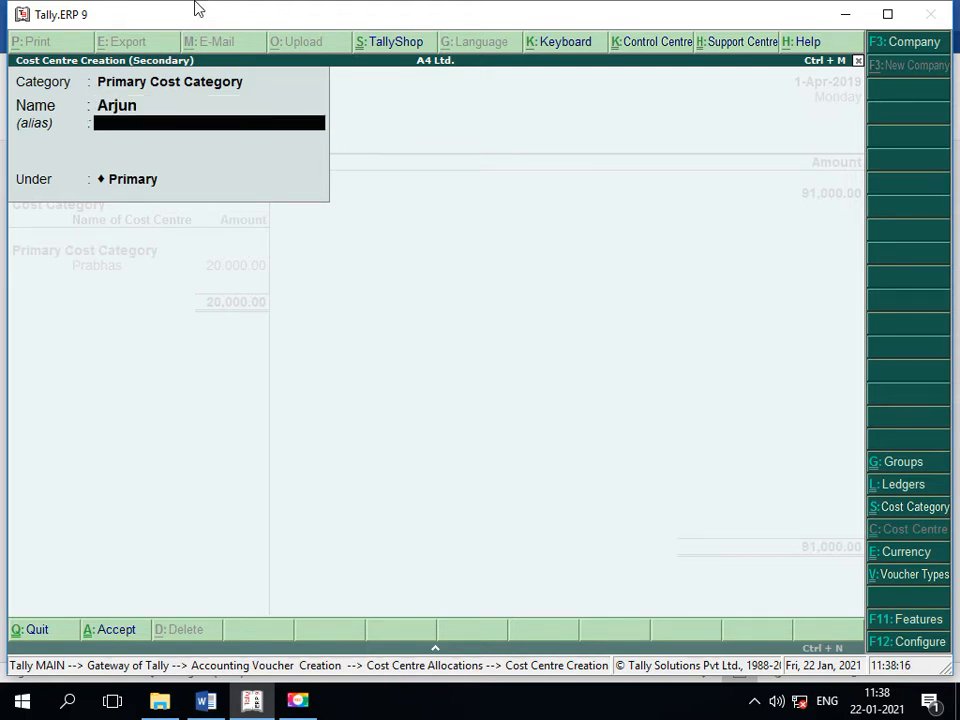
{"action": "key", "text": "Return"}
{"action": "key", "text": "Return"}
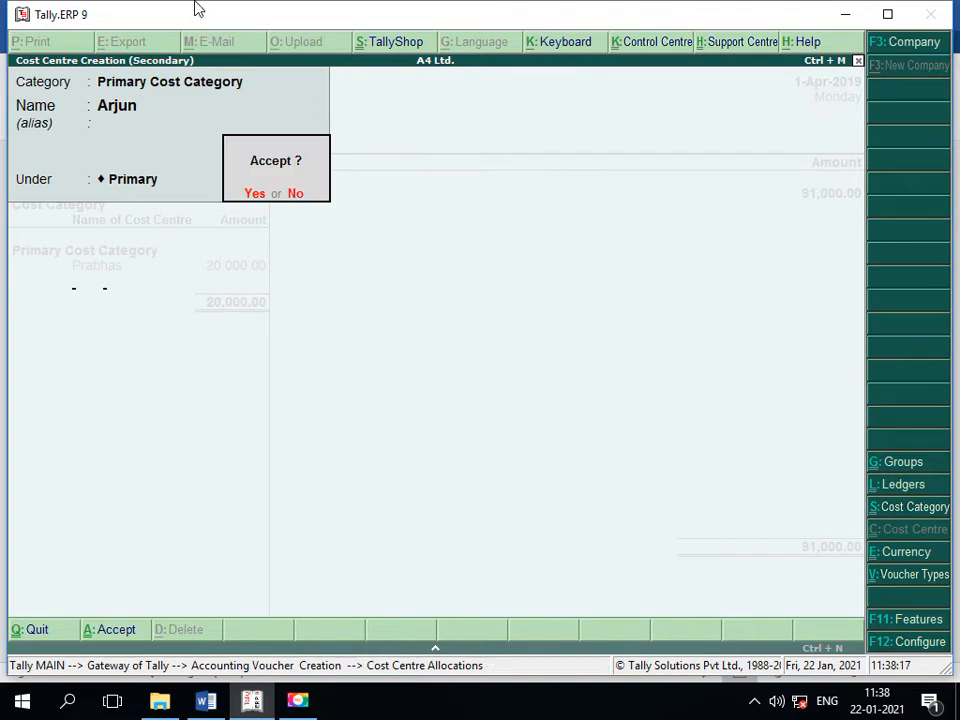
{"action": "key", "text": "Return"}
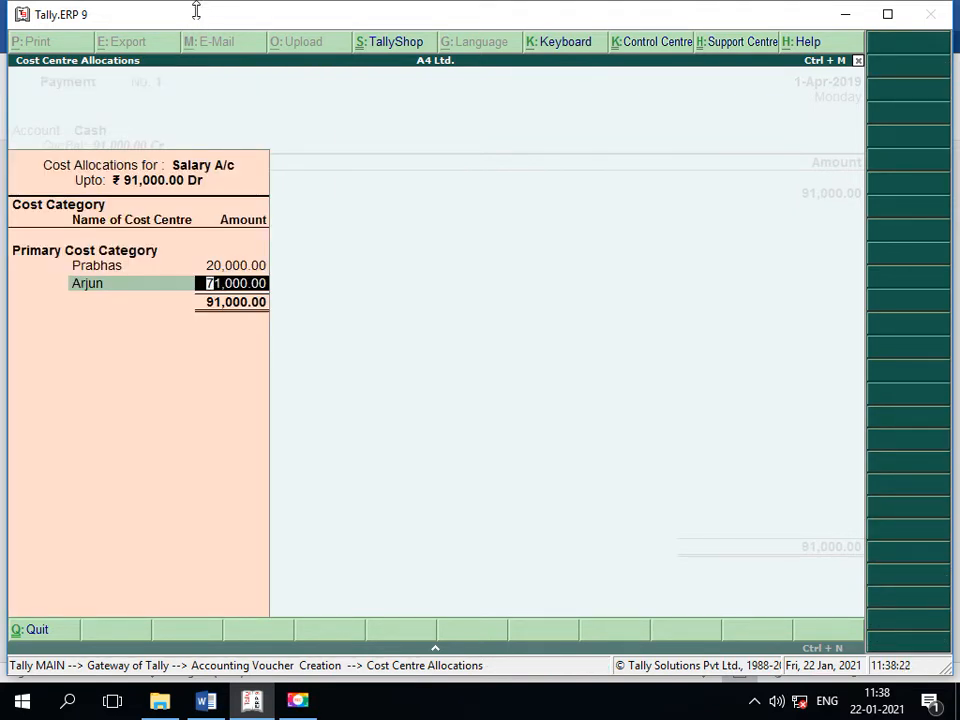
{"action": "type", "text": "22,000"}
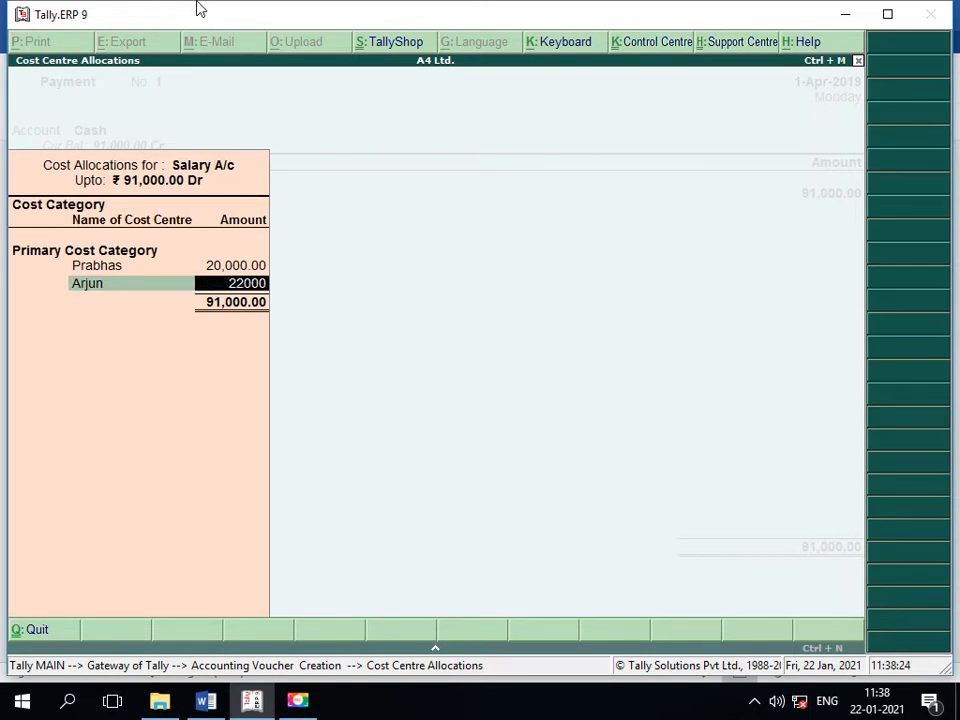
{"action": "key", "text": "Return"}
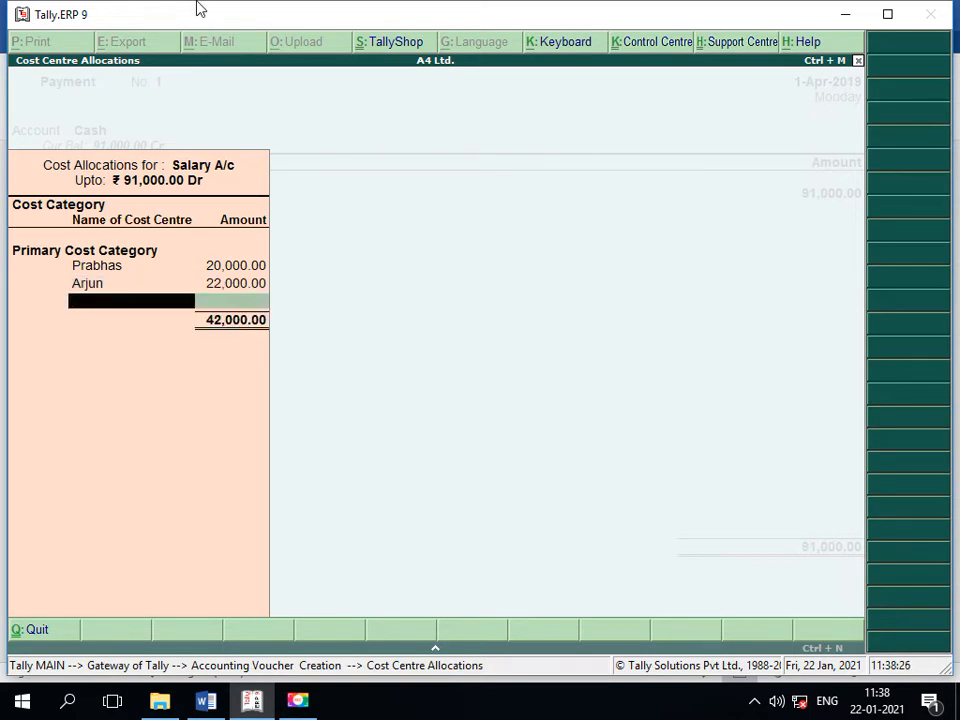
- Create a cost centre with the third employee's name, under Primary, and allocate 14,000 of the salary to it
{"action": "key", "text": "alt+c"}
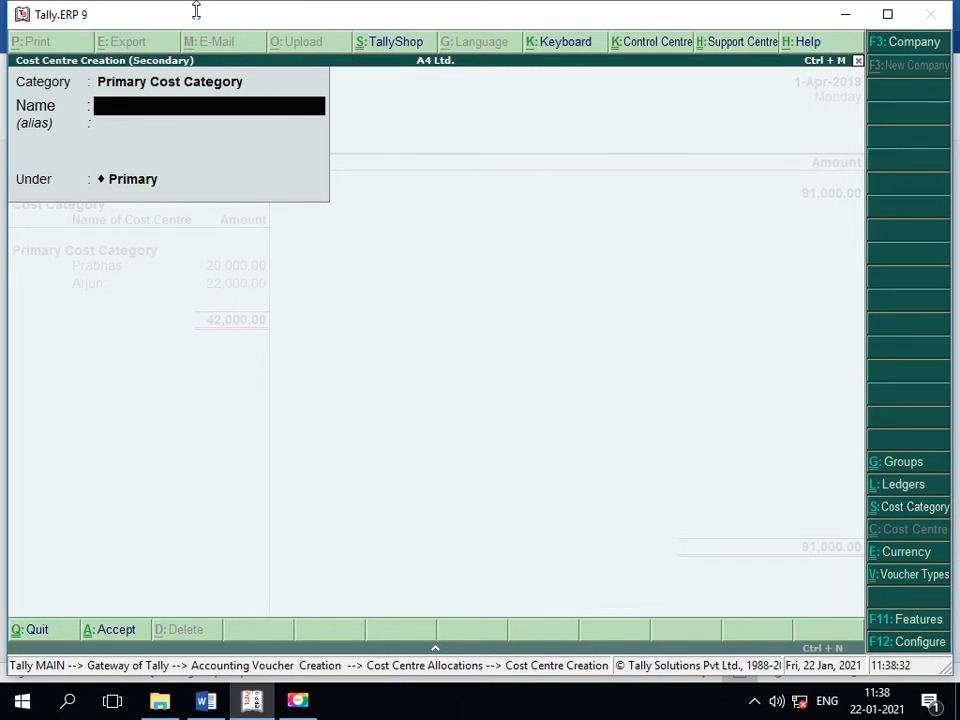
{"action": "type", "text": "Surya"}
{"action": "key", "text": "Return"}
{"action": "key", "text": "Return"}
{"action": "key", "text": "Return"}
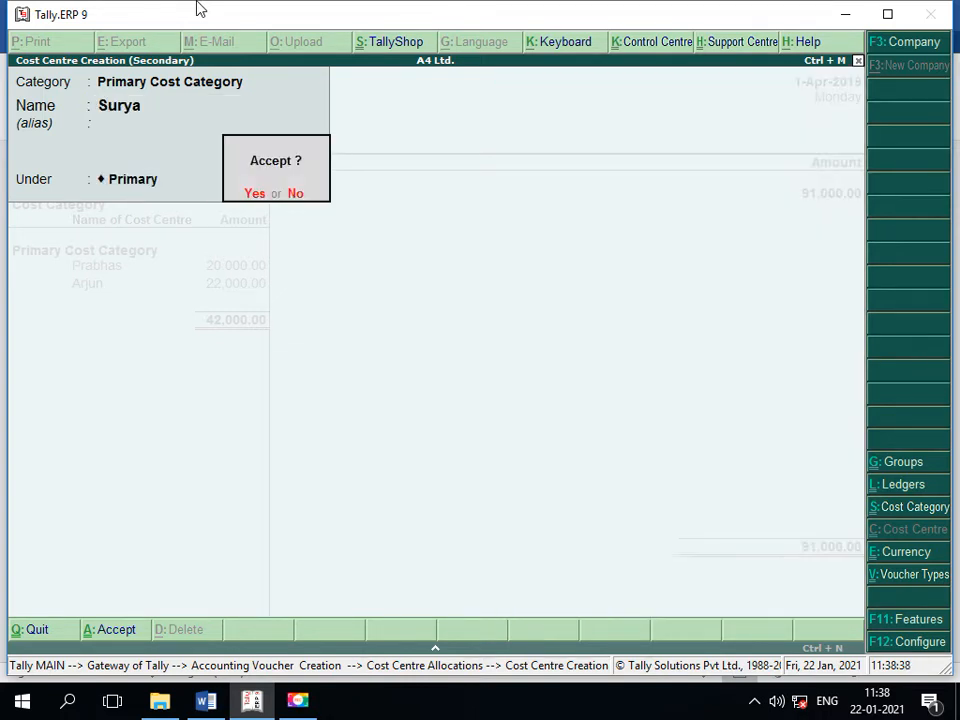
{"action": "key", "text": "Return"}
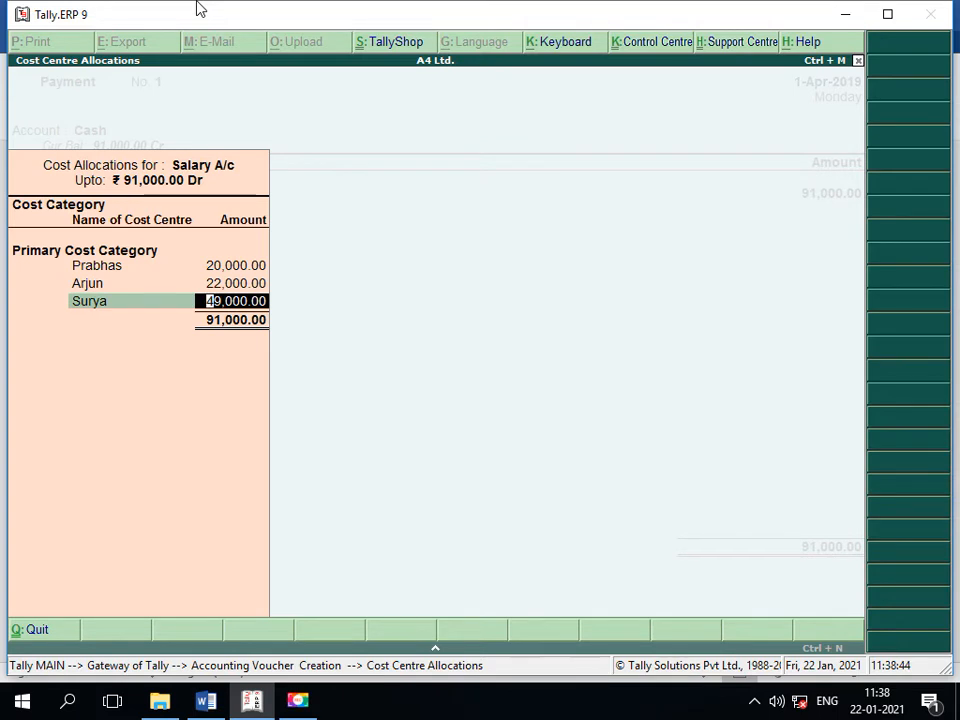
{"action": "type", "text": "14"}
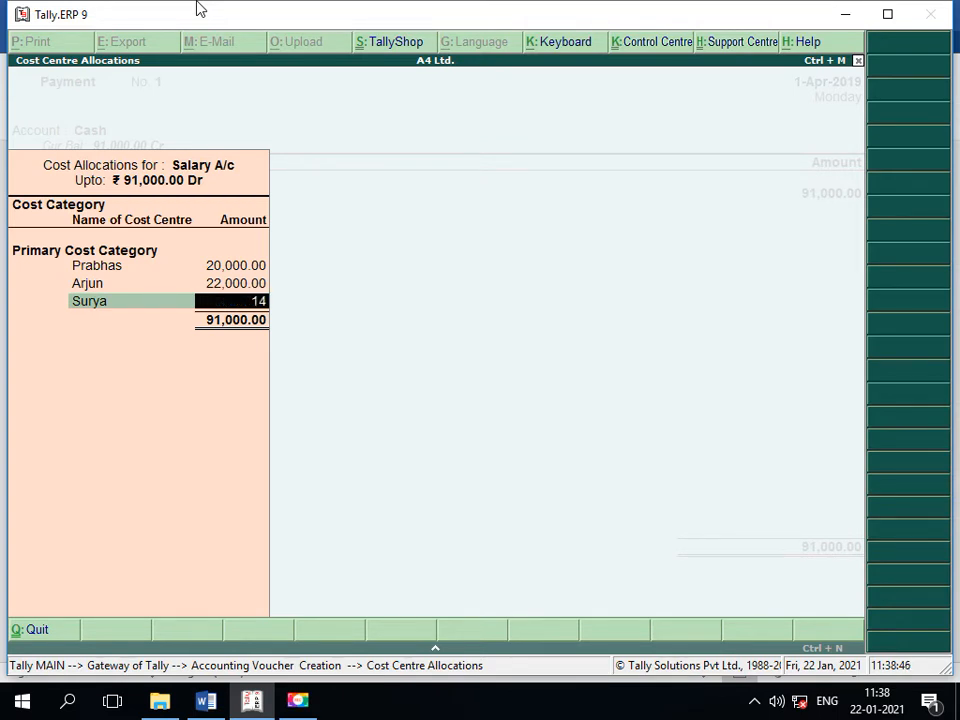
{"action": "type", "text": ",000"}
{"action": "key", "text": "Return"}
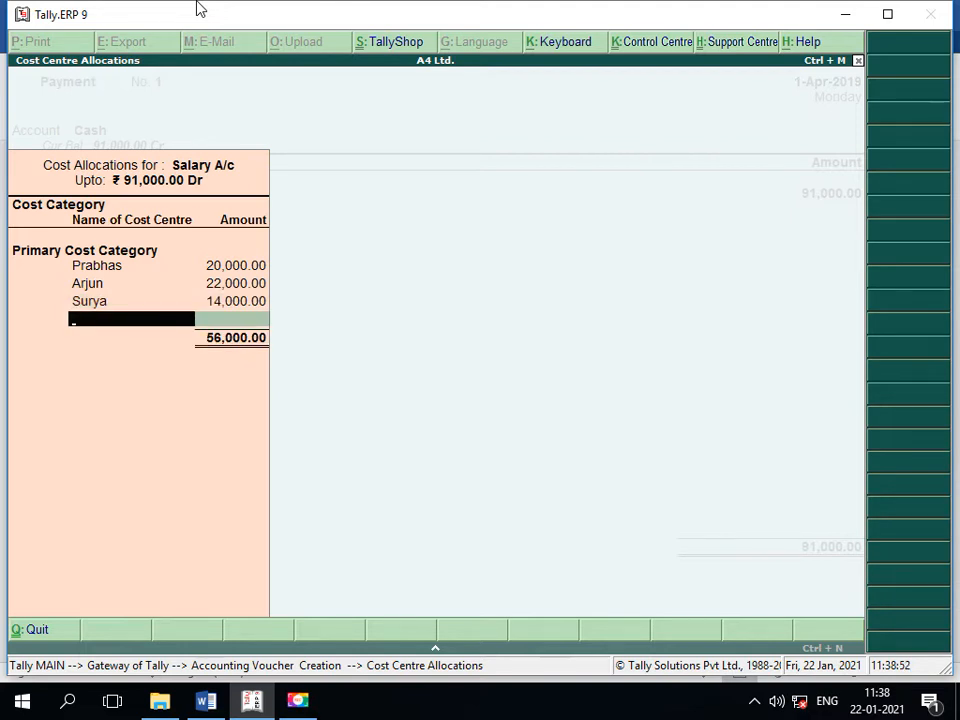
- Create a cost centre with the fourth employee's name, under Primary, and allocate 12,000 of the salary to it
{"action": "key", "text": "alt+c"}
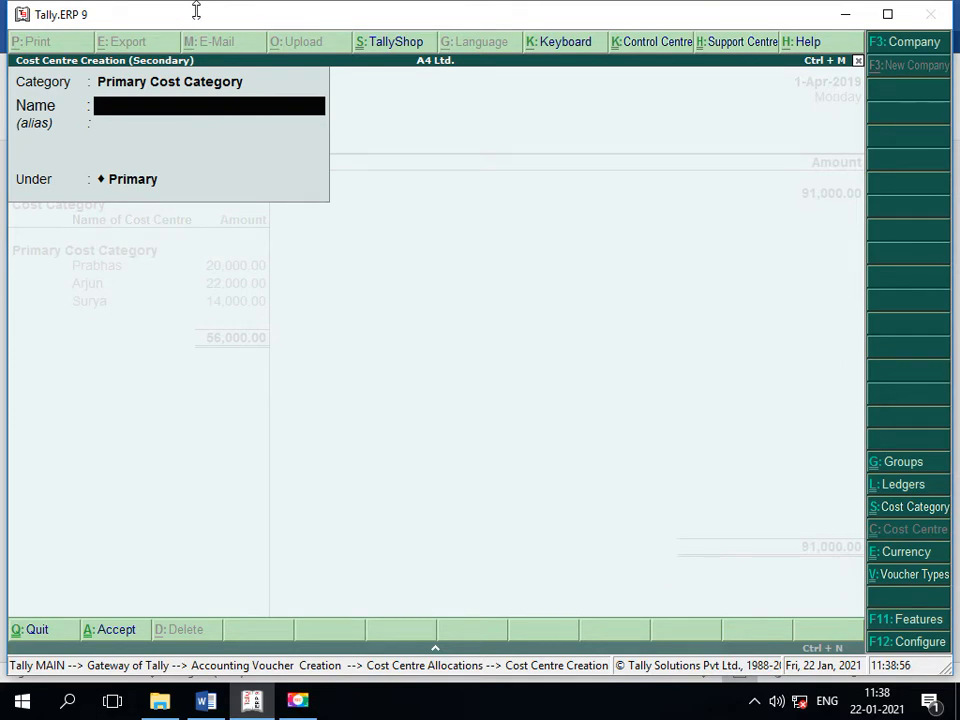
{"action": "type", "text": "Ram"}
{"action": "key", "text": "Return"}
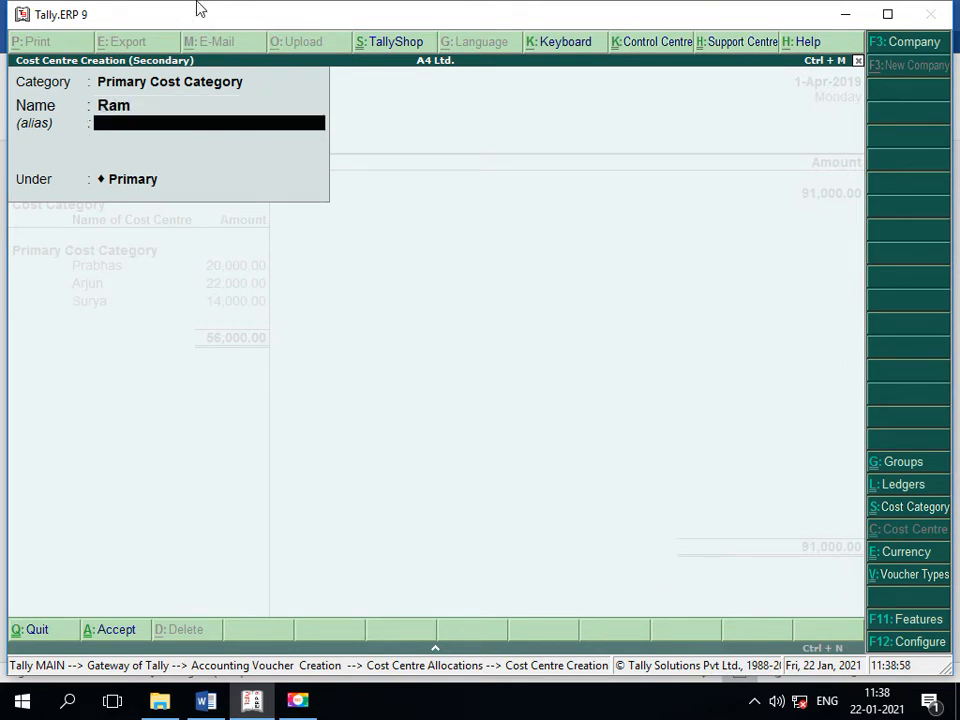
{"action": "key", "text": "Return"}
{"action": "key", "text": "Return"}
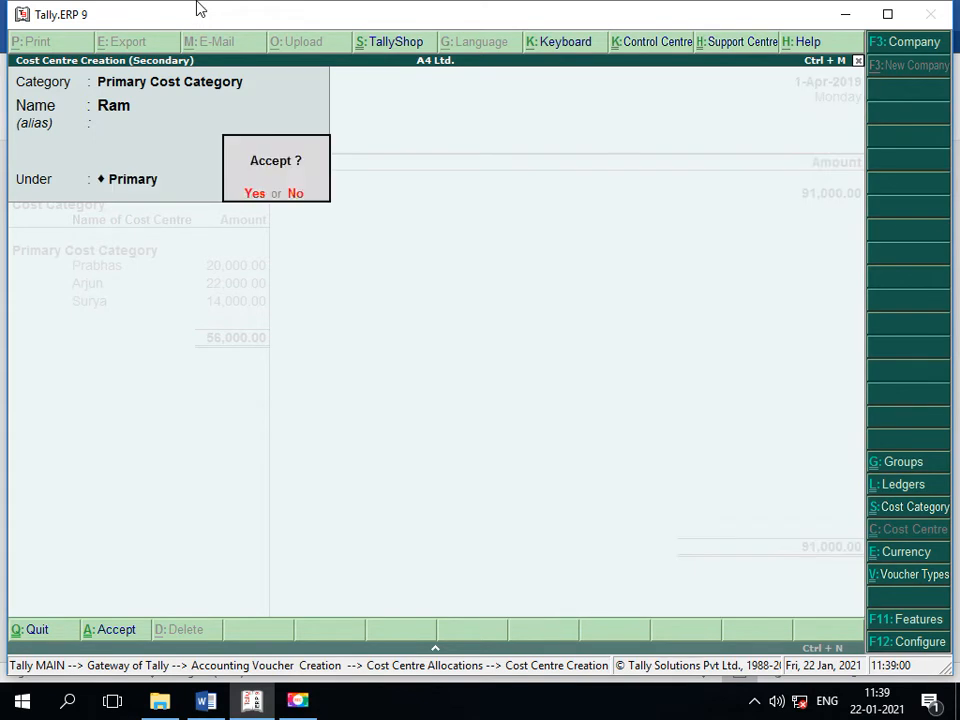
{"action": "key", "text": "Return"}
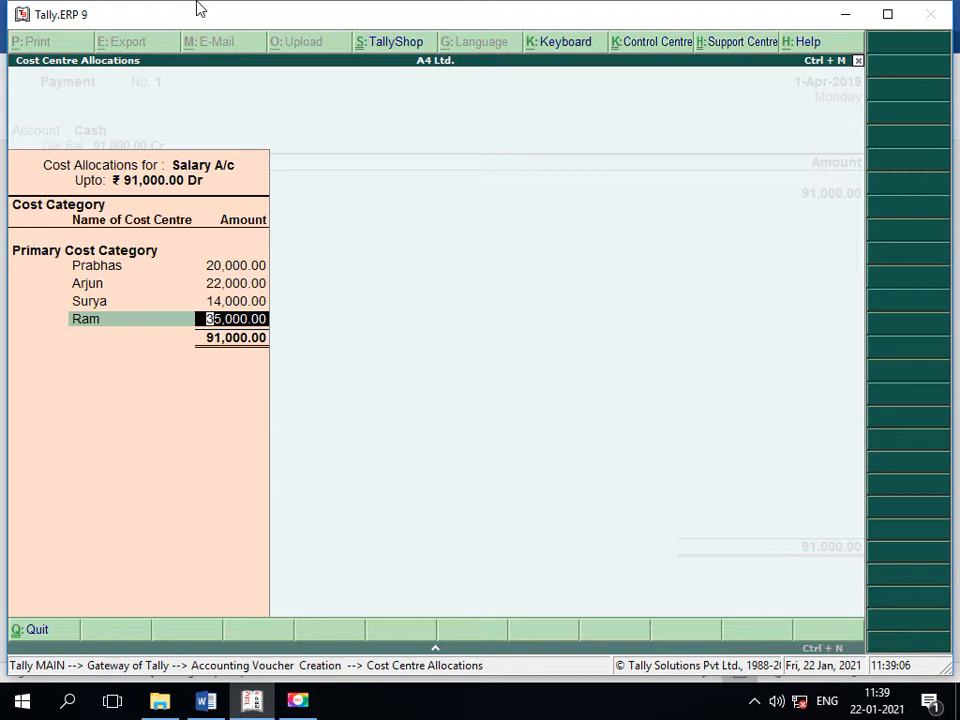
{"action": "type", "text": "12,000"}
{"action": "key", "text": "Return"}
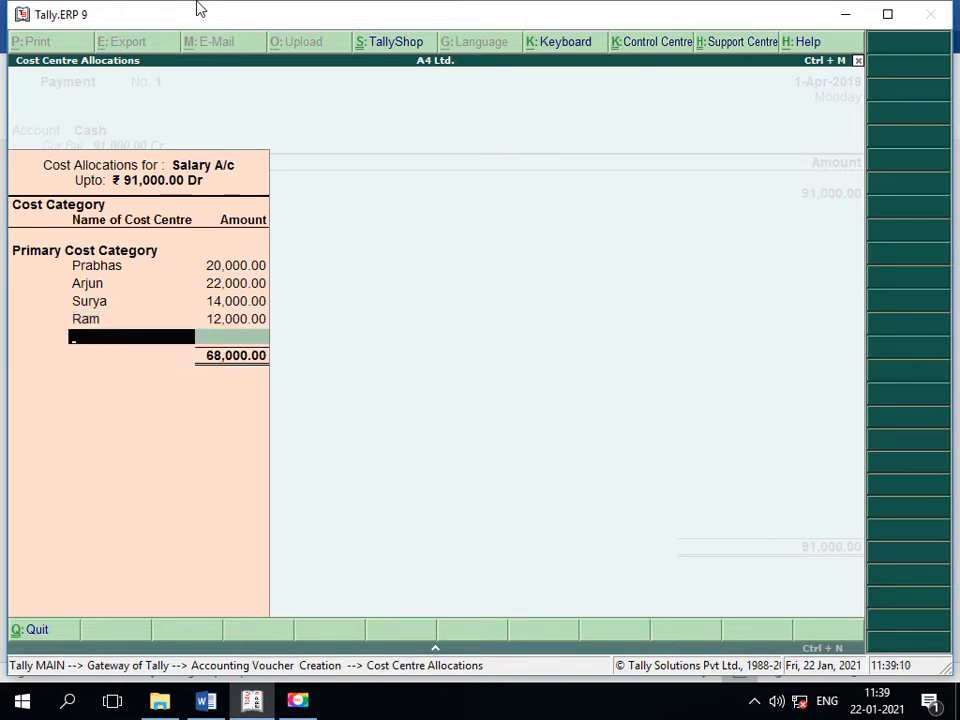
- Create a cost centre with the fifth employee's name, under Primary, and allocate 13,500 of the salary to it
{"action": "key", "text": "alt+c"}
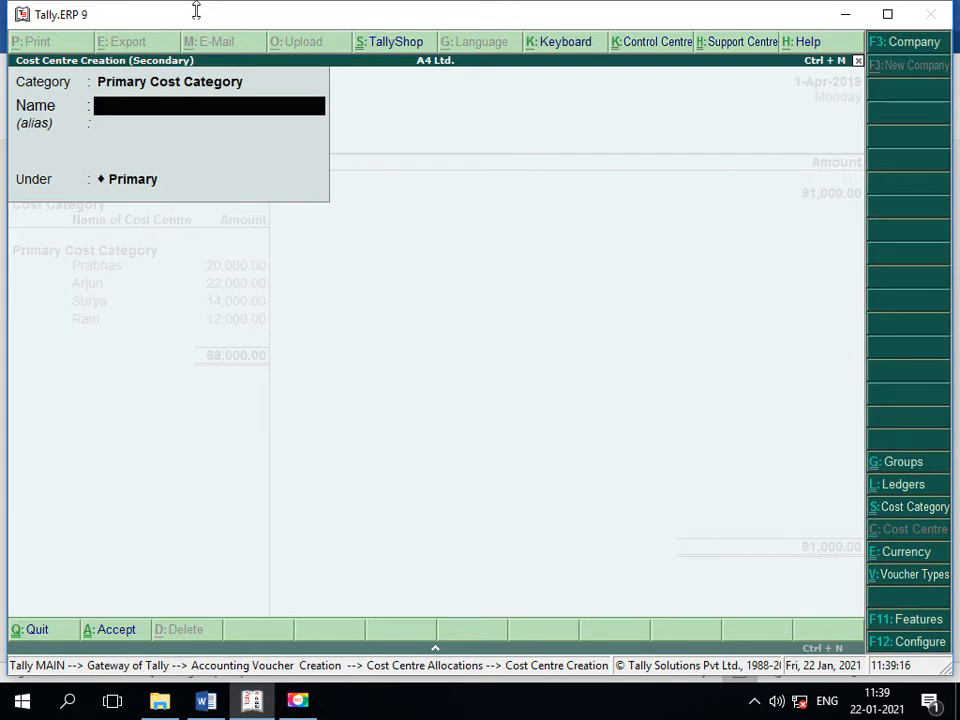
{"action": "type", "text": "Dharma"}
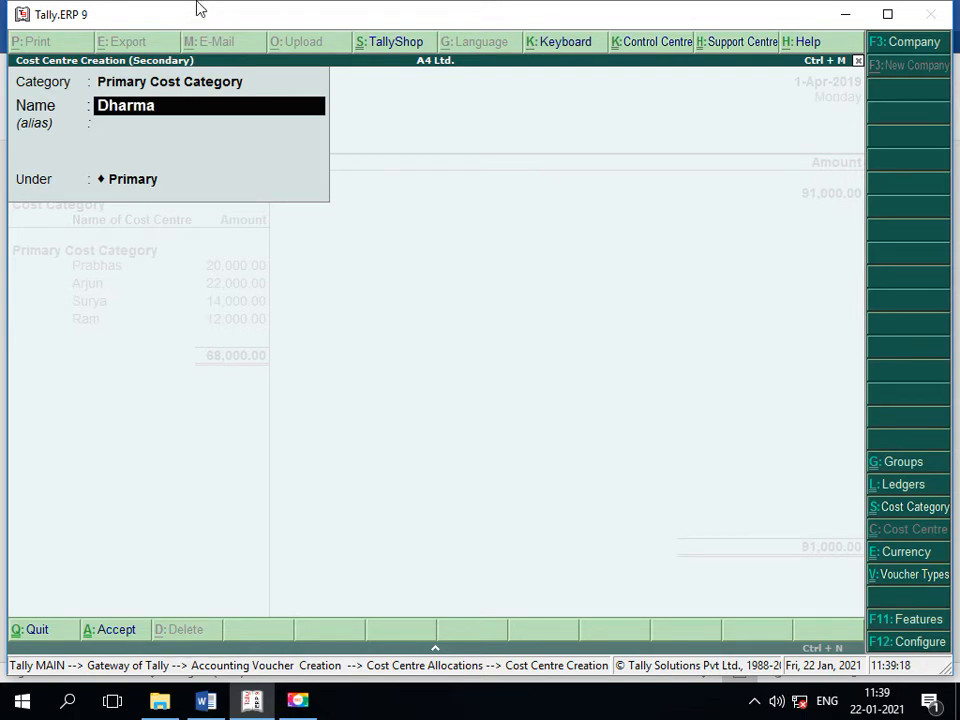
{"action": "key", "text": "Return"}
{"action": "key", "text": "Return"}
{"action": "key", "text": "Return"}
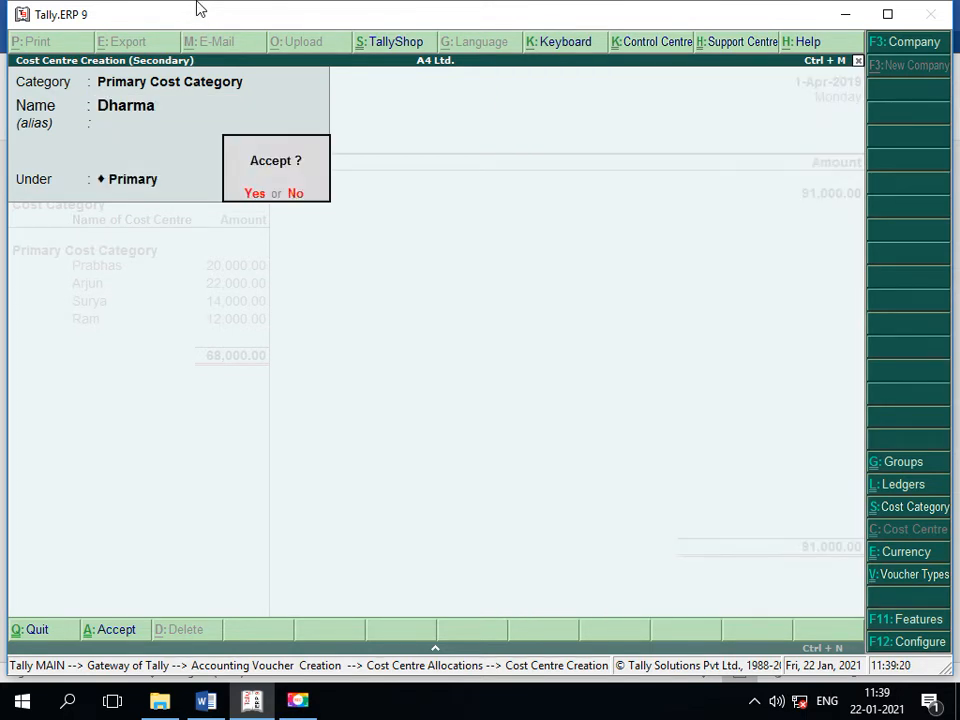
{"action": "key", "text": "Return"}
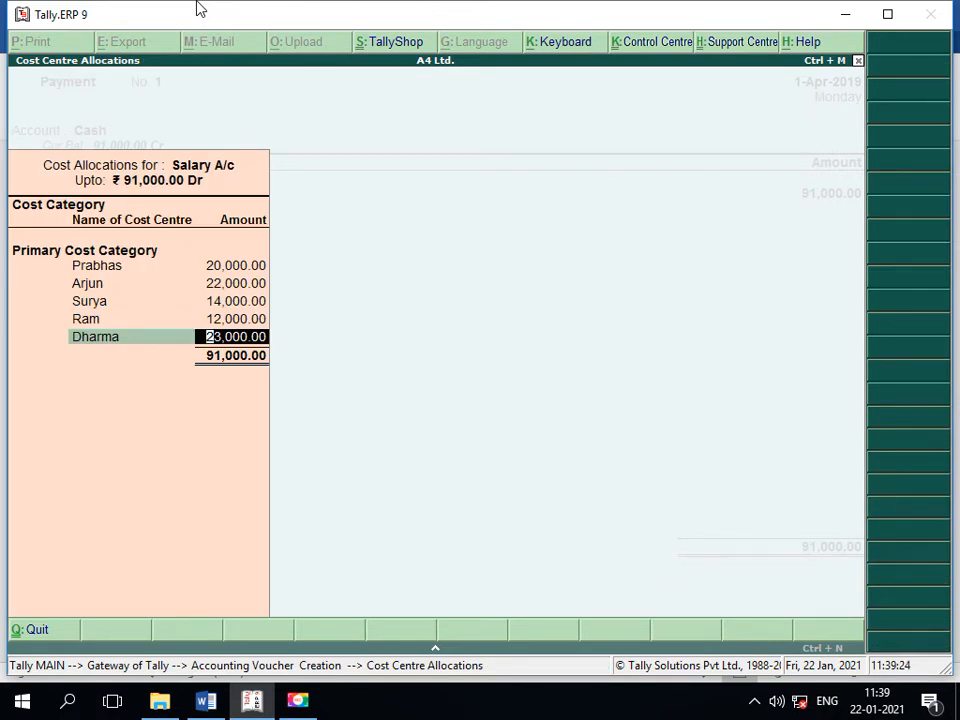
{"action": "type", "text": "13,500"}
{"action": "key", "text": "Return"}
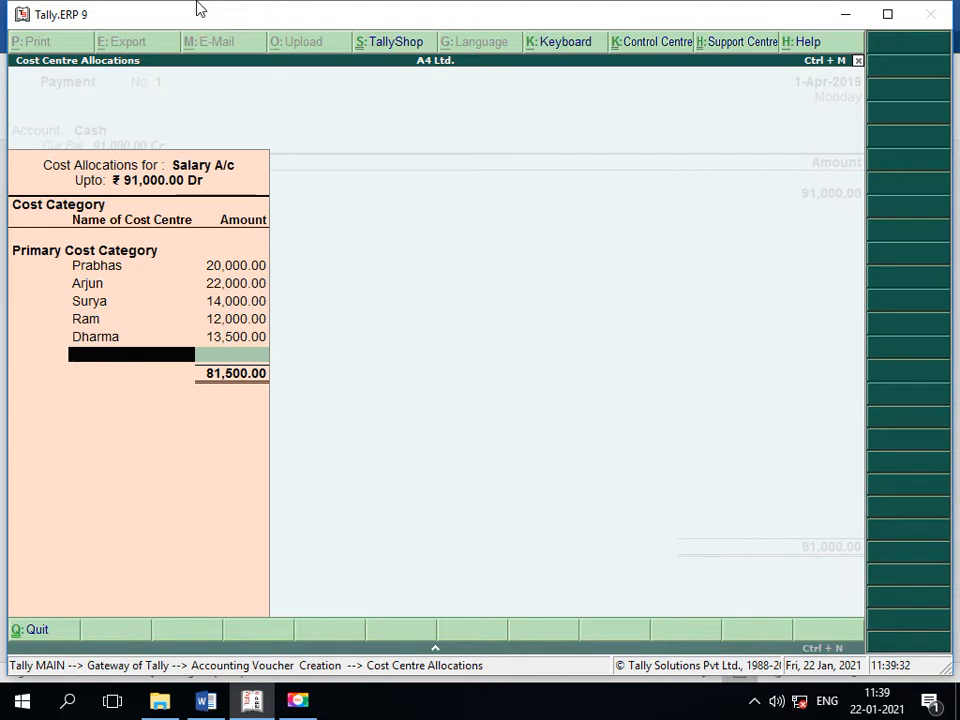
- Create a cost centre with the sixth employee's name, under Primary, and allocate the remaining 9,500 of the salary to it
{"action": "key", "text": "alt+c"}
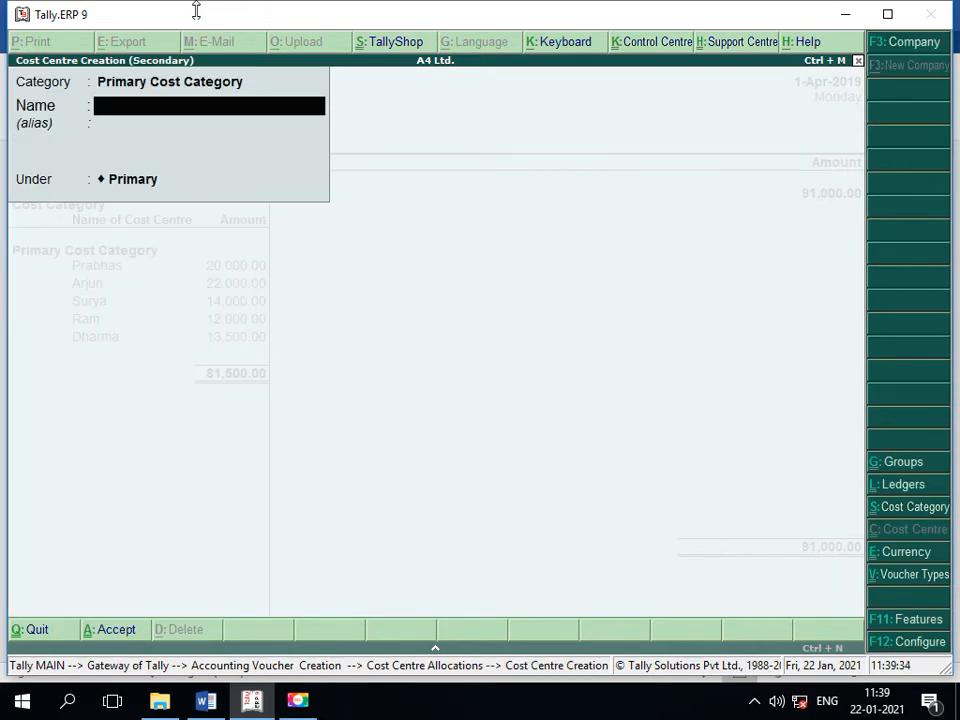
{"action": "type", "text": "Naresh"}
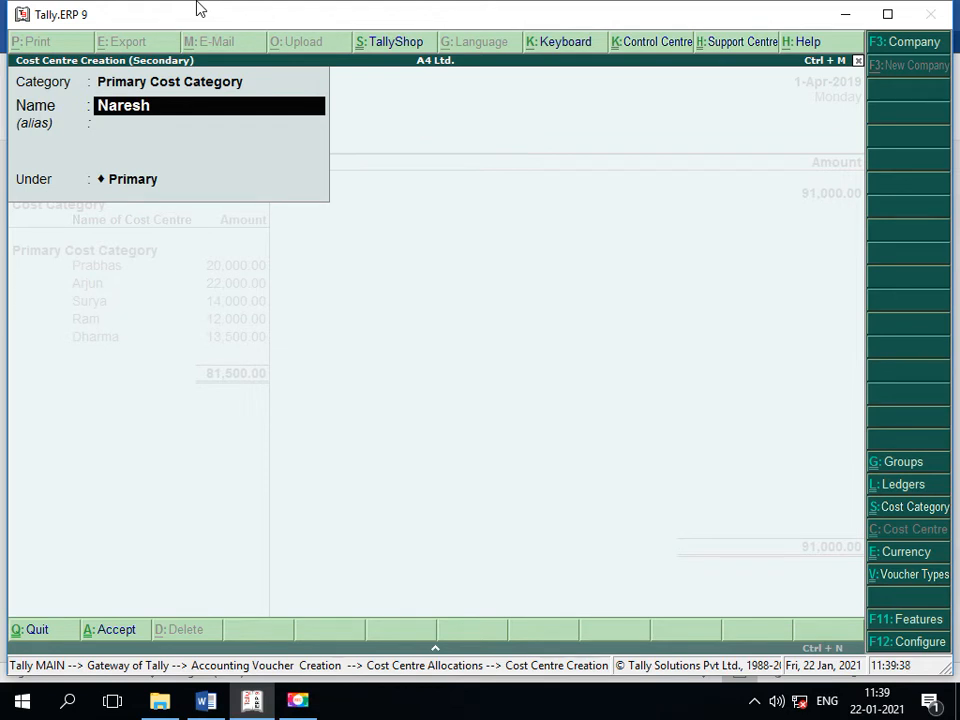
{"action": "key", "text": "Return"}
{"action": "key", "text": "Return"}
{"action": "key", "text": "Return"}
{"action": "key", "text": "Return"}
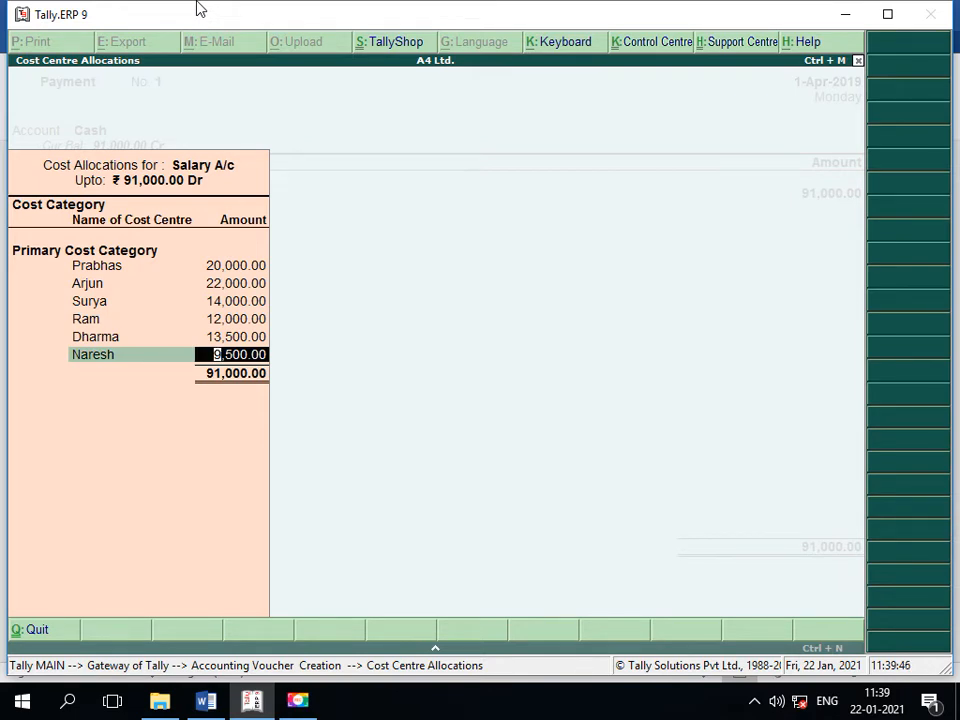
{"action": "key", "text": "Return"}
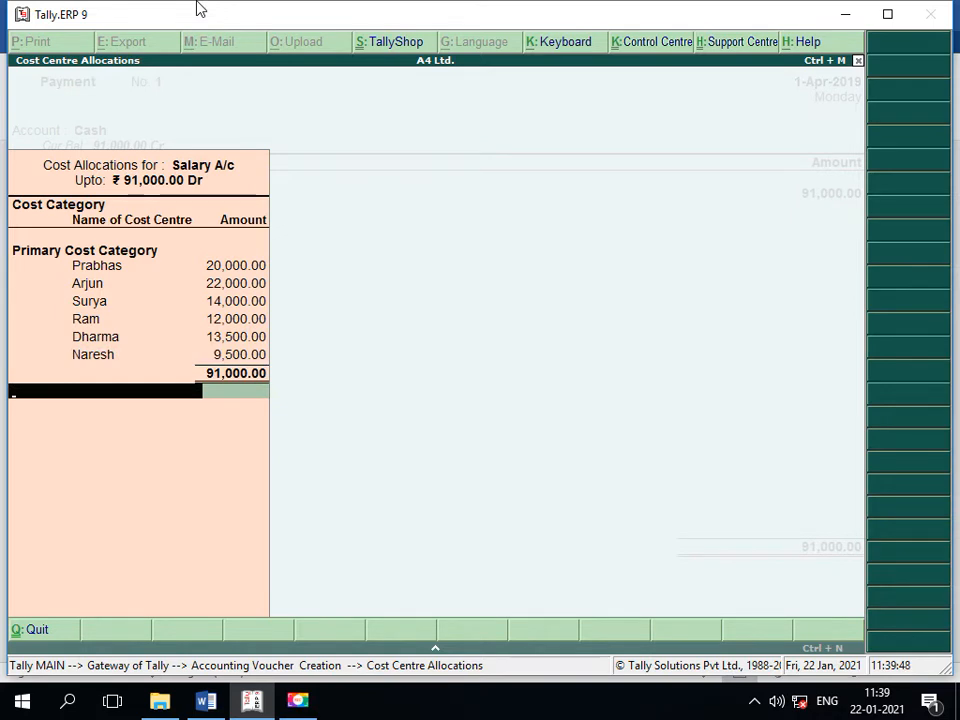
- Finish the cost centre allocations, save the salary payment voucher without a narration, and leave voucher creation
{"action": "key", "text": "Return"}
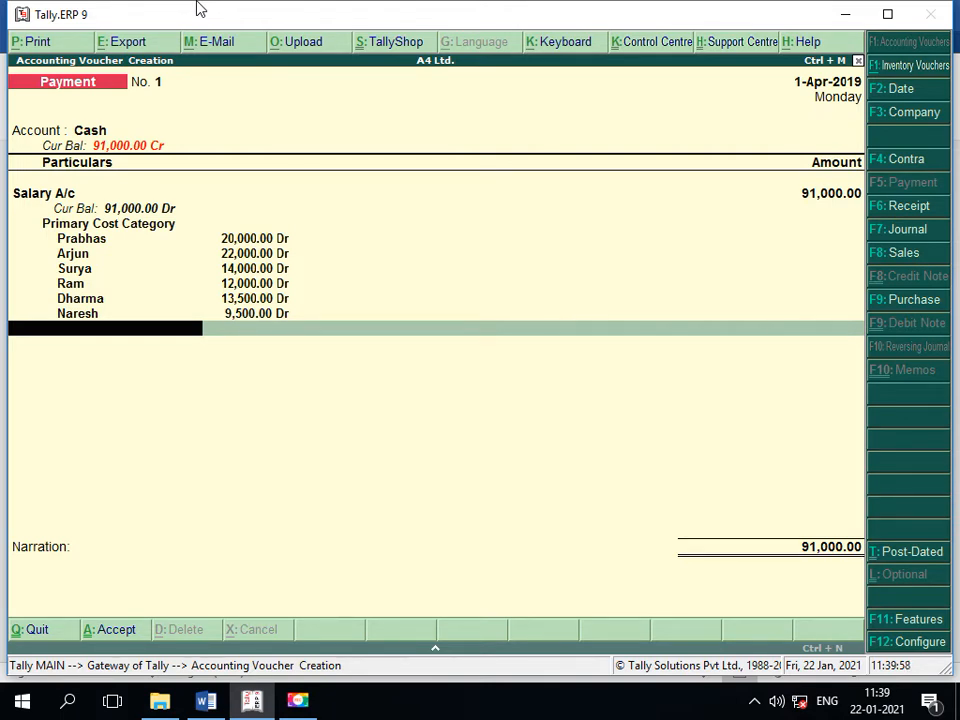
{"action": "key", "text": "Return"}
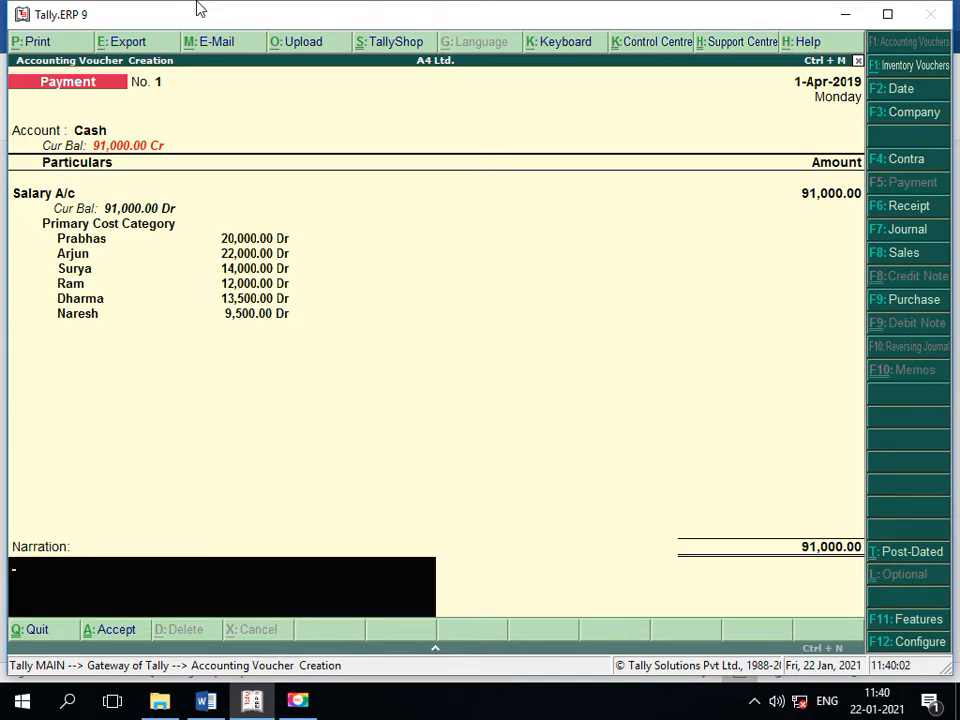
{"action": "key", "text": "Return"}
{"action": "key", "text": "Return"}
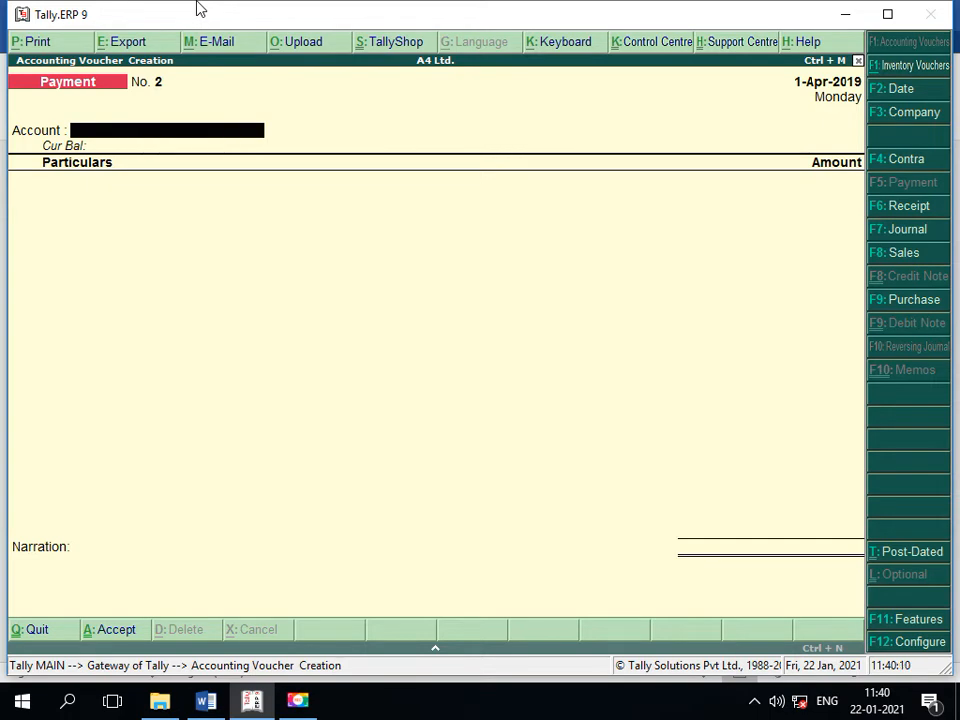
{"action": "key", "text": "Escape"}
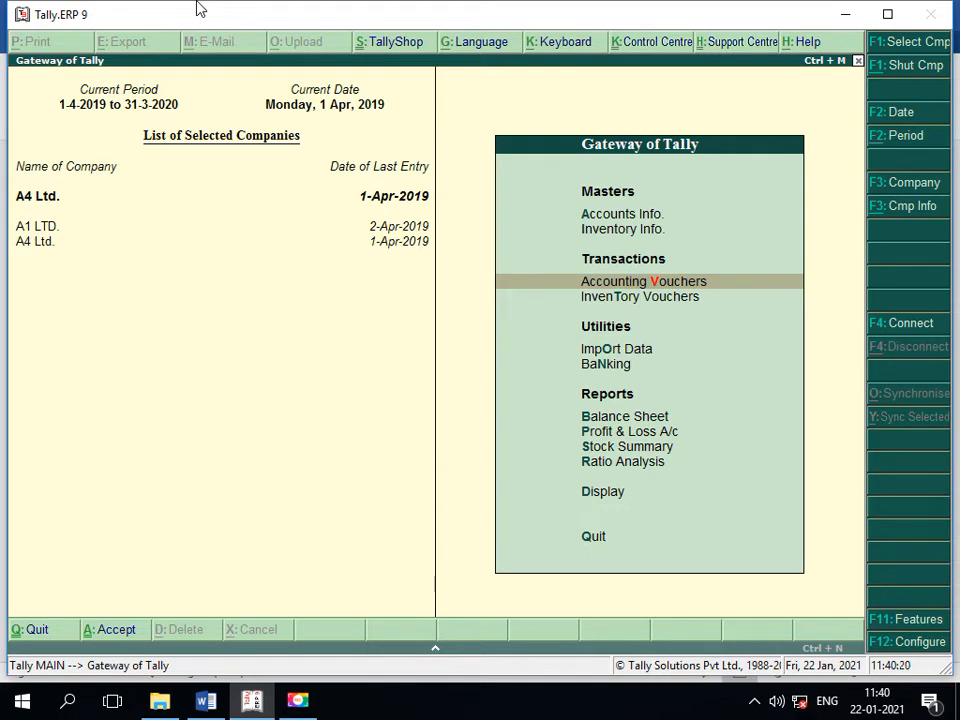
- Display the Day Book and open the Salary A/c payment voucher to check its cost centre allocations
{"action": "key", "text": "Down"}
{"action": "key", "text": "Down"}
{"action": "key", "text": "Down"}
{"action": "key", "text": "Down"}
{"action": "key", "text": "Down"}
{"action": "key", "text": "Down"}
{"action": "key", "text": "Down"}
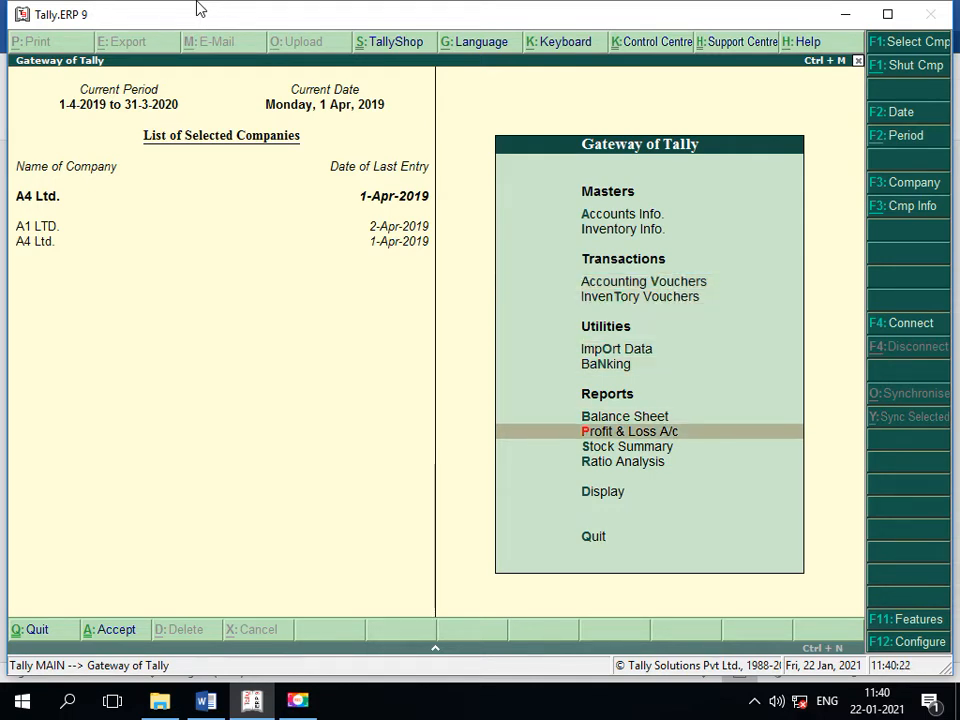
{"action": "key", "text": "Down"}
{"action": "key", "text": "Return"}
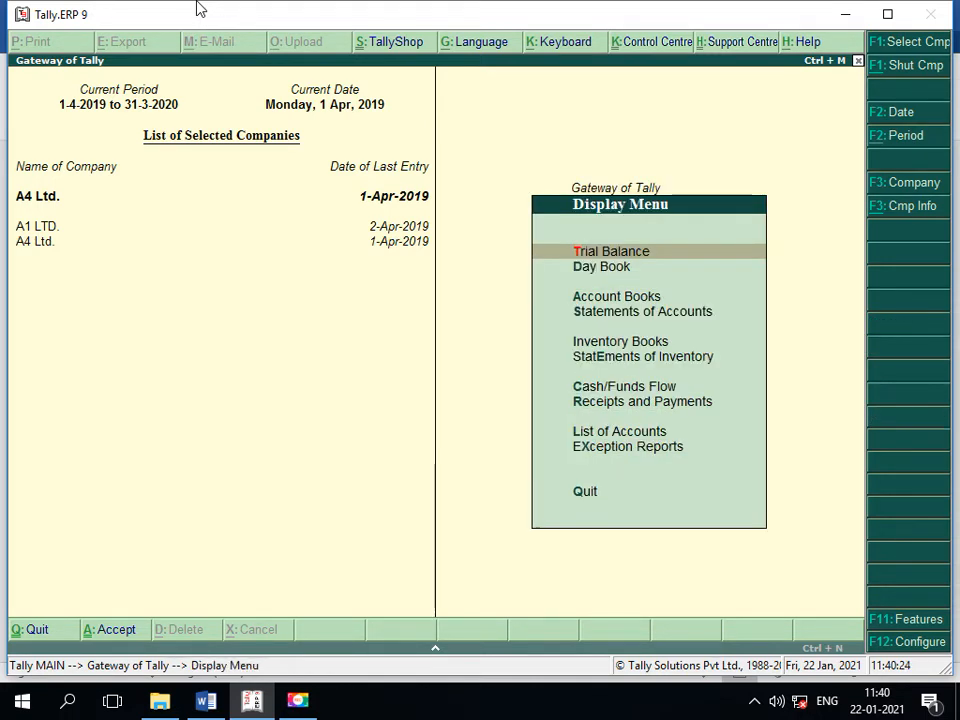
{"action": "key", "text": "Down"}
{"action": "key", "text": "Return"}
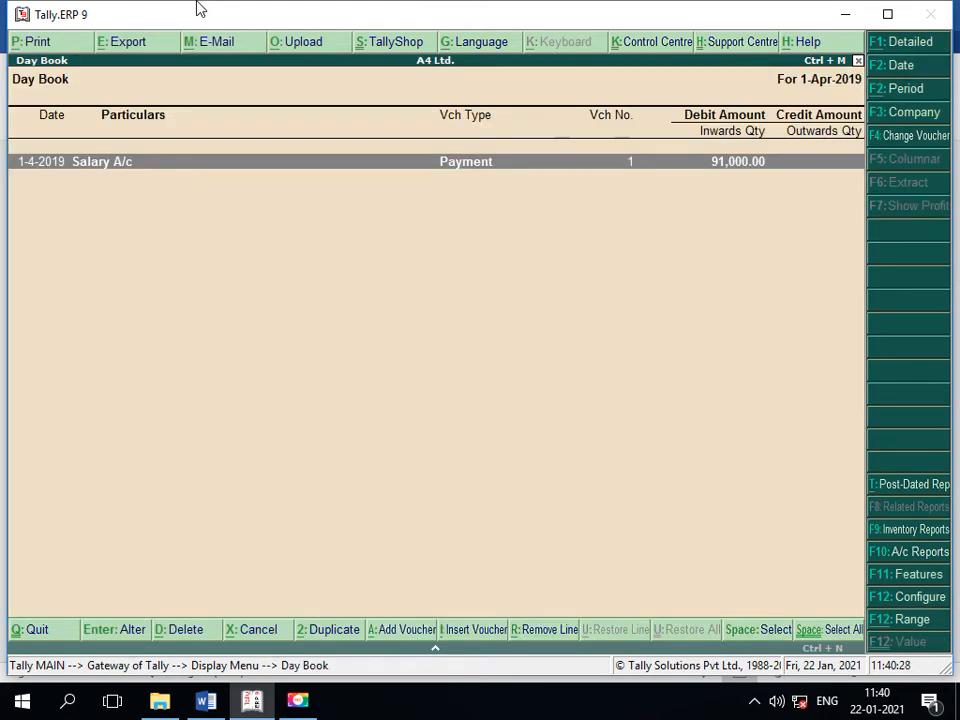
{"action": "key", "text": "Return"}
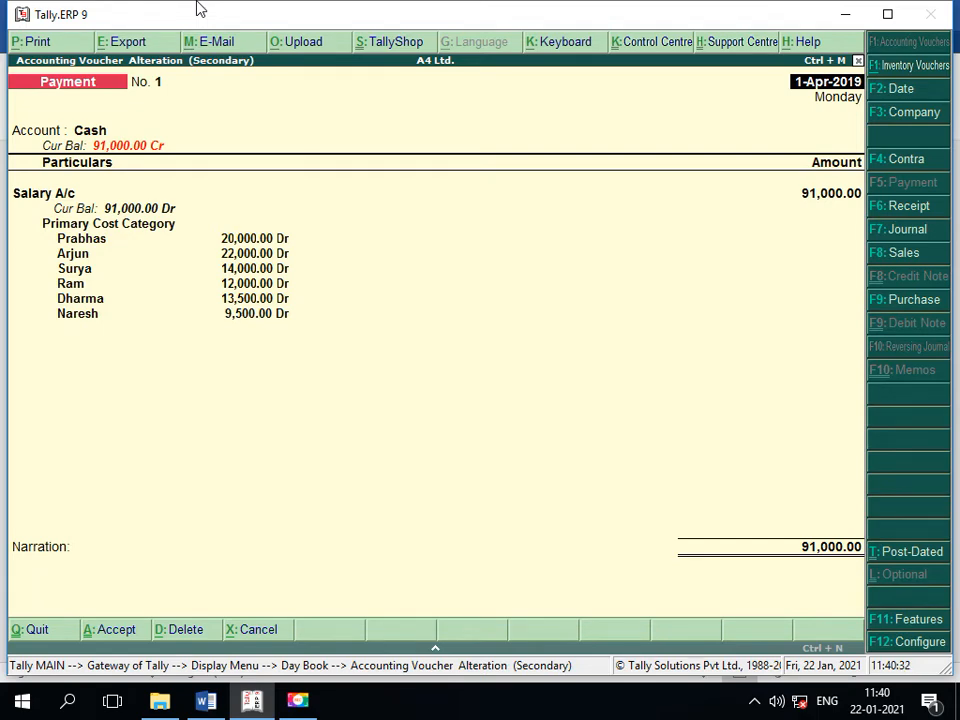
{"action": "key", "text": "Escape"}
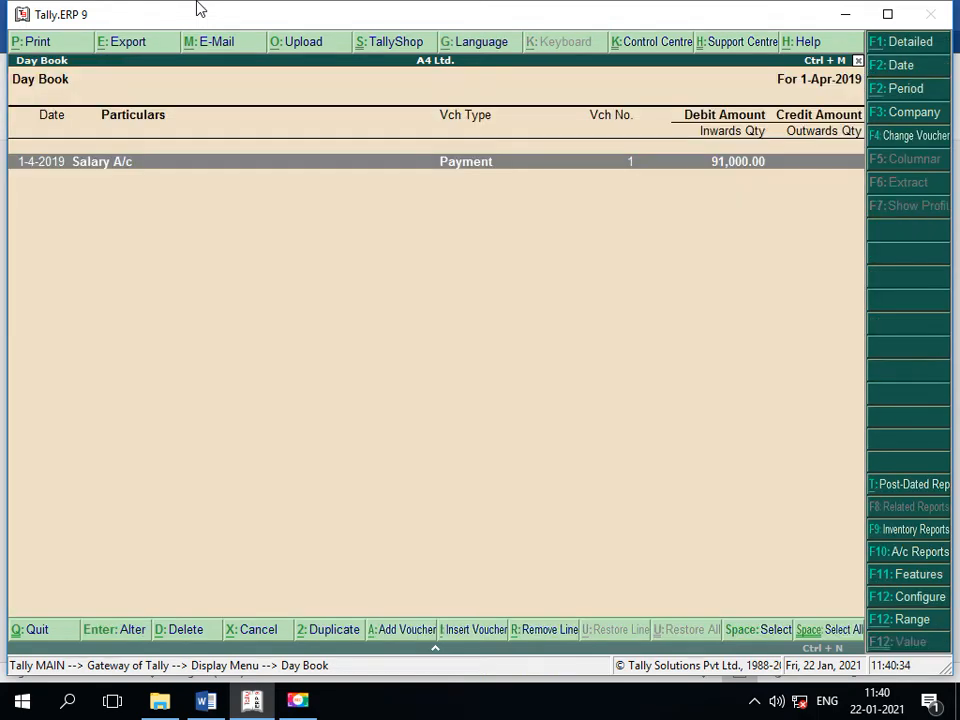
{"action": "key", "text": "Escape"}
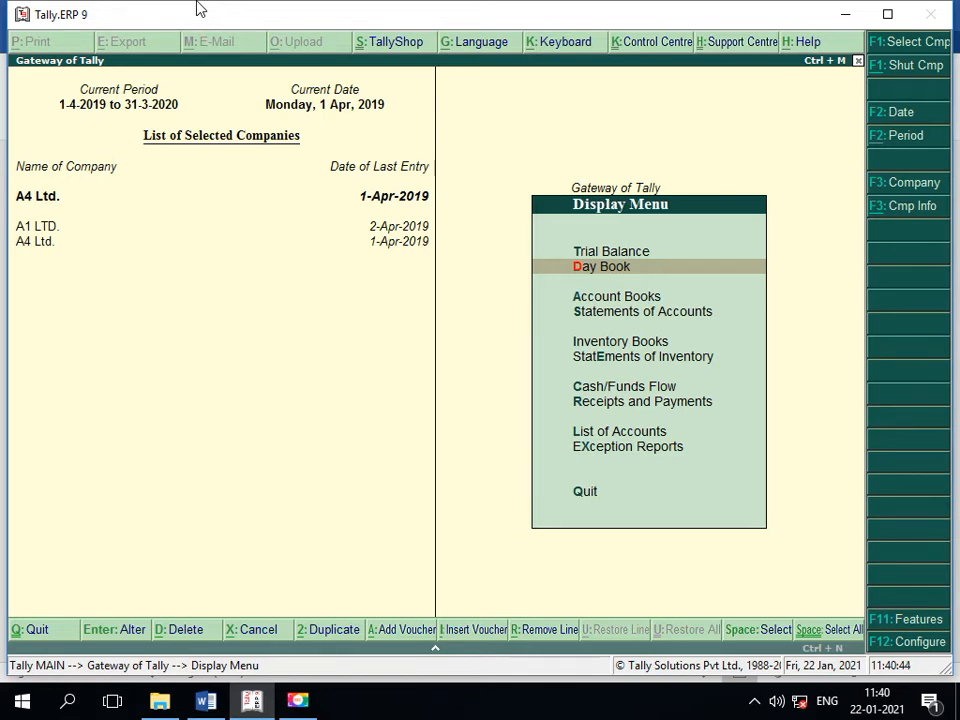
- Display the ledger vouchers of Salary A/c from the account books
{"action": "key", "text": "Down"}
{"action": "key", "text": "Return"}
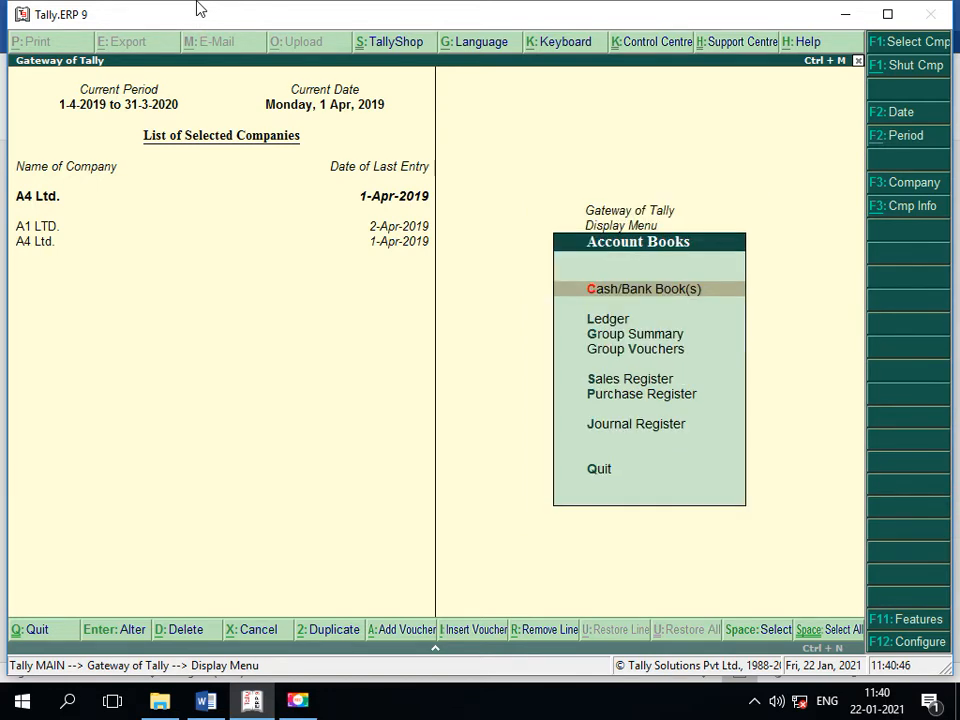
{"action": "key", "text": "Down"}
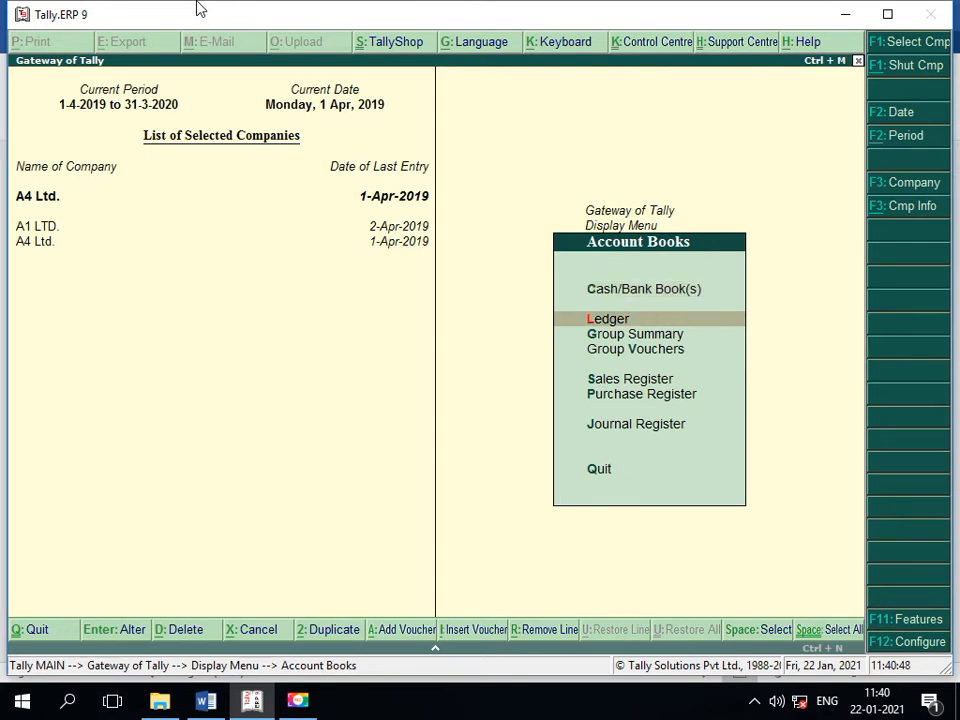
{"action": "key", "text": "Return"}
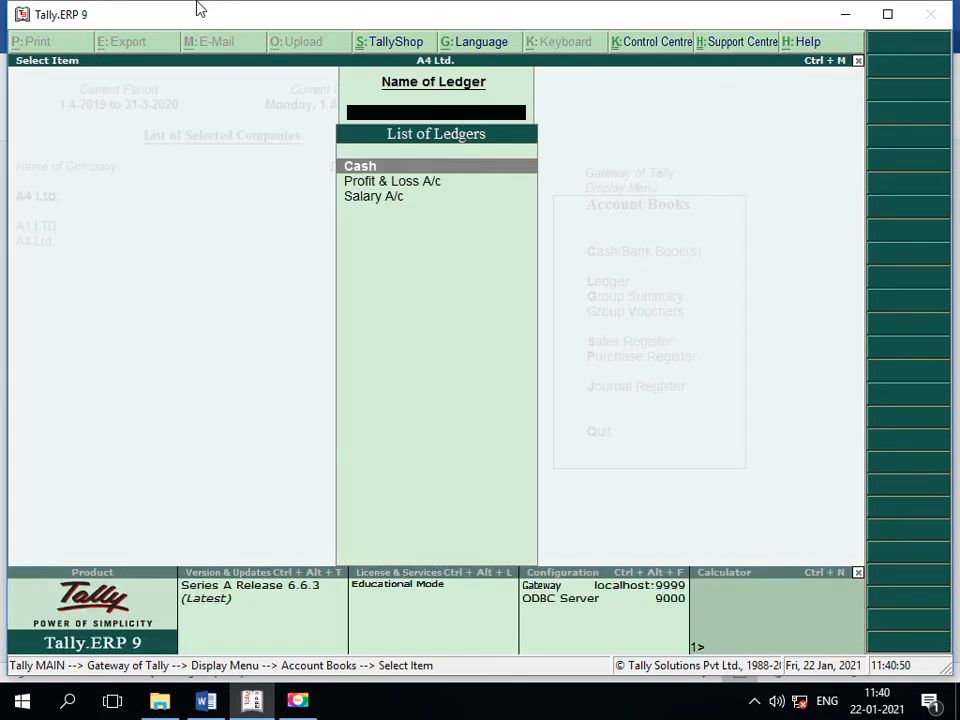
{"action": "key", "text": "Down"}
{"action": "key", "text": "Down"}
{"action": "key", "text": "Return"}
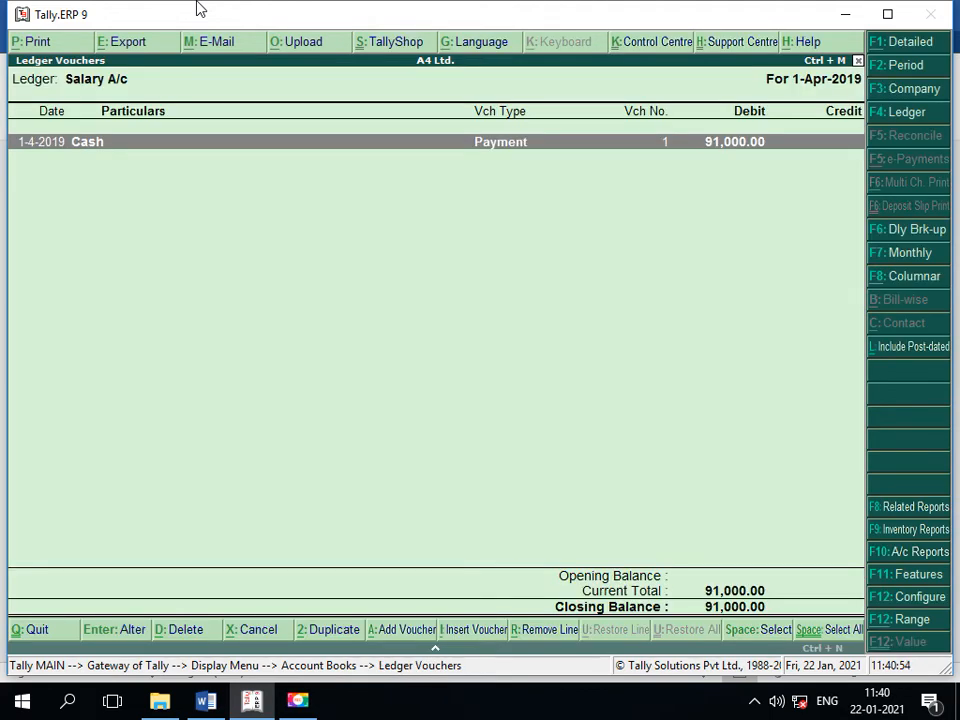
- Review the cash payment's employee allocations from the Salary A/c ledger, and return to the Gateway of Tally
{"action": "key", "text": "Return"}
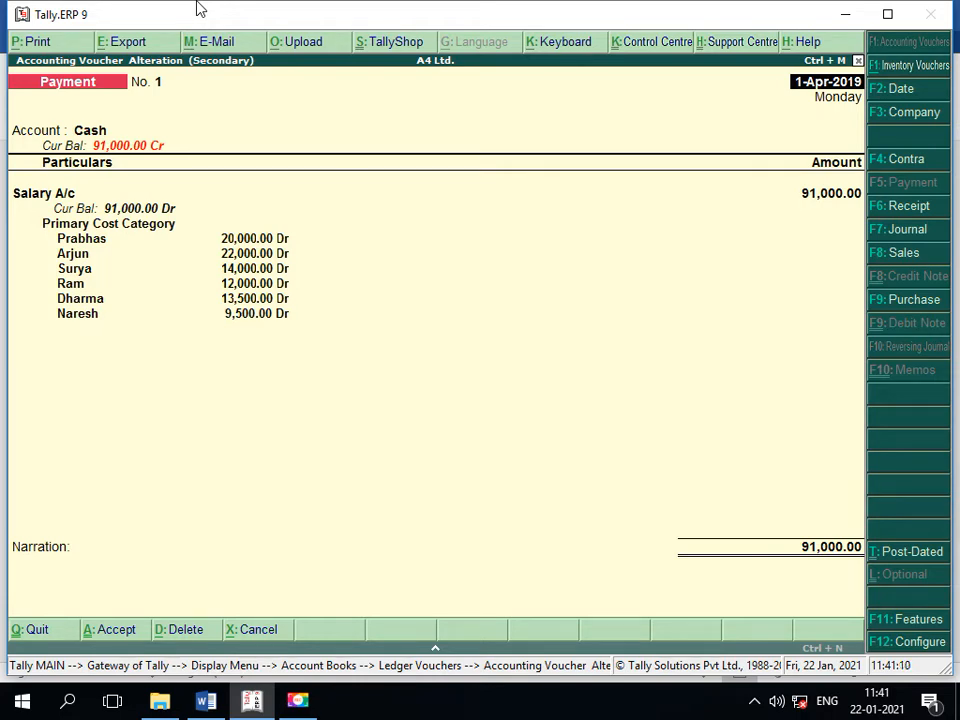
{"action": "key", "text": "Escape"}
{"action": "key", "text": "Escape"}
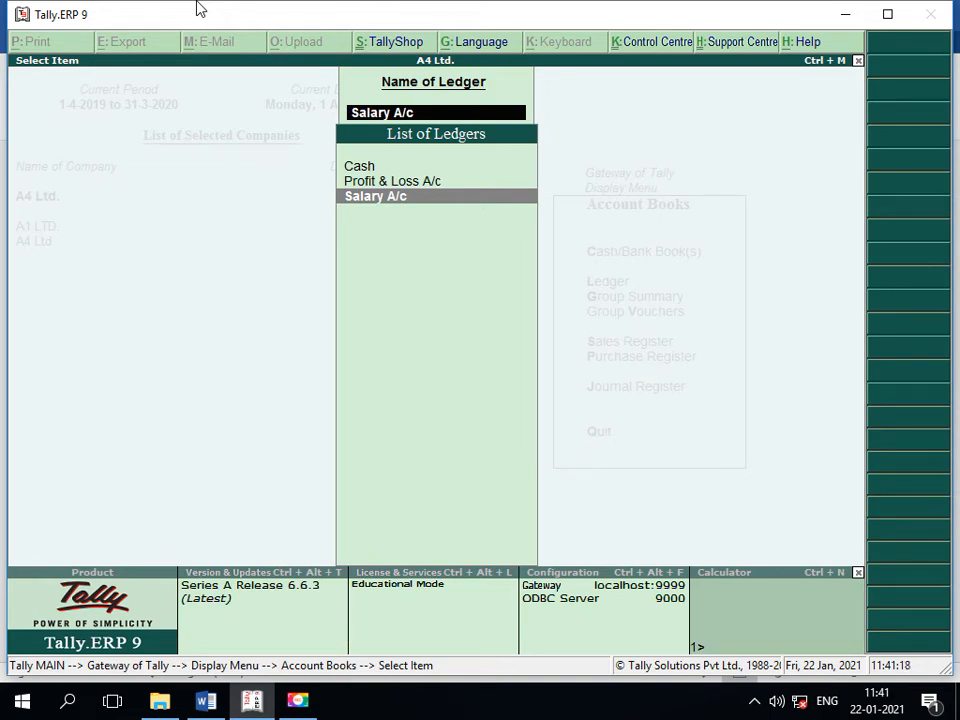
{"action": "key", "text": "Escape"}
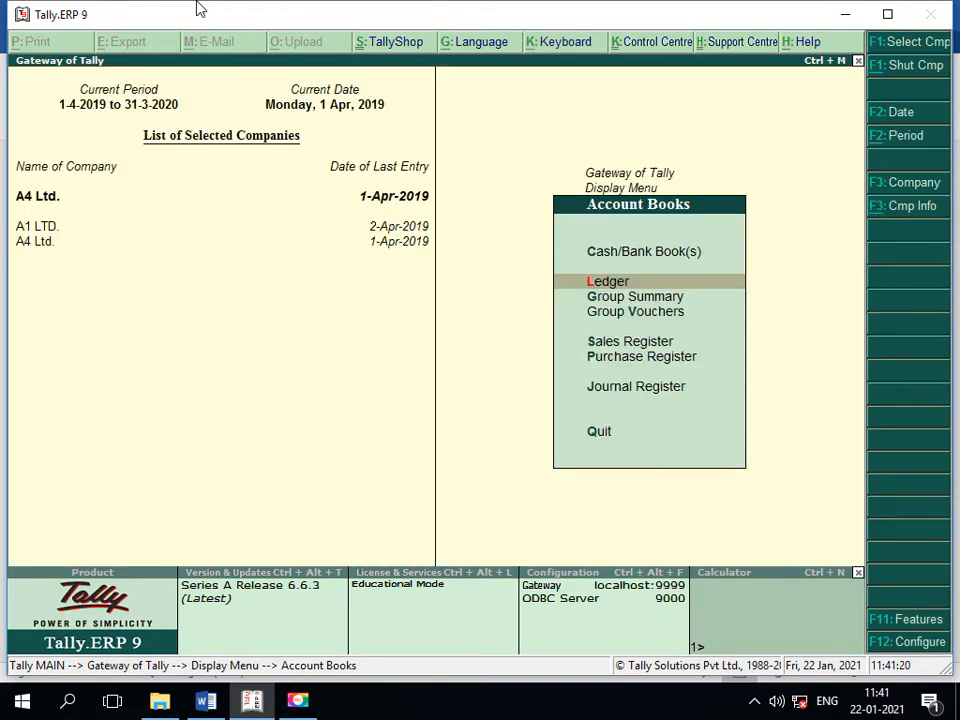
{"action": "key", "text": "Escape"}
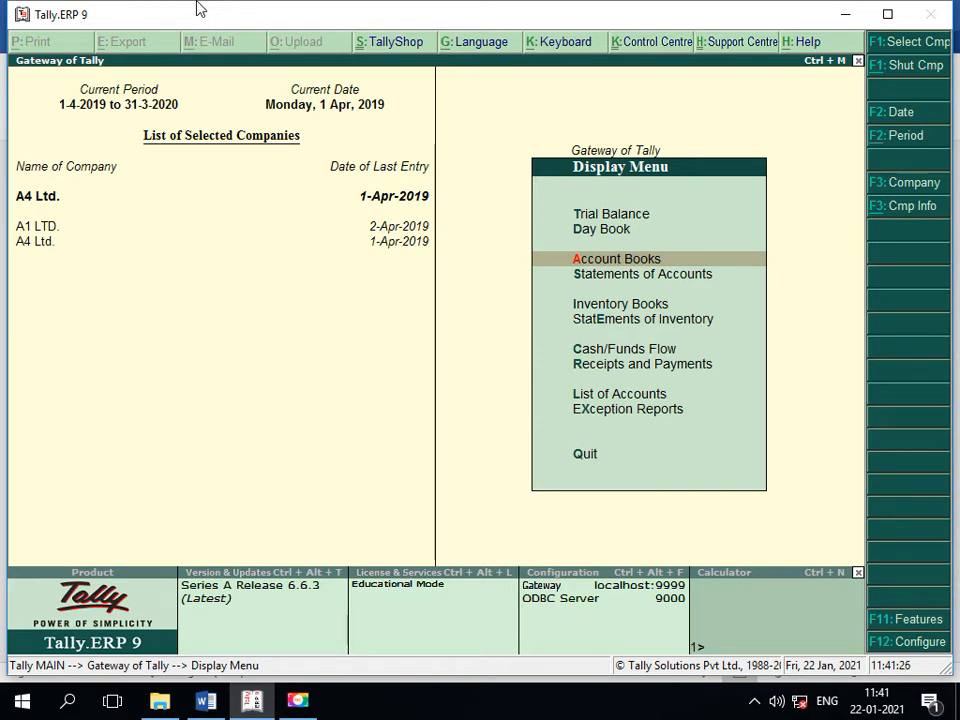
{"action": "key", "text": "Escape"}
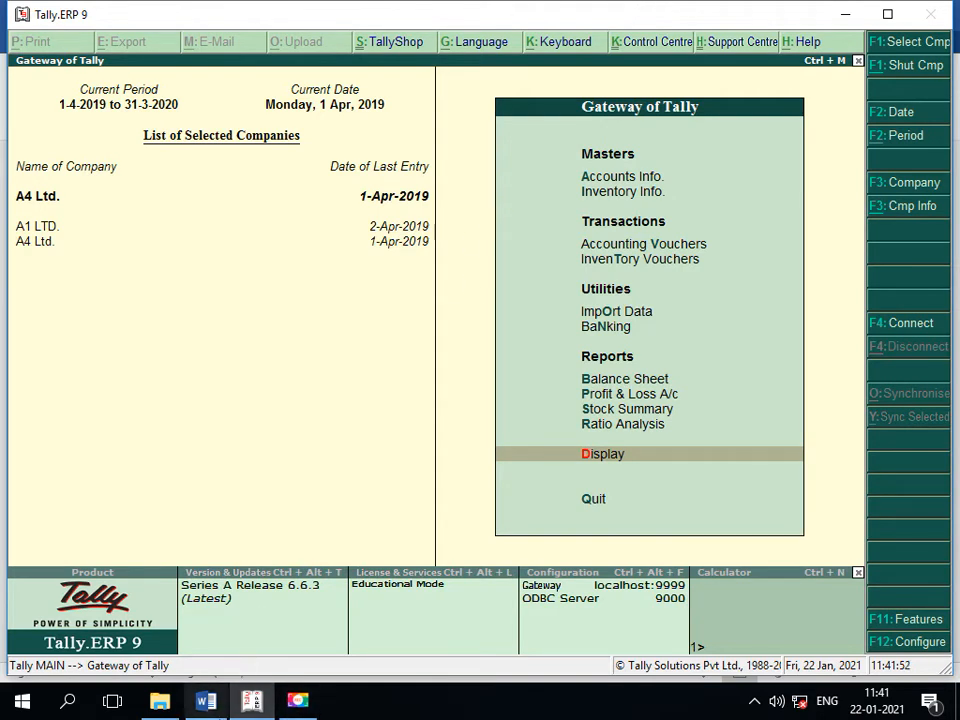
- Switch to the TALLY PRACTICE EXAMPLES document in Word and delete the blank lines above Q.5 on page 5
{"action": "mouse_move", "coordinate": [212, 716]}
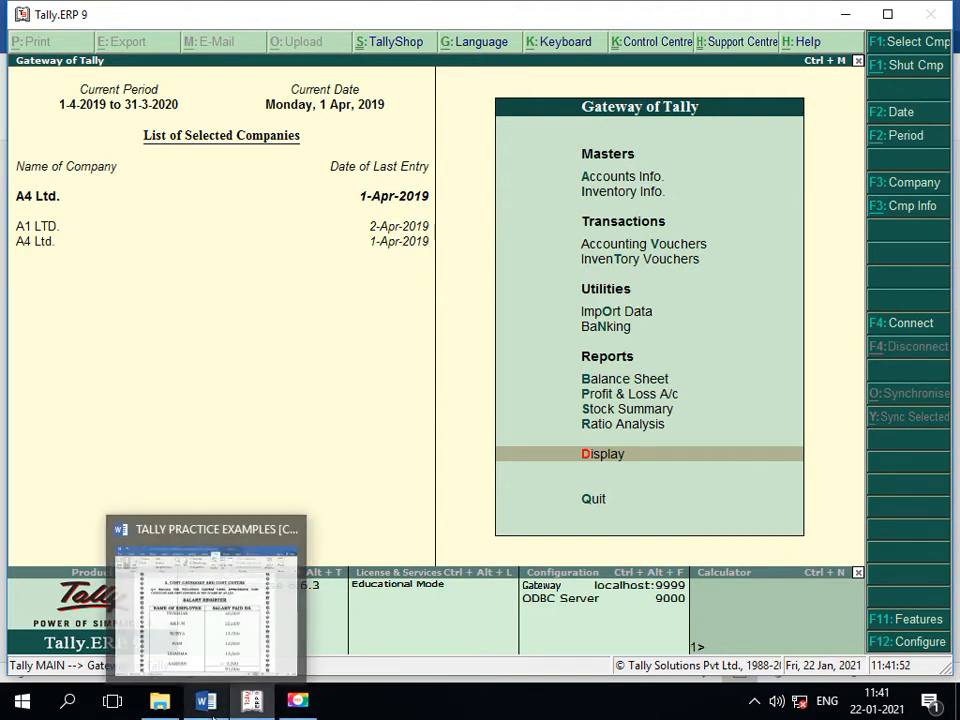
{"action": "left_click", "coordinate": [201, 615]}
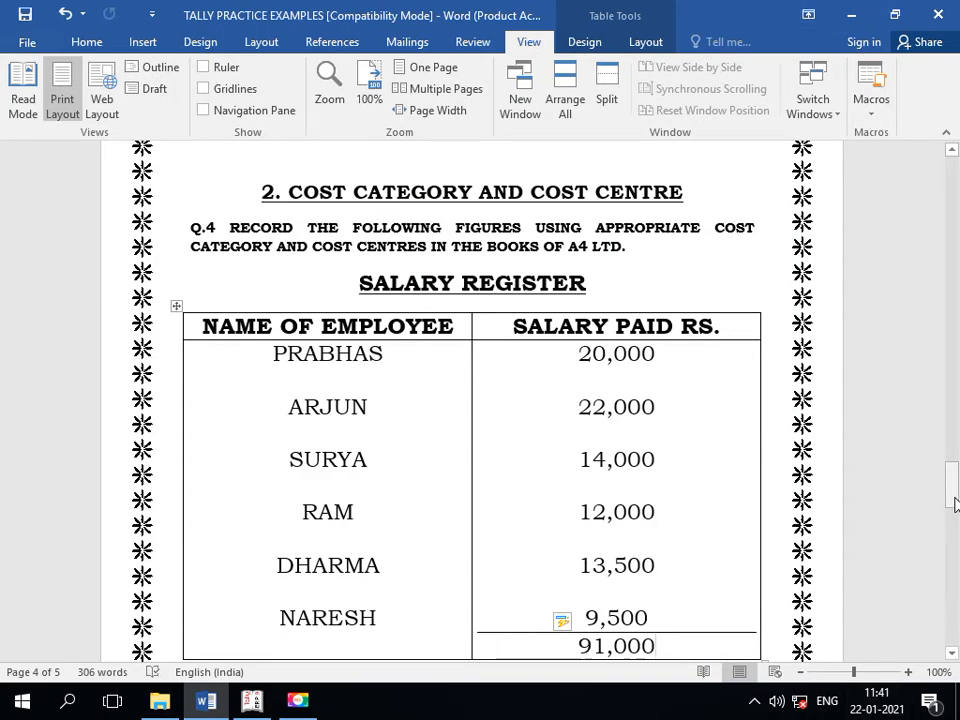
{"action": "left_click_drag", "start_coordinate": [954, 504], "coordinate": [956, 572]}
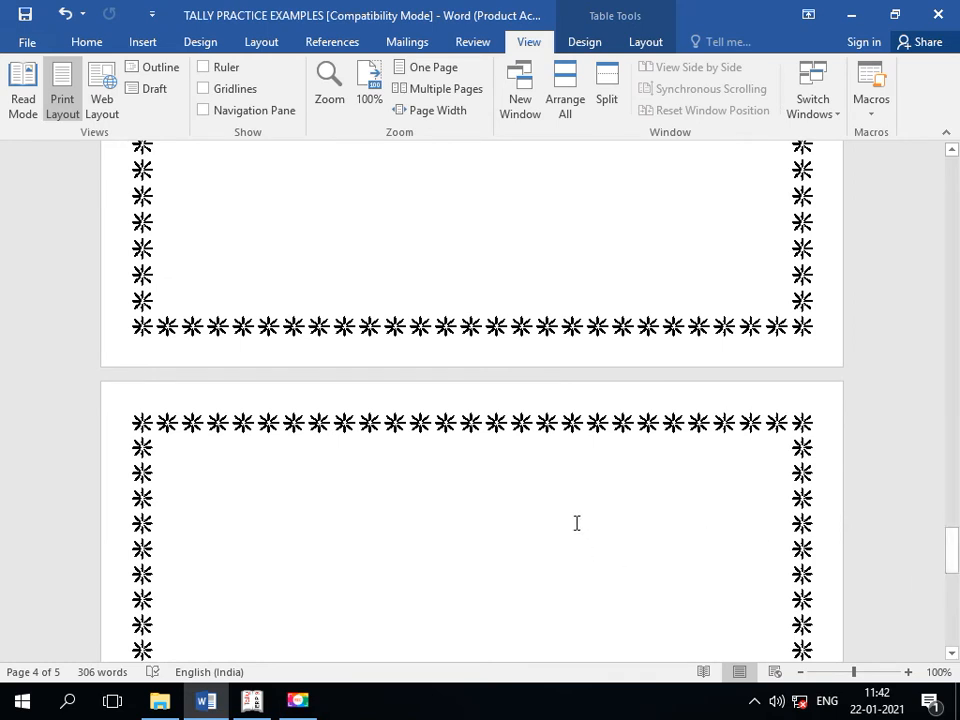
{"action": "left_click", "coordinate": [575, 486]}
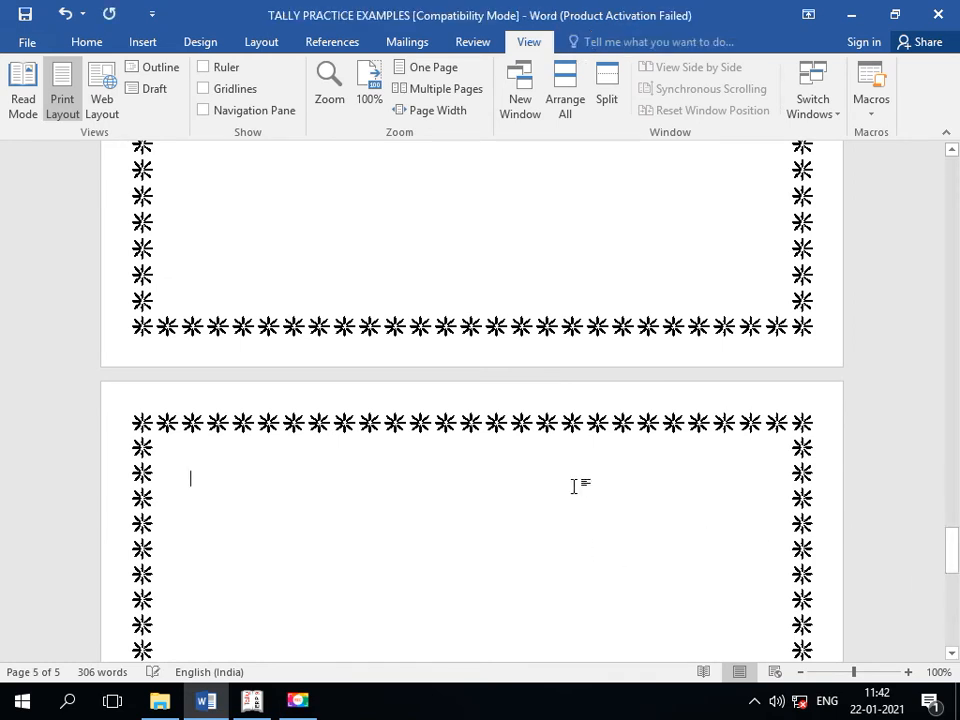
{"action": "key", "text": "Delete"}
{"action": "key", "text": "Delete"}
{"action": "key", "text": "Delete"}
{"action": "key", "text": "Delete"}
{"action": "key", "text": "Delete"}
{"action": "key", "text": "Delete"}
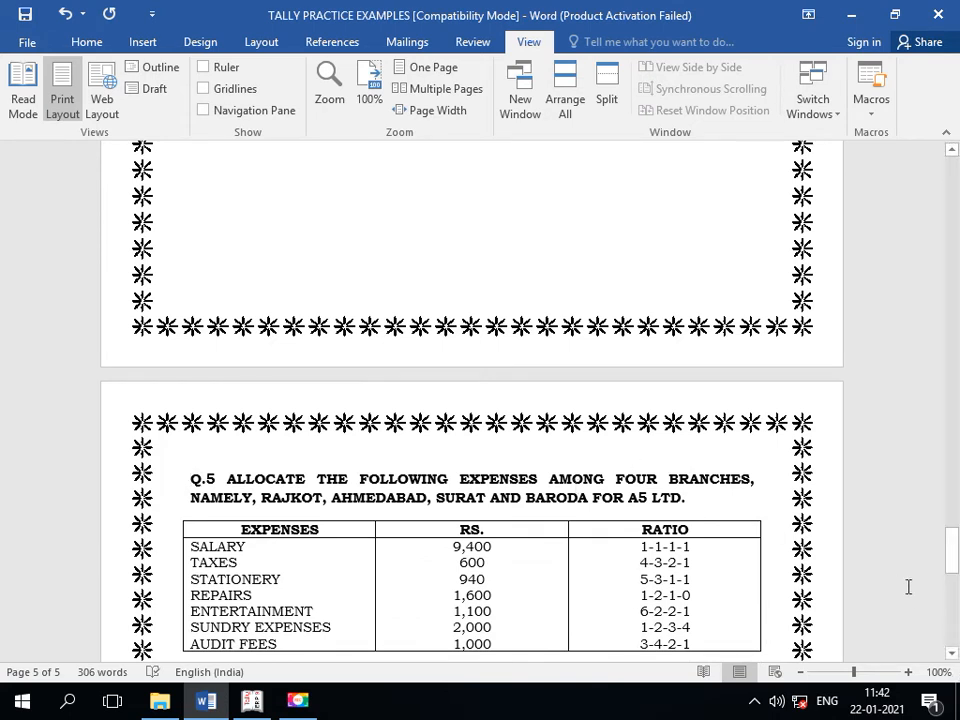
- Insert a run of blank lines between the Q.5 expenses table and the Q.6 heading
{"action": "left_click_drag", "start_coordinate": [953, 560], "coordinate": [953, 563]}
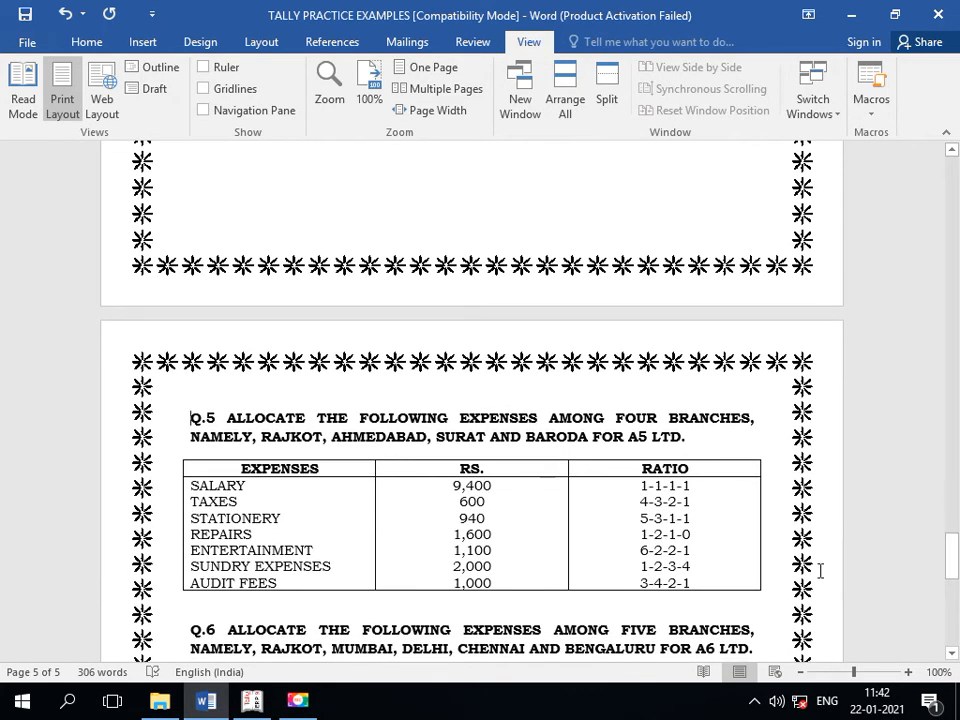
{"action": "key", "text": "Return"}
{"action": "key", "text": "Return"}
{"action": "key", "text": "Return"}
{"action": "key", "text": "Return"}
{"action": "key", "text": "Return"}
{"action": "key", "text": "Return"}
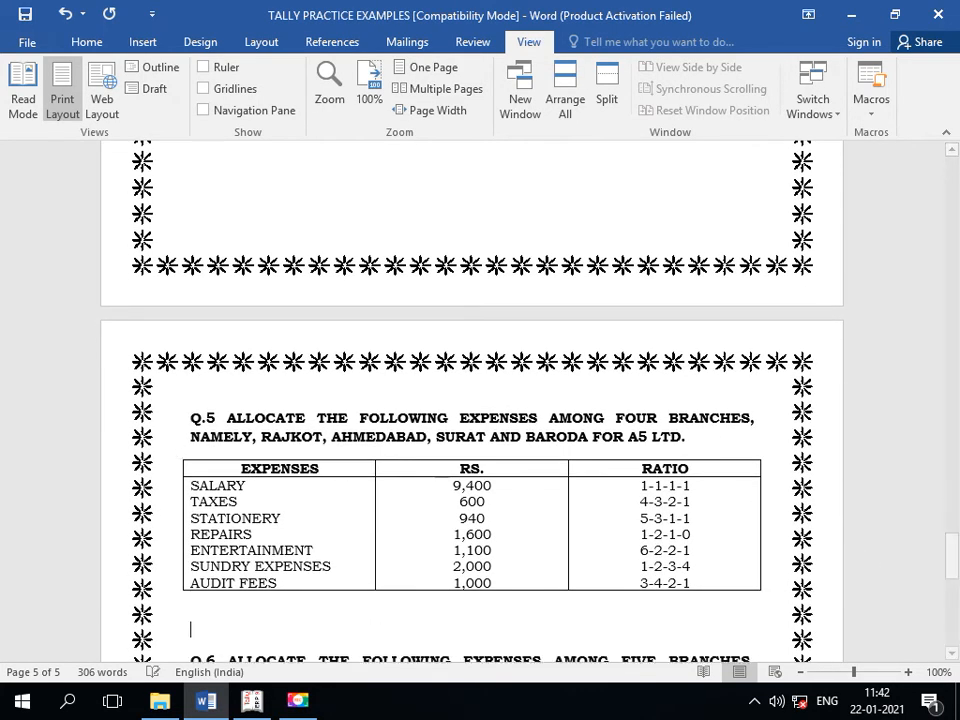
{"action": "key", "text": "Return"}
{"action": "key", "text": "Return"}
{"action": "key", "text": "Return"}
{"action": "key", "text": "Return"}
{"action": "key", "text": "Return"}
{"action": "key", "text": "Return"}
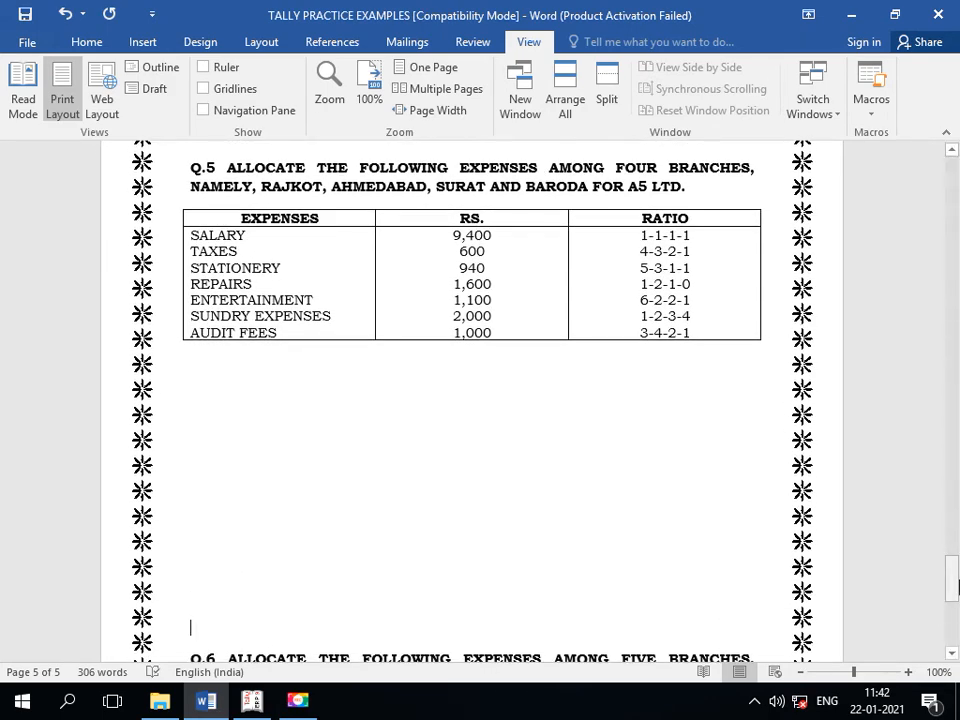
- Make all the text in the Q.5 expenses table bold
{"action": "left_click_drag", "start_coordinate": [953, 594], "coordinate": [953, 586]}
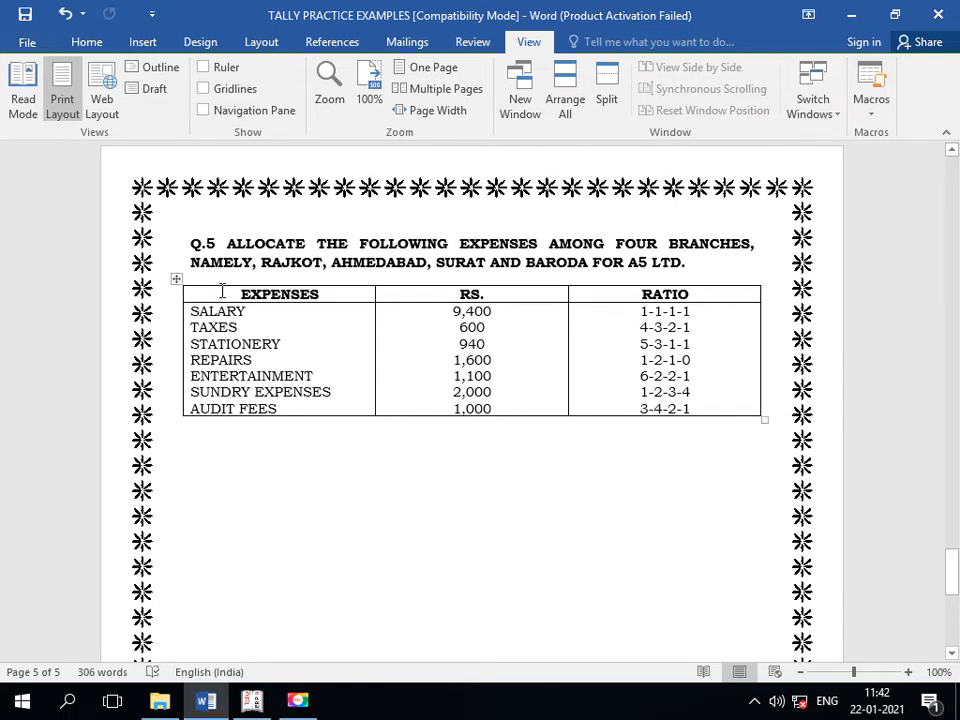
{"action": "left_click_drag", "start_coordinate": [222, 291], "coordinate": [698, 387]}
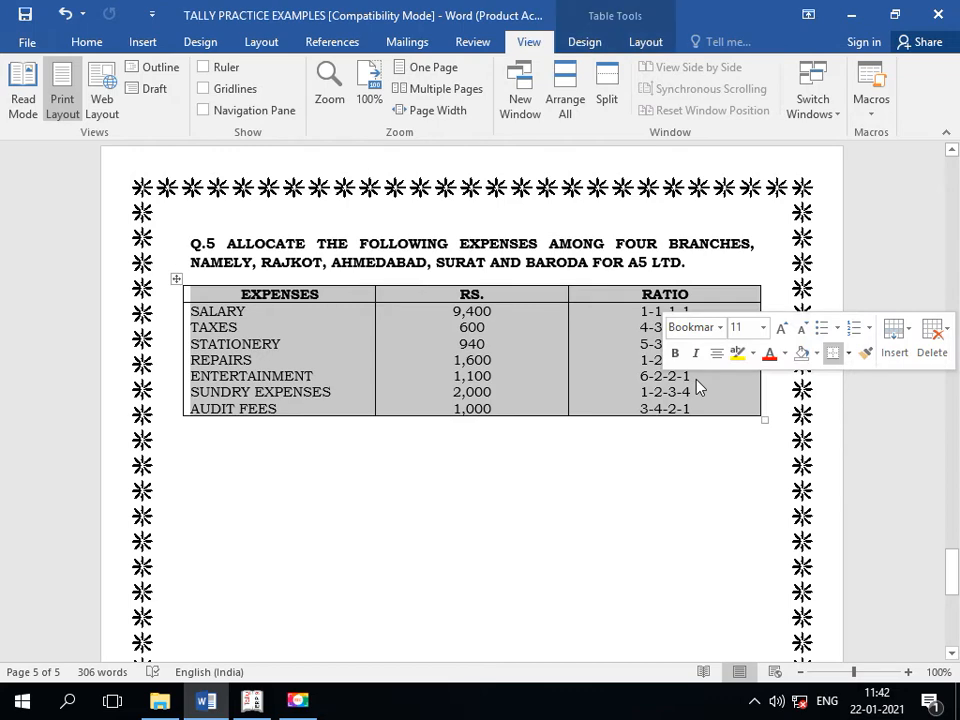
{"action": "left_click", "coordinate": [88, 40]}
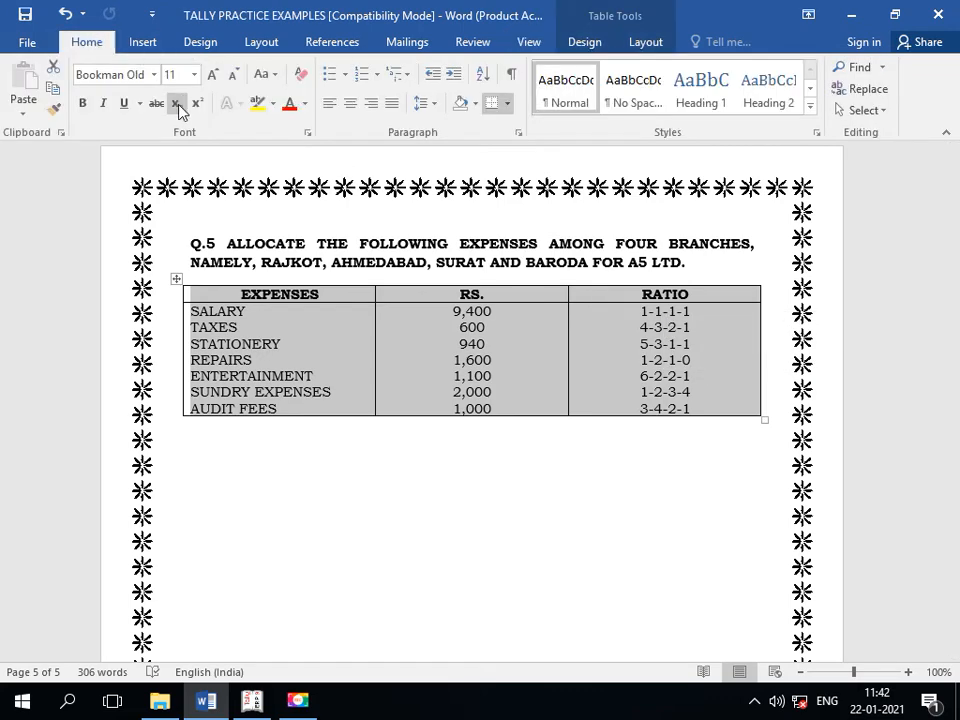
{"action": "left_click", "coordinate": [83, 105]}
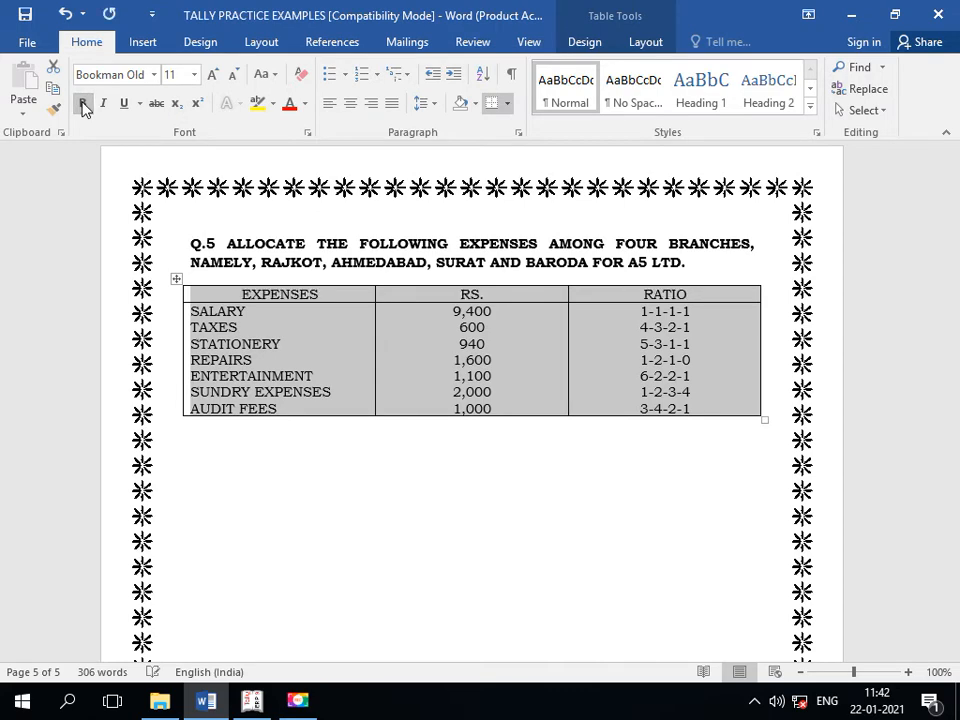
{"action": "left_click", "coordinate": [83, 105]}
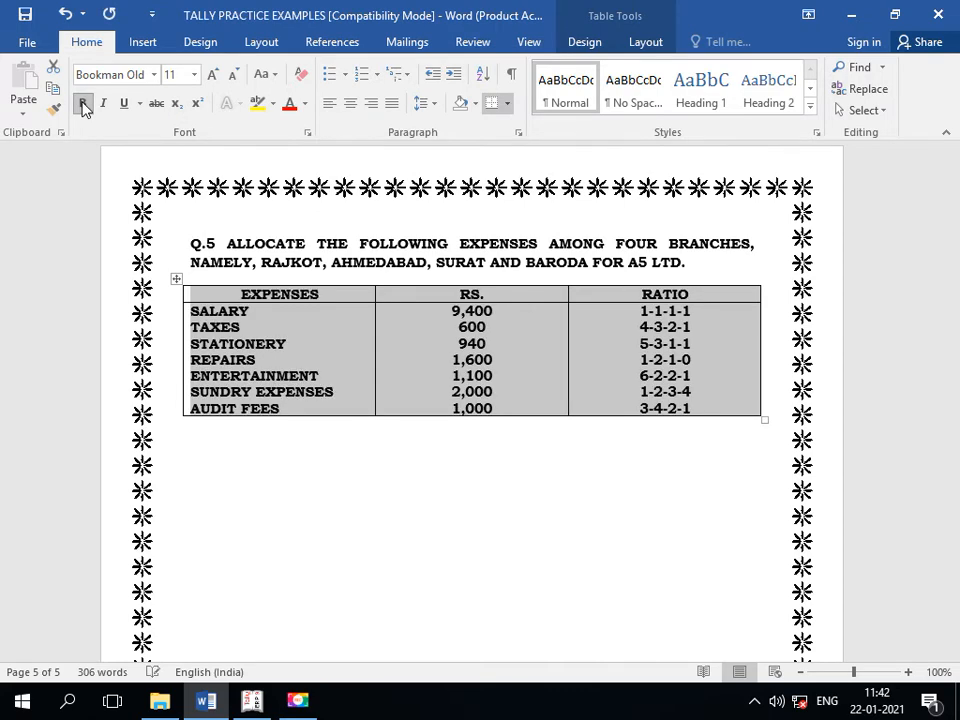
- Increase the font size of the Q.5 expenses table to 20
{"action": "left_click", "coordinate": [213, 75]}
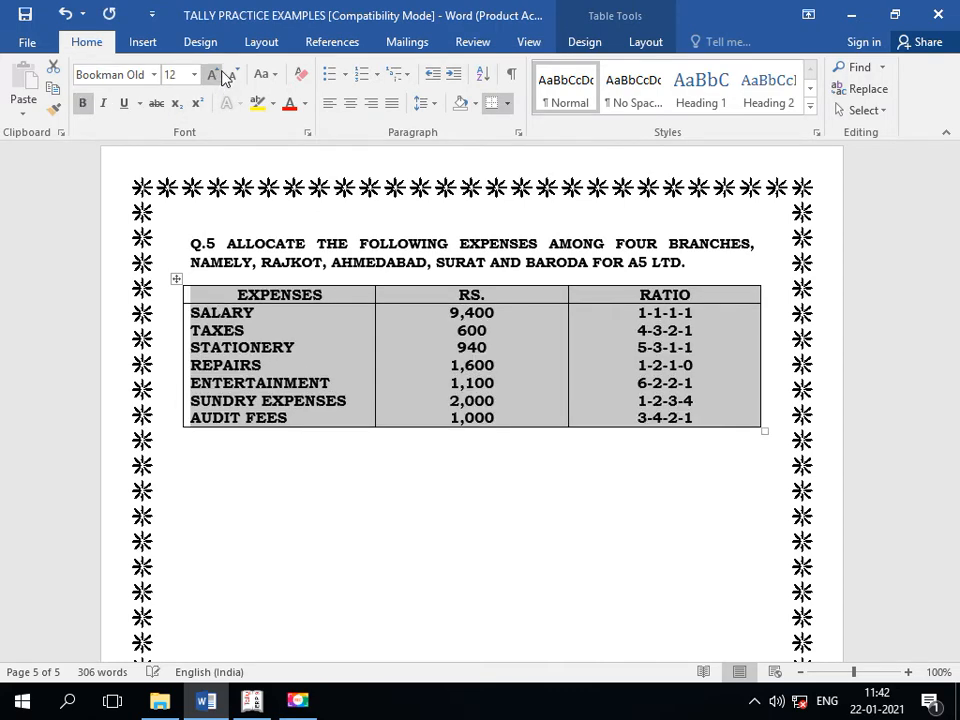
{"action": "left_click", "coordinate": [213, 75]}
{"action": "left_click", "coordinate": [213, 75]}
{"action": "left_click", "coordinate": [213, 75]}
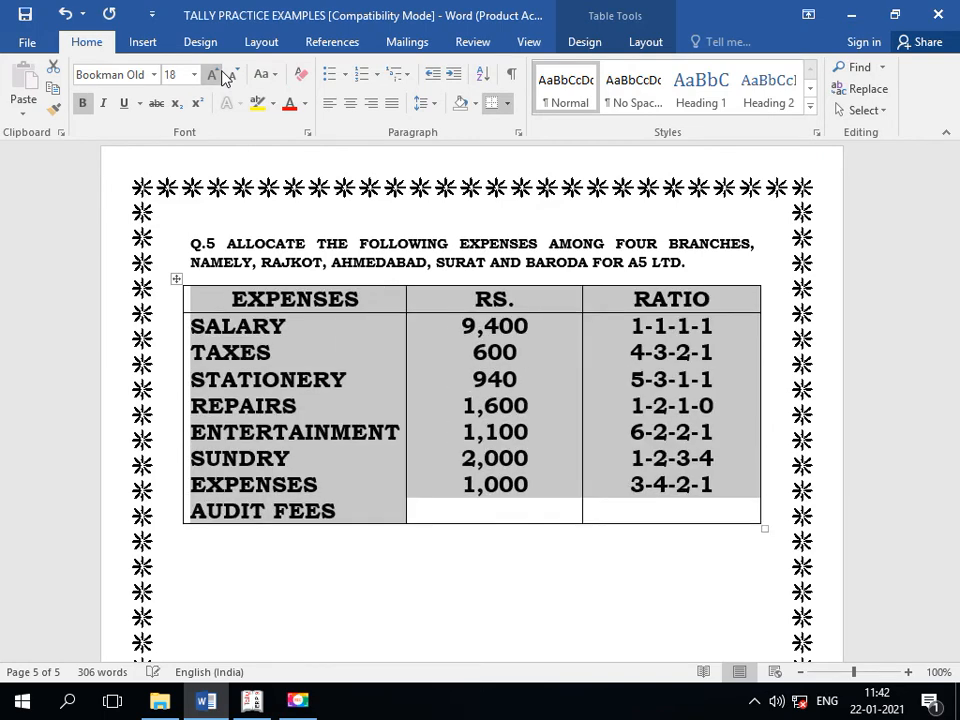
{"action": "left_click", "coordinate": [213, 75]}
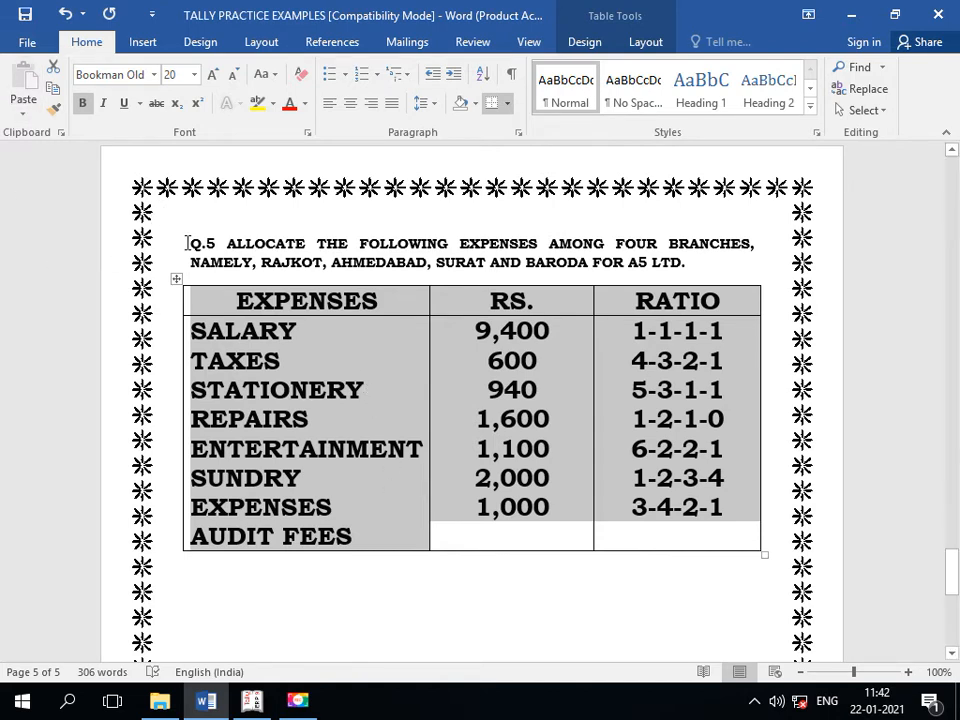
- Increase the font size of the Q.5 question text above the expenses table to 16
{"action": "left_click_drag", "start_coordinate": [189, 243], "coordinate": [748, 272]}
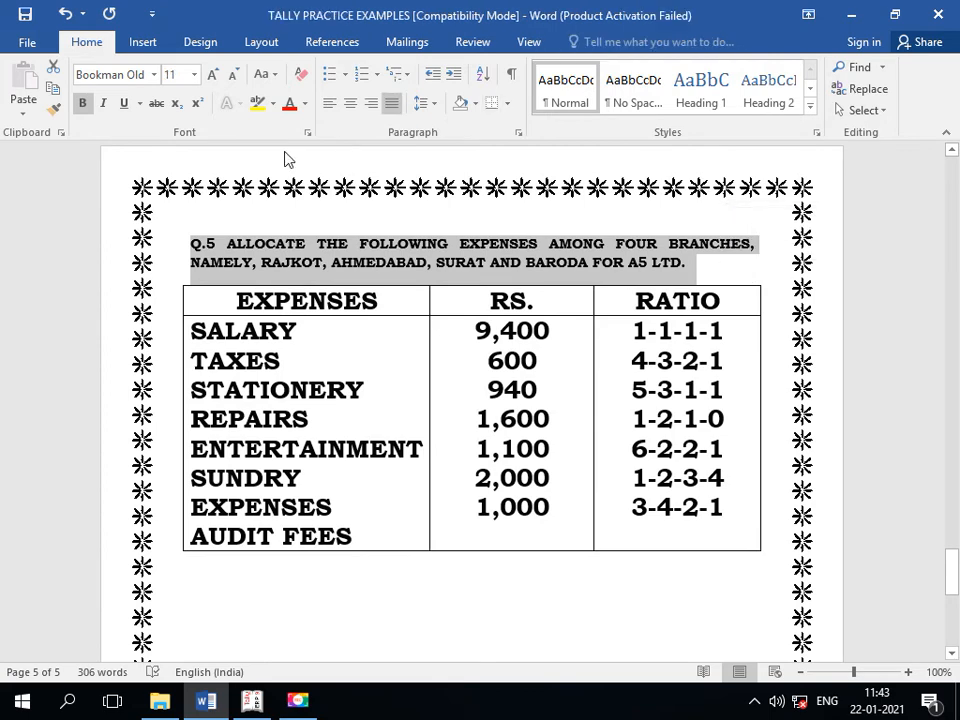
{"action": "left_click", "coordinate": [213, 75]}
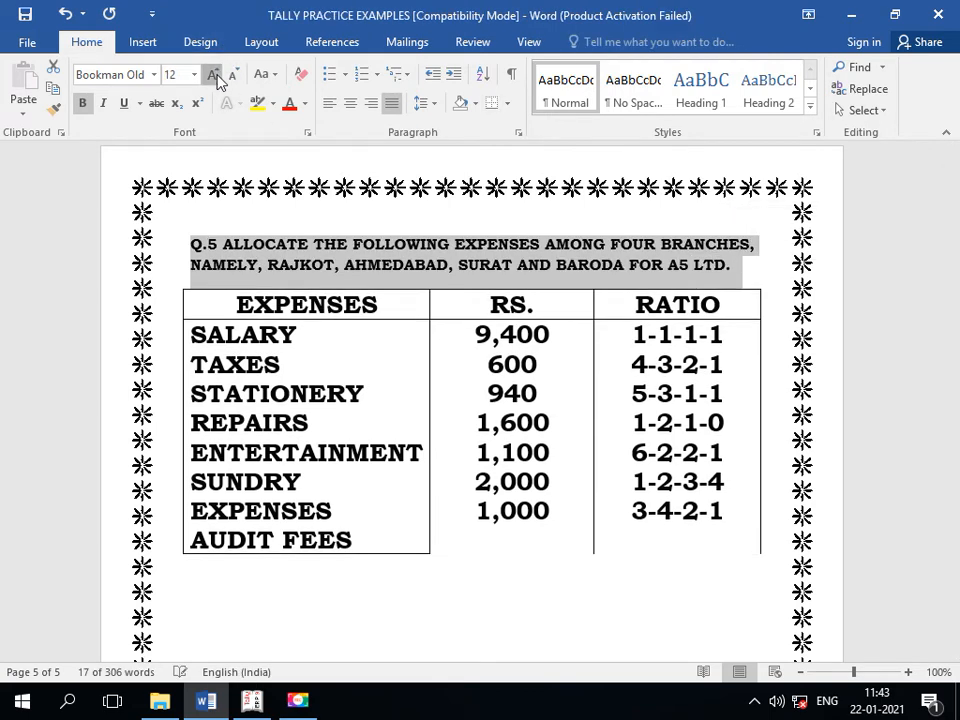
{"action": "left_click", "coordinate": [214, 76]}
{"action": "left_click", "coordinate": [214, 75]}
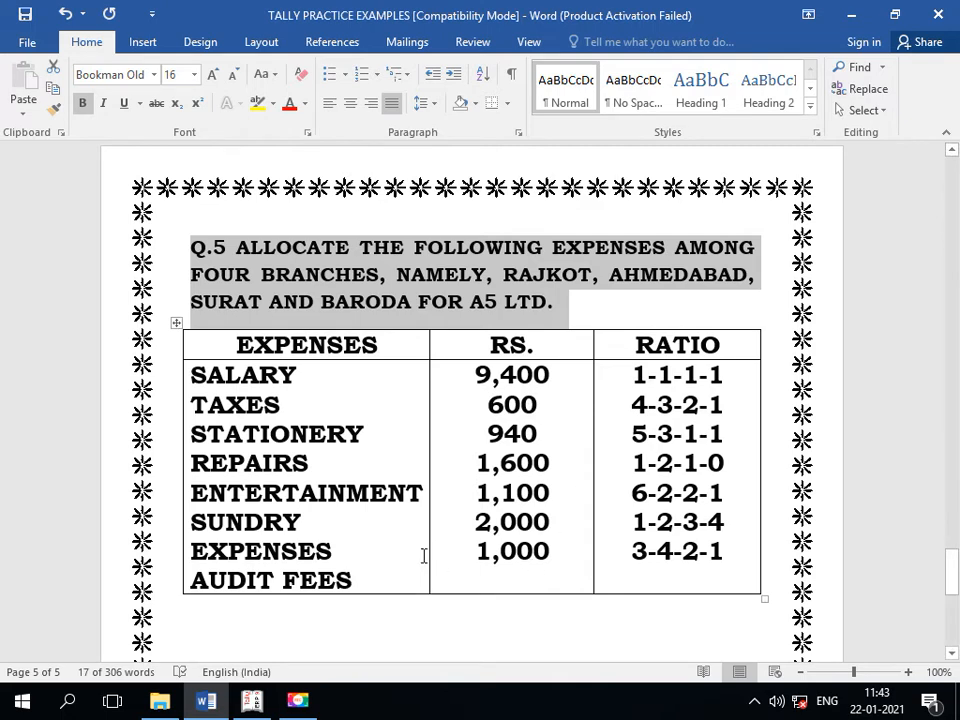
- Insert a blank line after 2,000 and after 1-2-3-4 to align the last amount and ratio with AUDIT FEES
{"action": "left_click", "coordinate": [564, 530]}
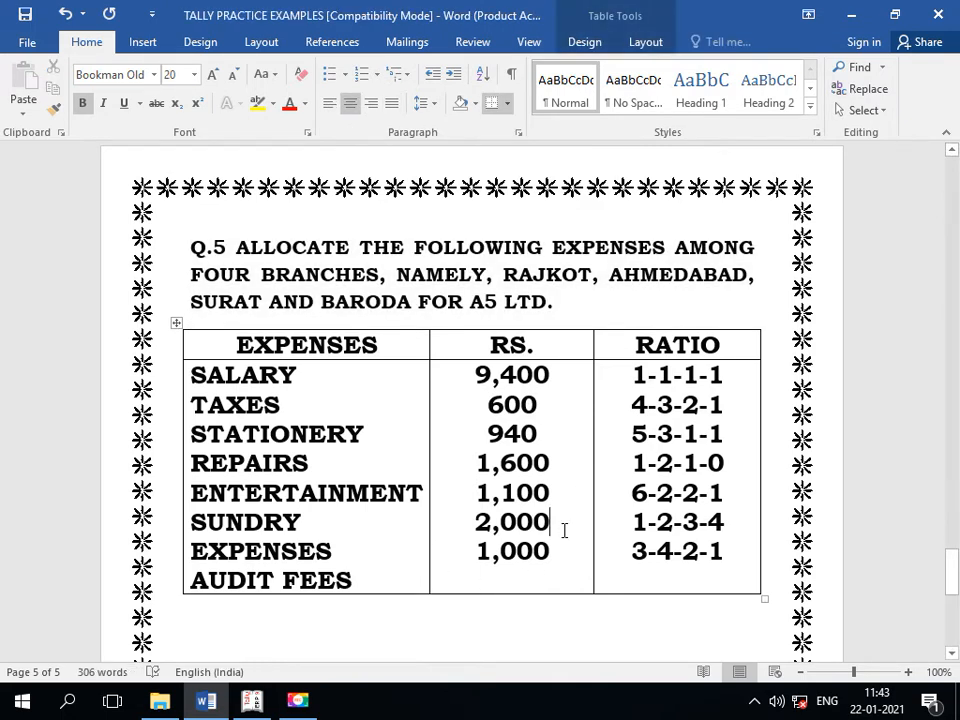
{"action": "key", "text": "Return"}
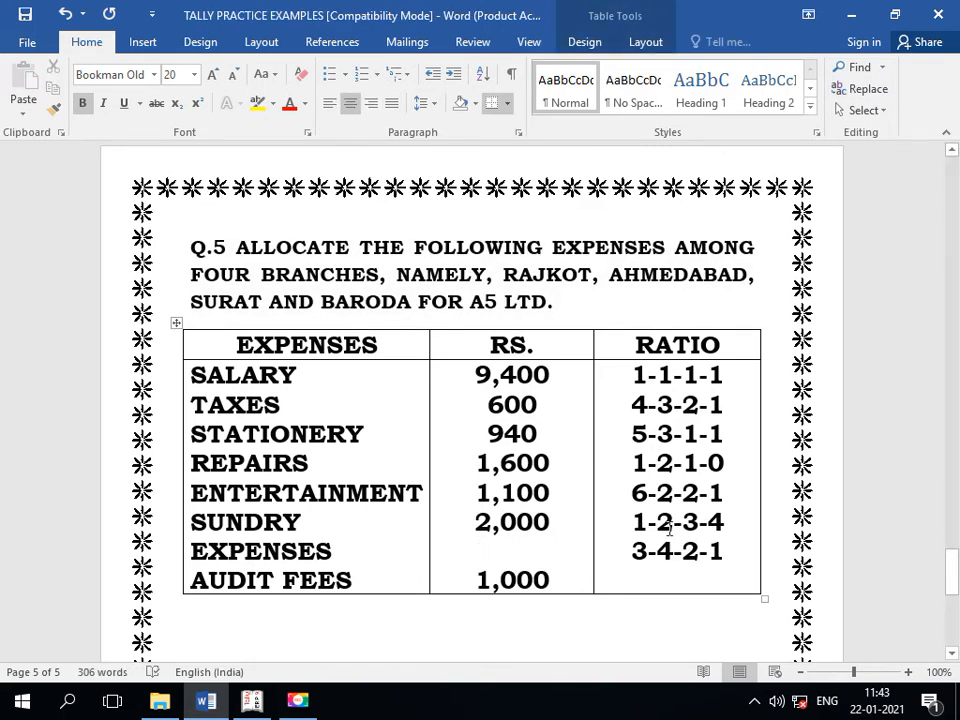
{"action": "left_click", "coordinate": [742, 523]}
{"action": "key", "text": "Return"}
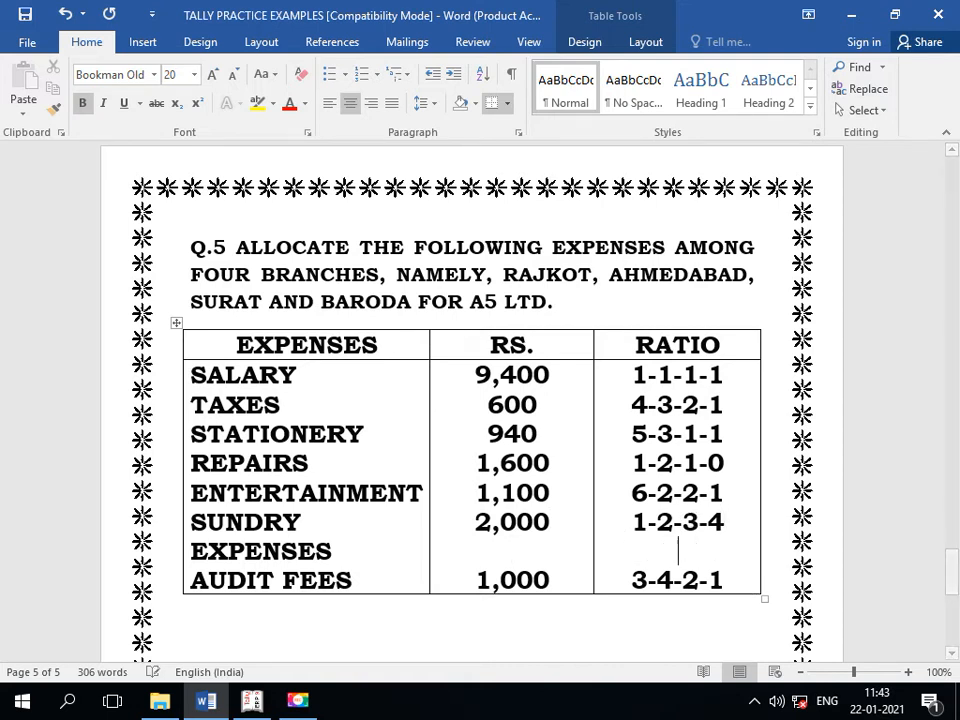
{"action": "left_click", "coordinate": [680, 630]}
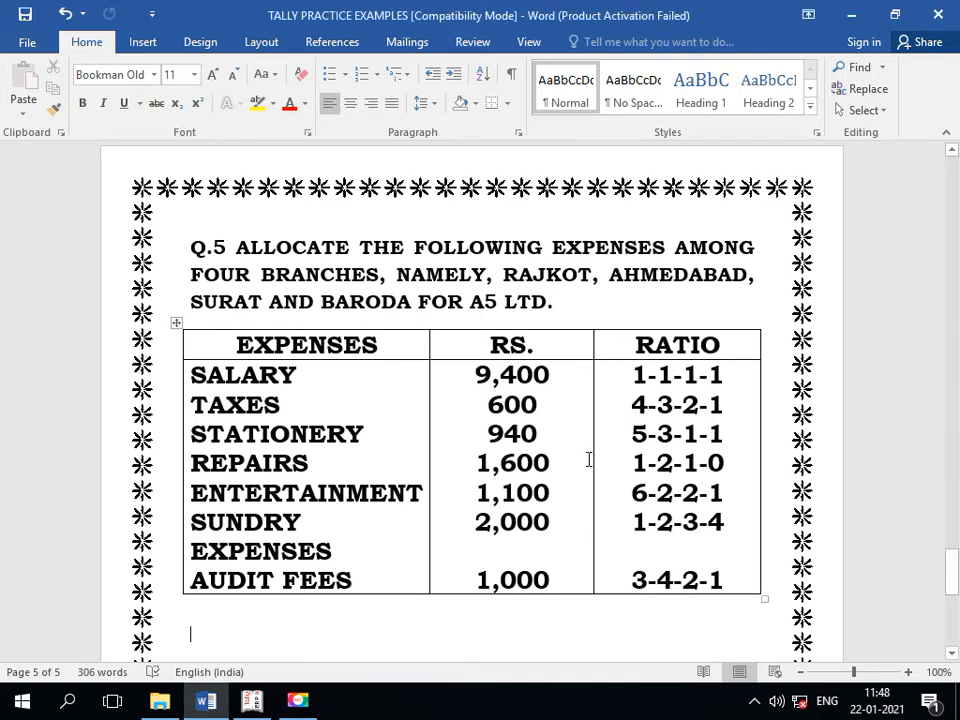
{"action": "left_click", "coordinate": [597, 465]}
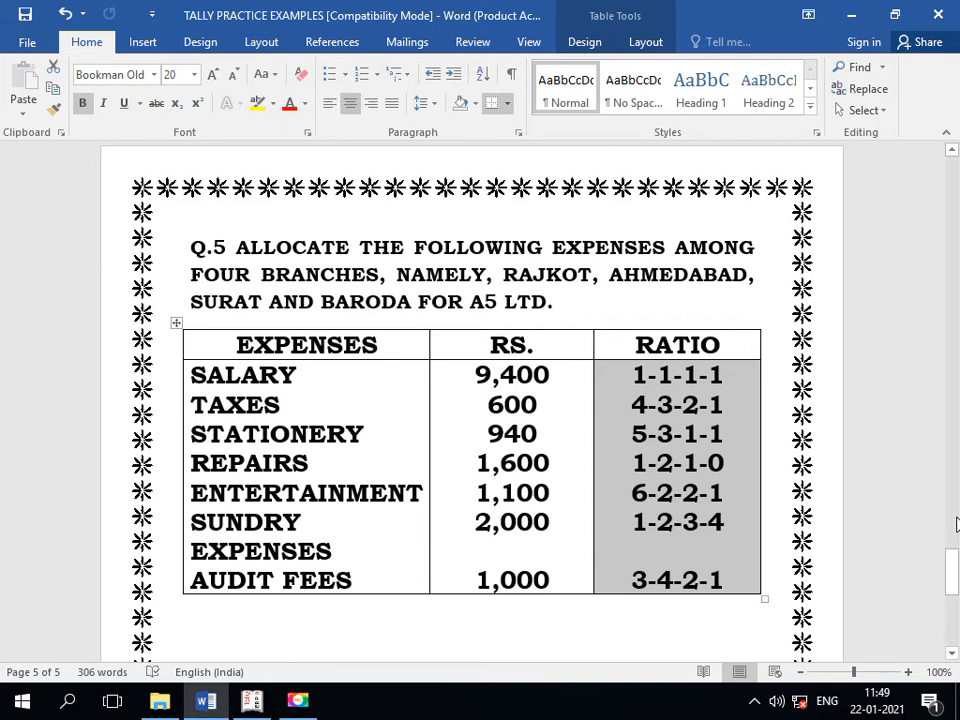
- Insert a table of two columns and two rows below the Q.5 expenses table, with the headings RATIO and PERCENTAGE
{"action": "left_click", "coordinate": [666, 628]}
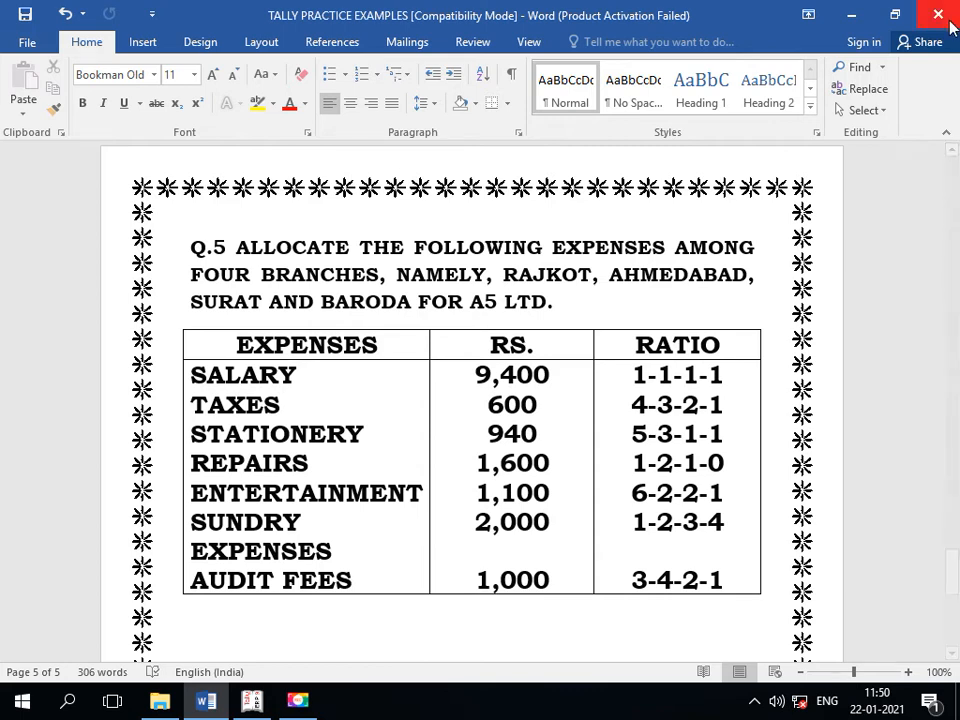
{"action": "left_click_drag", "start_coordinate": [923, 557], "coordinate": [923, 579]}
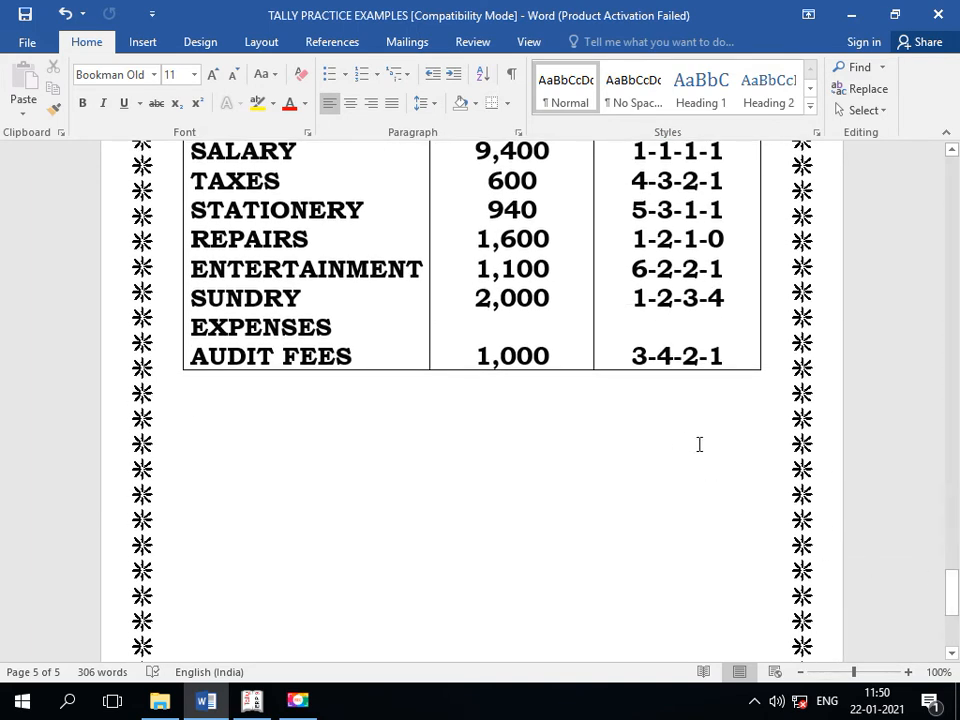
{"action": "left_click", "coordinate": [143, 42]}
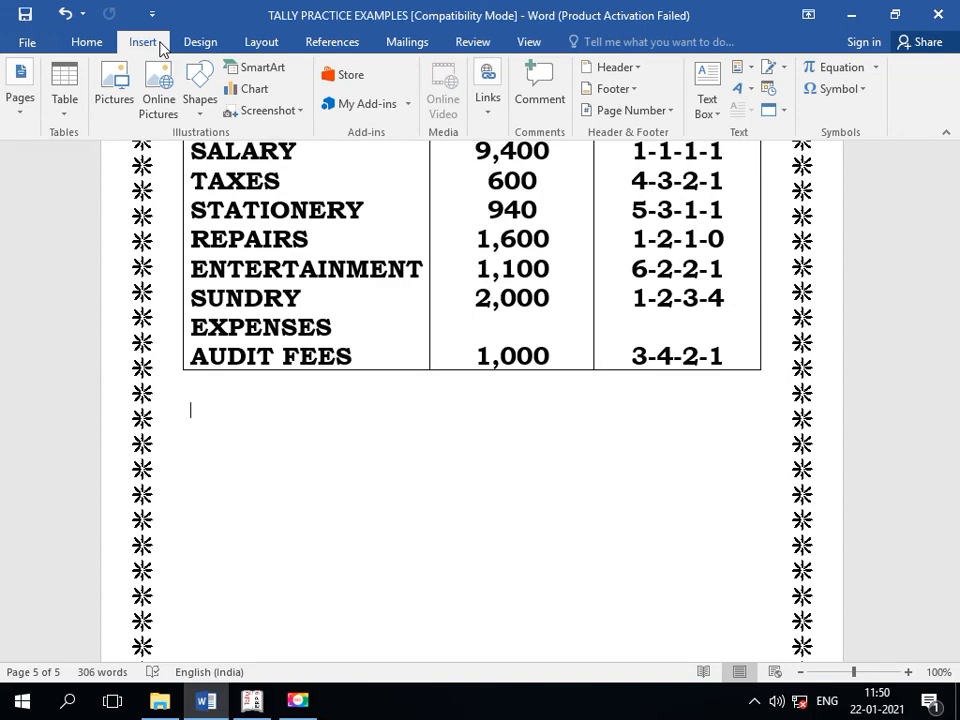
{"action": "left_click", "coordinate": [70, 98]}
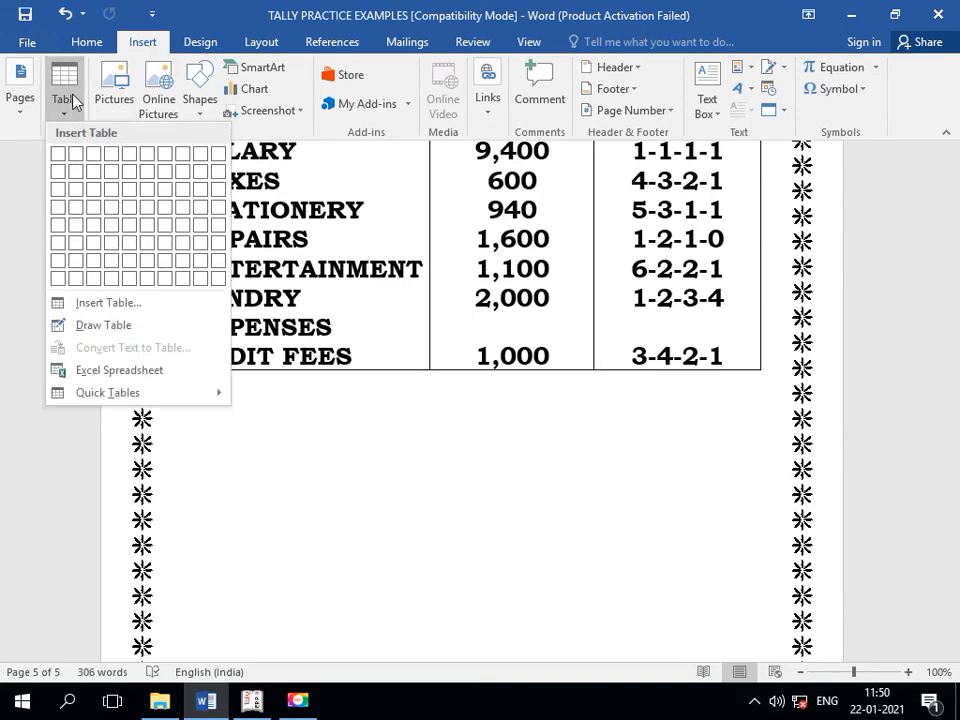
{"action": "left_click", "coordinate": [80, 171]}
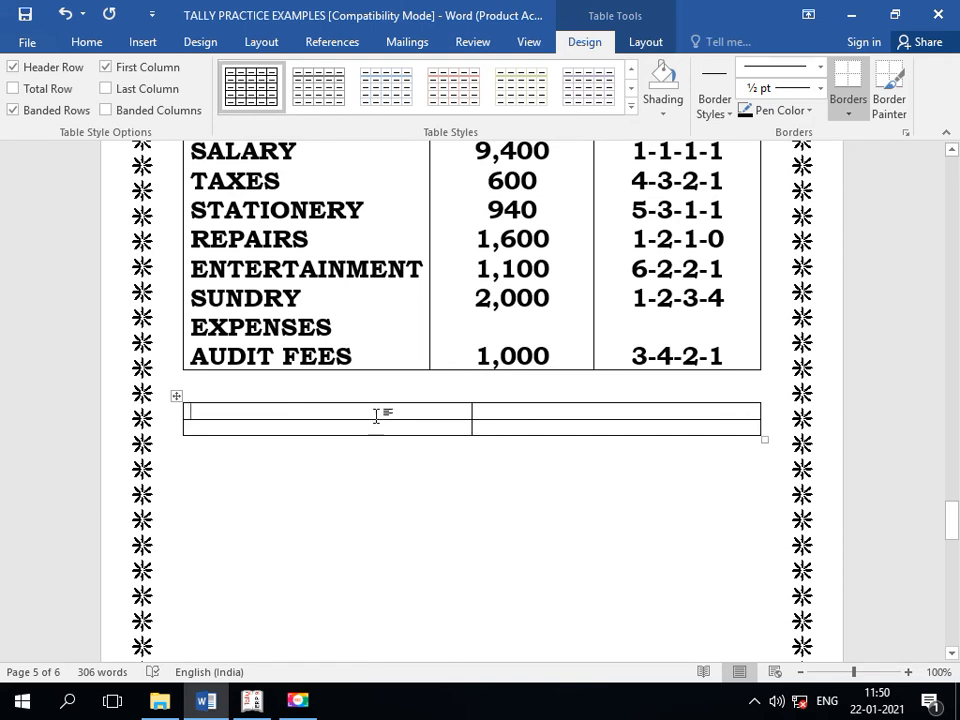
{"action": "type", "text": "RATIO"}
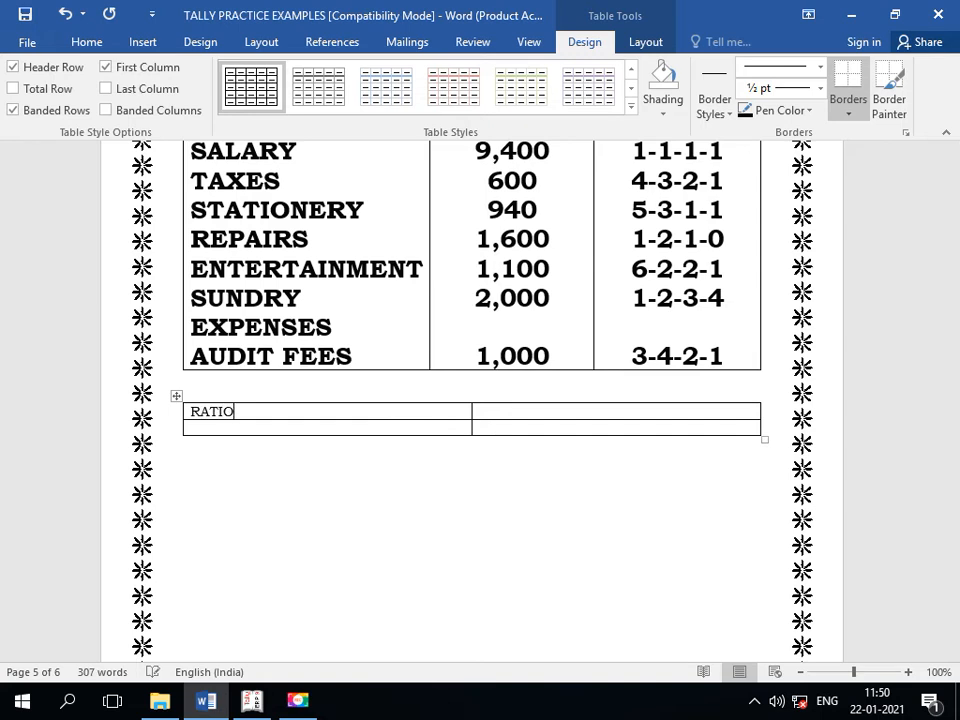
{"action": "key", "text": "Tab"}
{"action": "type", "text": "PERCENTAGE"}
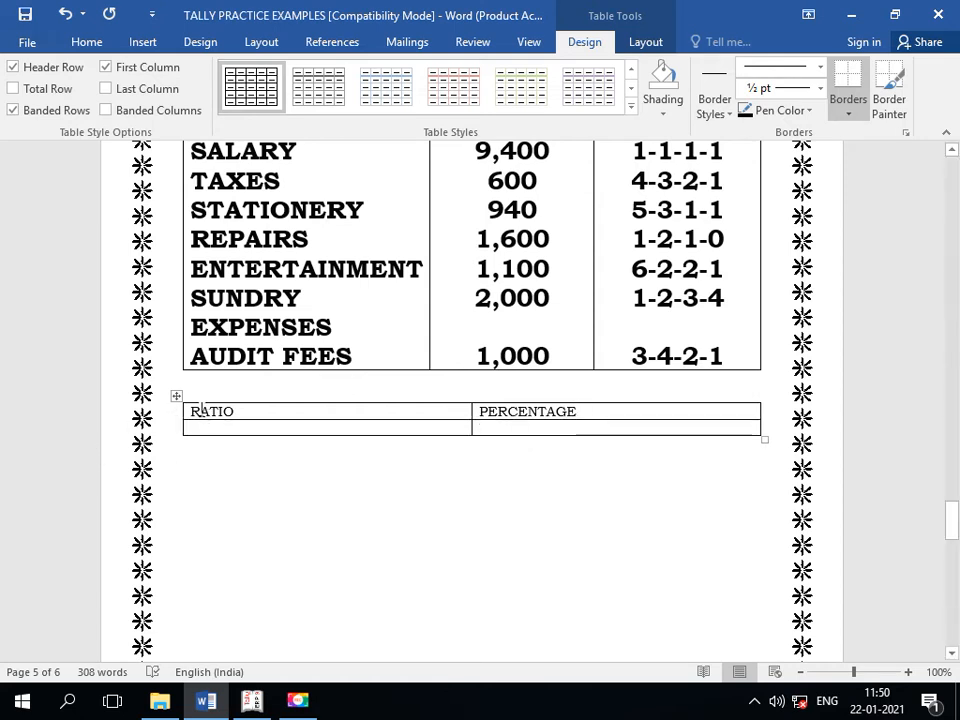
- Make the RATIO and PERCENTAGE headings of the new table bold and centred
{"action": "left_click_drag", "start_coordinate": [203, 409], "coordinate": [501, 407]}
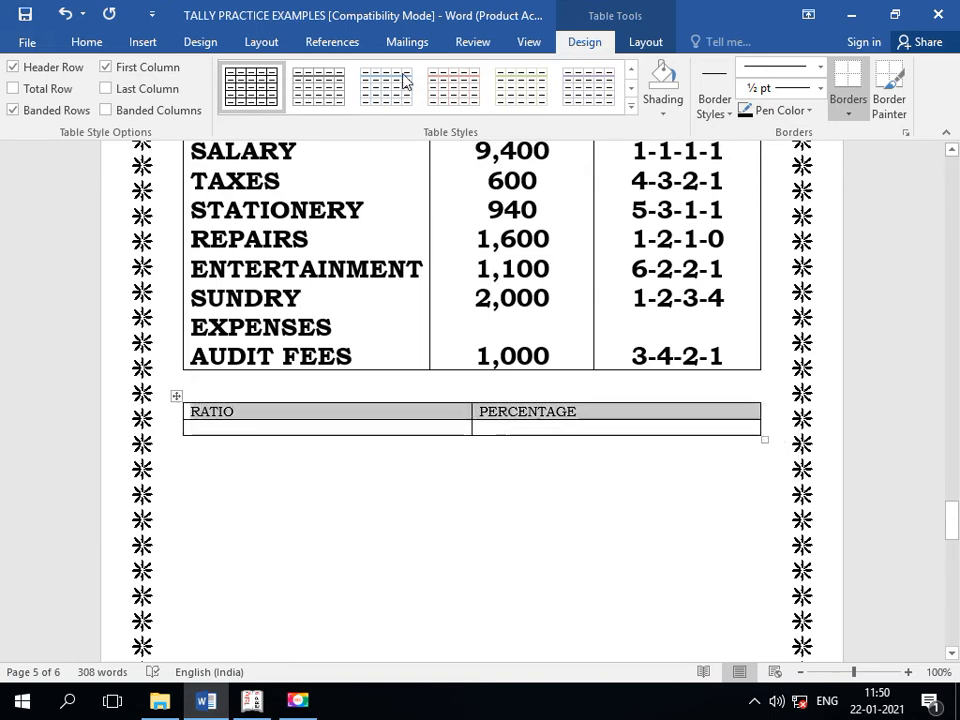
{"action": "left_click", "coordinate": [88, 36]}
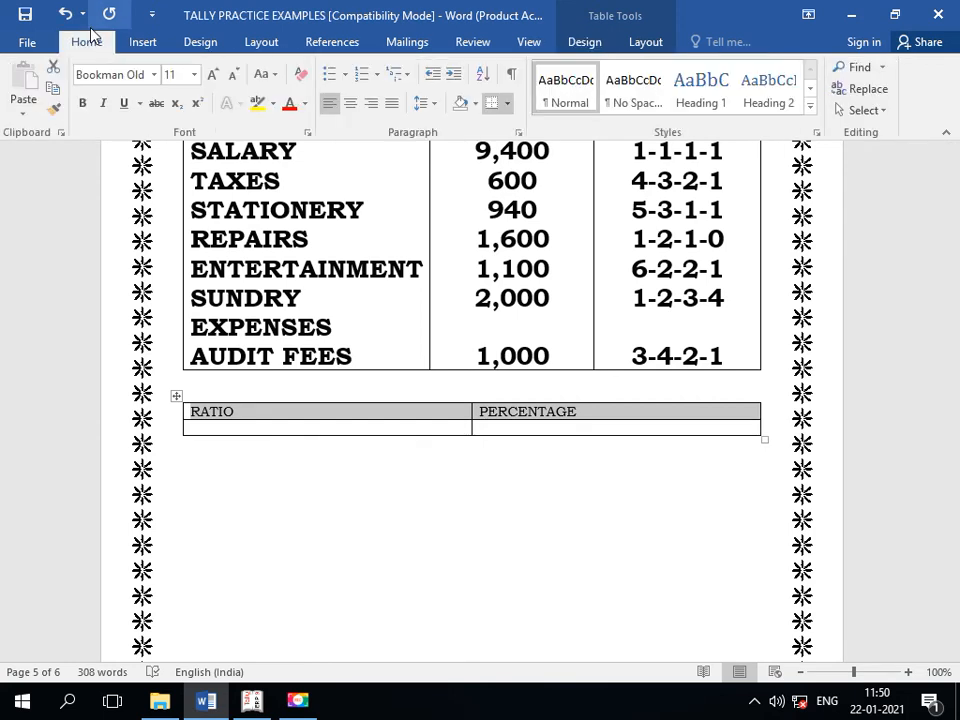
{"action": "left_click", "coordinate": [84, 104]}
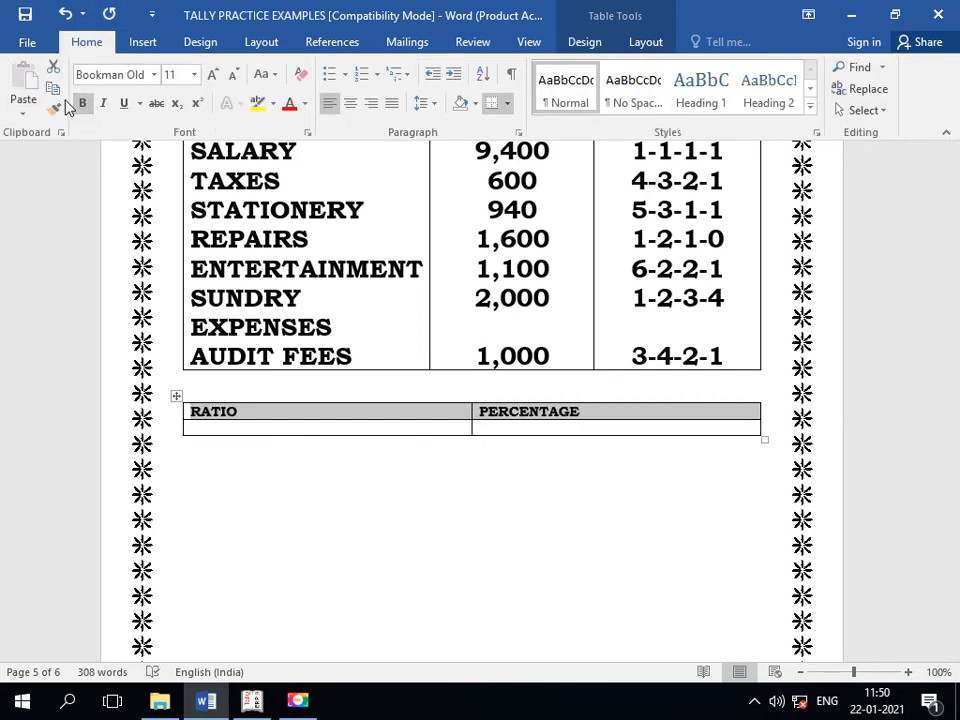
{"action": "left_click", "coordinate": [350, 104]}
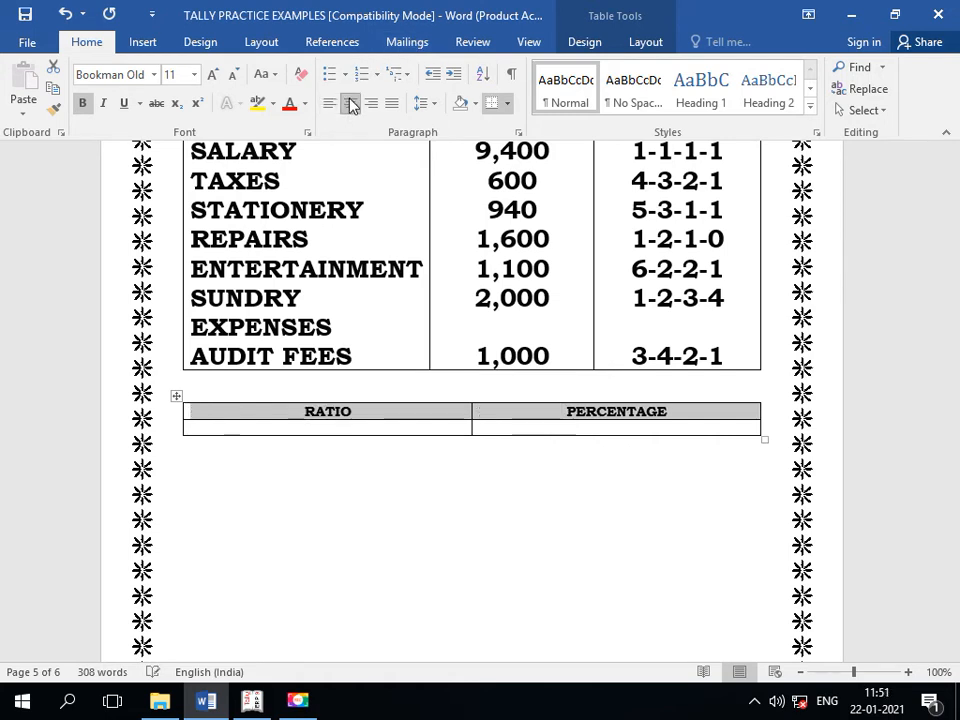
{"action": "left_click", "coordinate": [440, 419]}
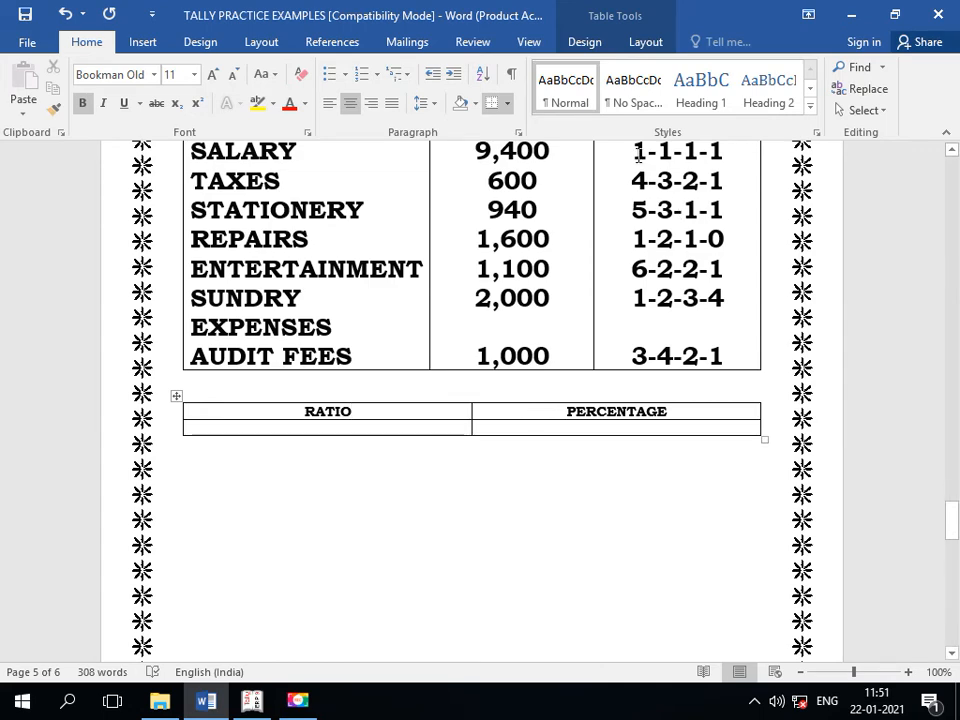
- Copy all the ratios from 1-1-1-1 to 3-4-2-1 in the expenses table into the cell under the new RATIO heading
{"action": "left_click_drag", "start_coordinate": [638, 152], "coordinate": [752, 351]}
{"action": "key", "text": "ctrl+c"}
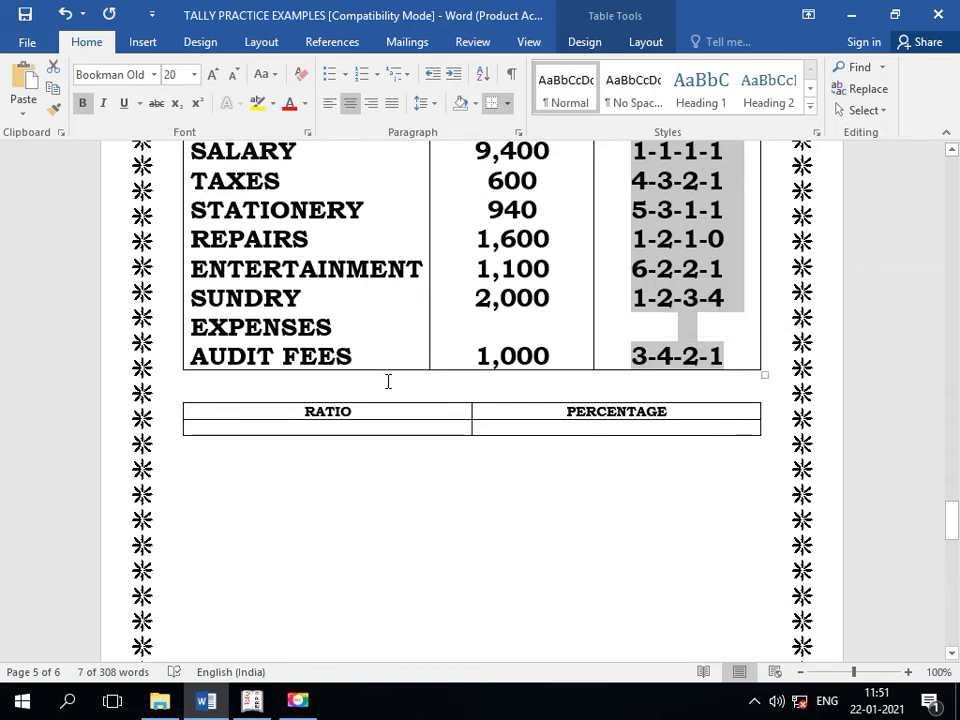
{"action": "left_click", "coordinate": [386, 427]}
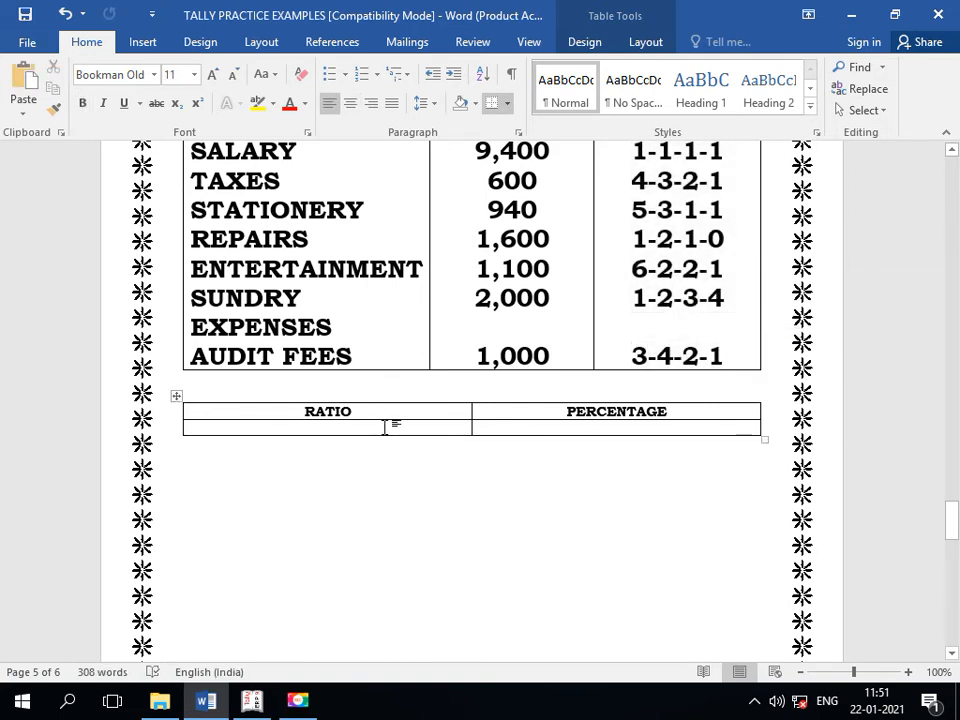
{"action": "key", "text": "ctrl+v"}
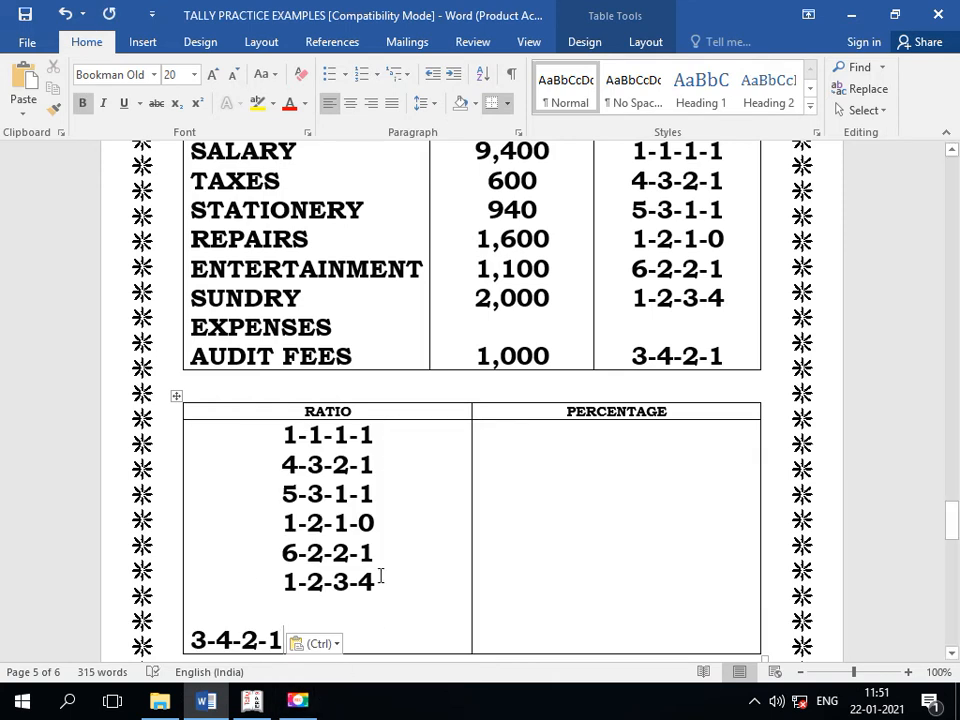
- Remove the blank line between 1-2-3-4 and 3-4-2-1 in the new table, keeping 3-4-2-1 centred on its own line
{"action": "left_click", "coordinate": [421, 575]}
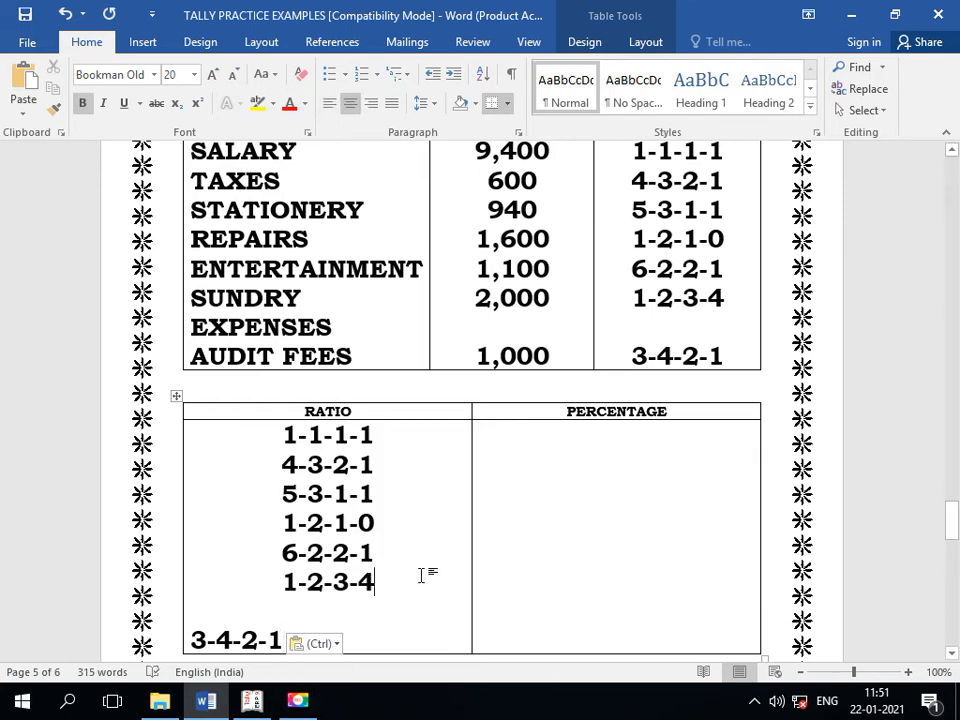
{"action": "key", "text": "Delete"}
{"action": "key", "text": "Delete"}
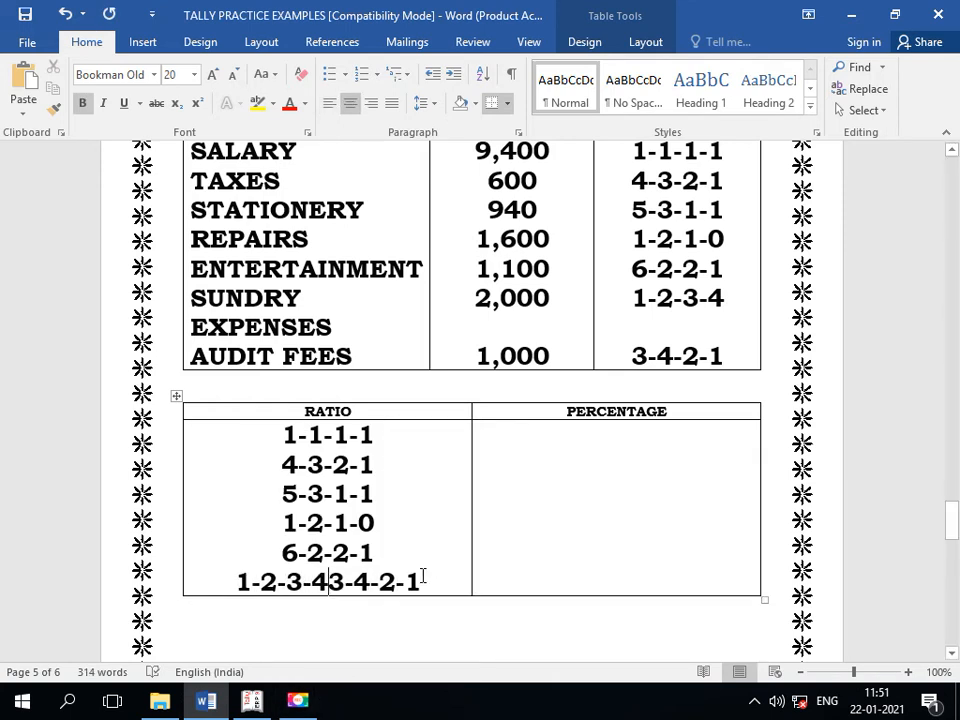
{"action": "key", "text": "Return"}
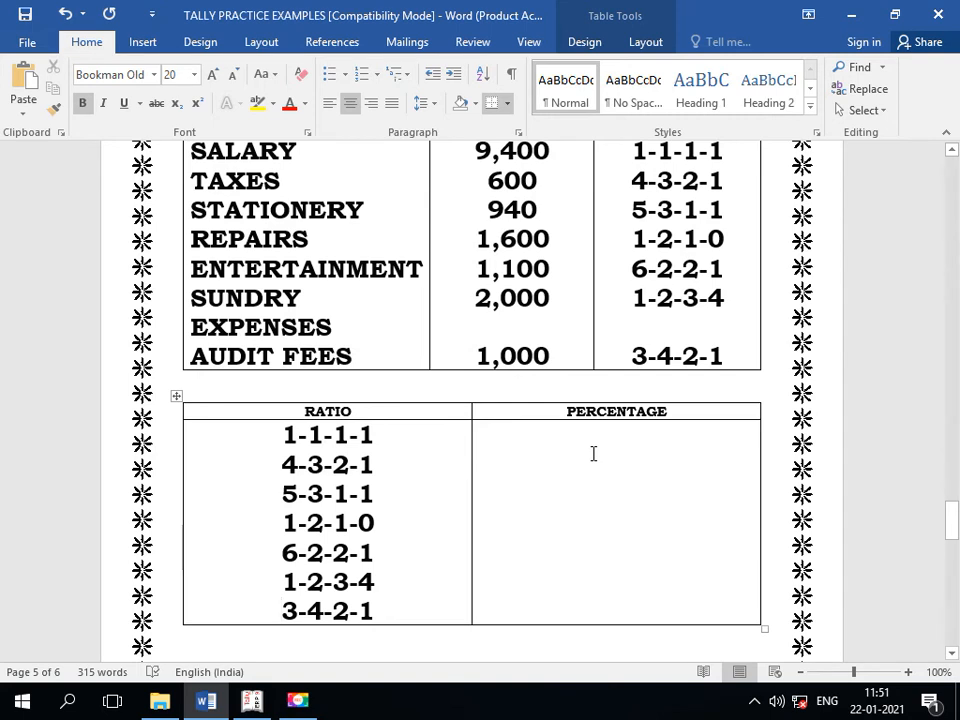
- Format the empty cell under PERCENTAGE with font size 20, bold and centred alignment, ready for entry
{"action": "left_click", "coordinate": [503, 428]}
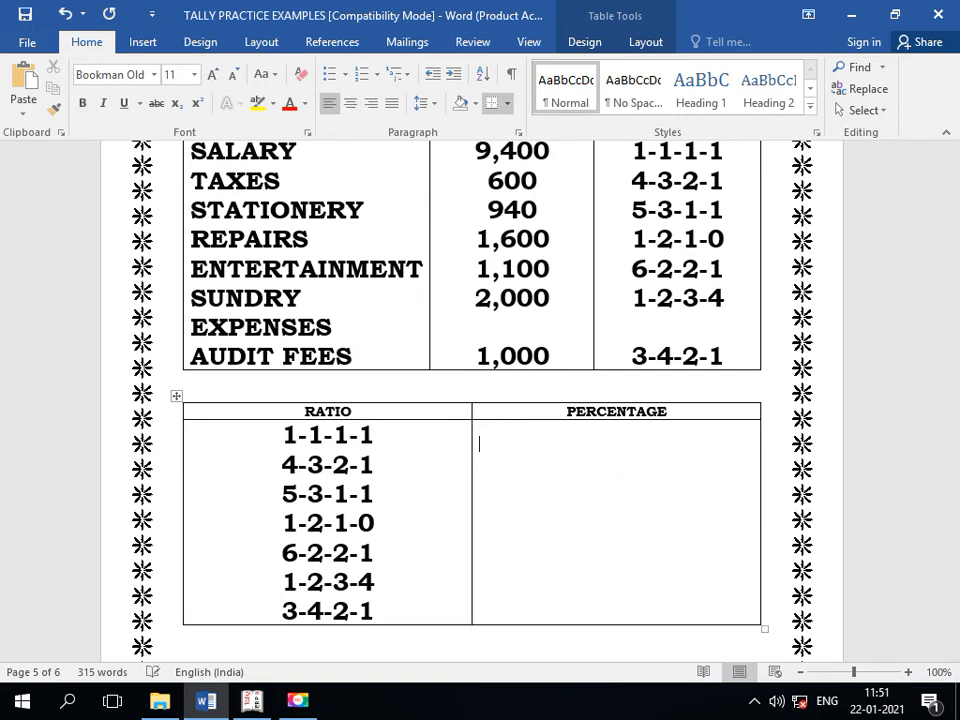
{"action": "left_click_drag", "start_coordinate": [227, 425], "coordinate": [383, 612]}
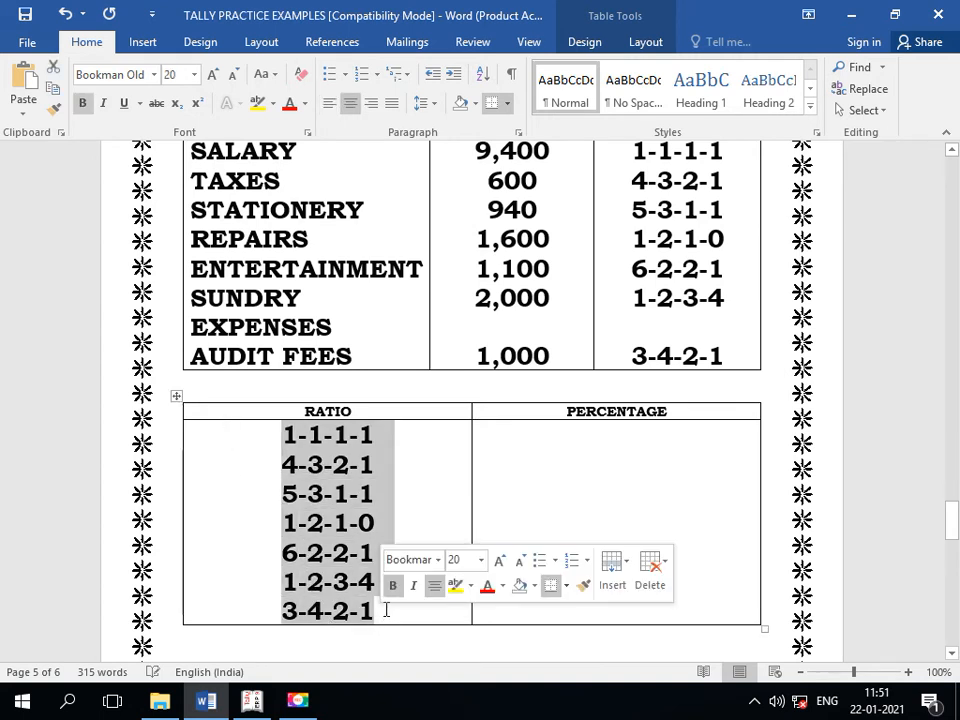
{"action": "left_click", "coordinate": [512, 437]}
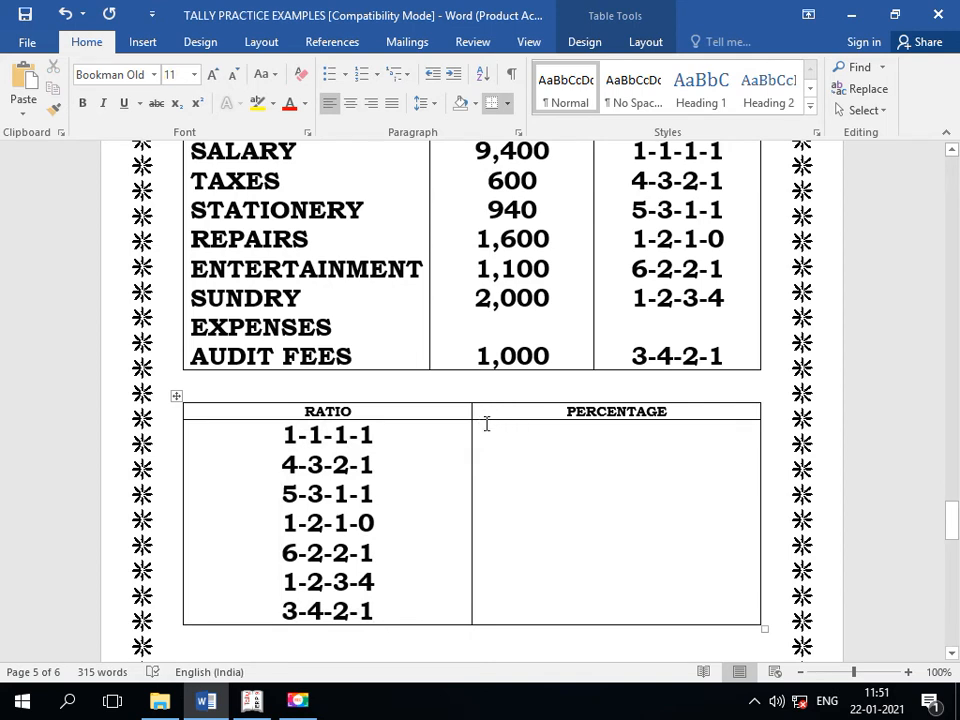
{"action": "left_click_drag", "start_coordinate": [708, 617], "coordinate": [708, 613]}
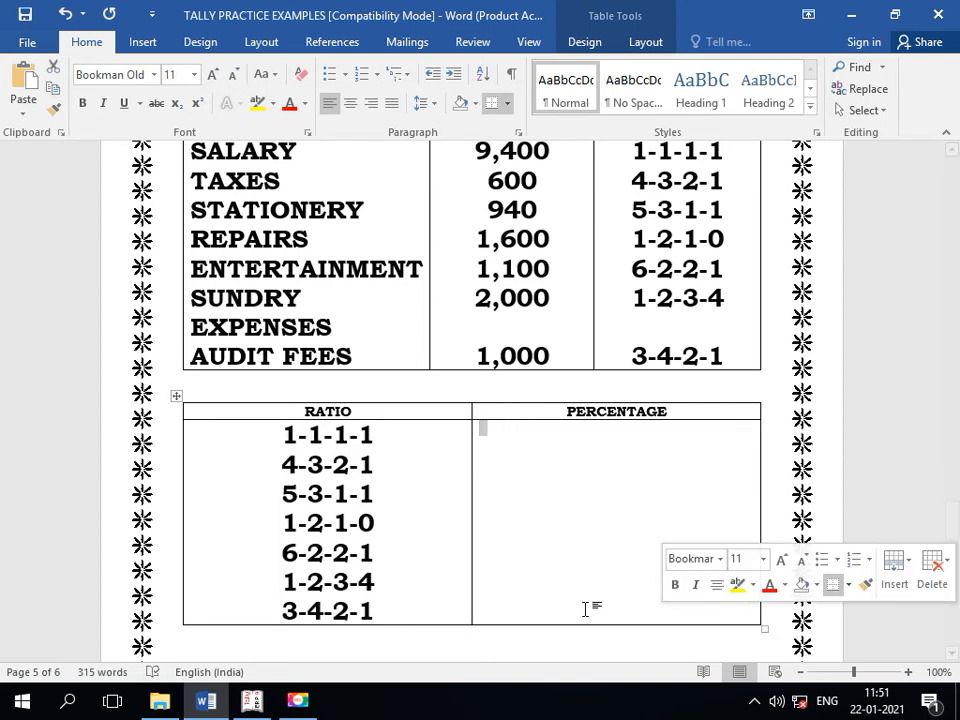
{"action": "left_click", "coordinate": [195, 75]}
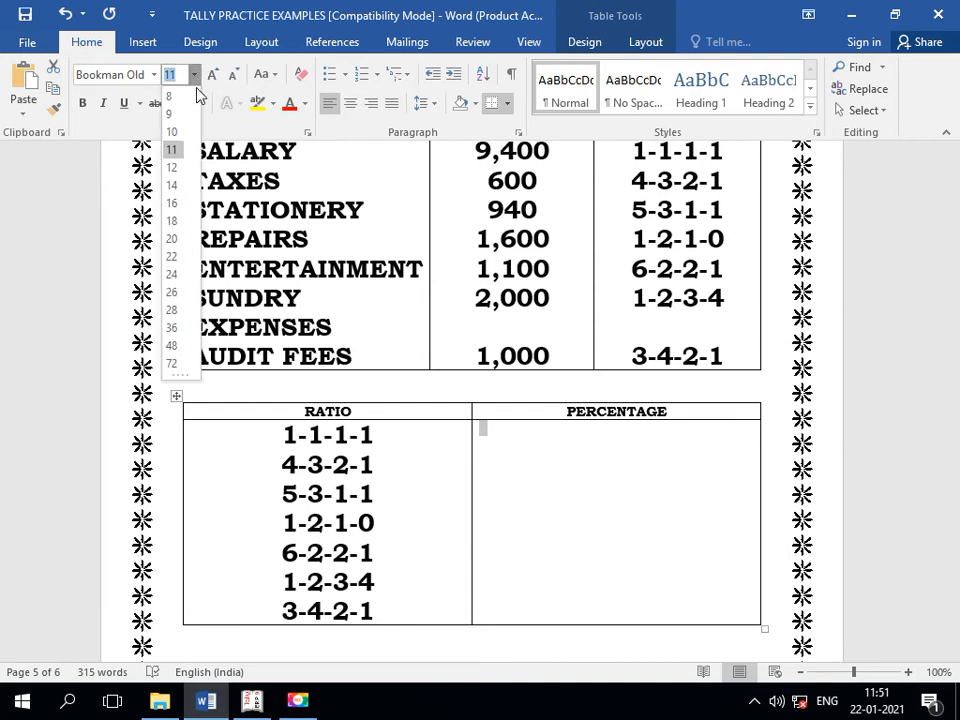
{"action": "left_click", "coordinate": [178, 240]}
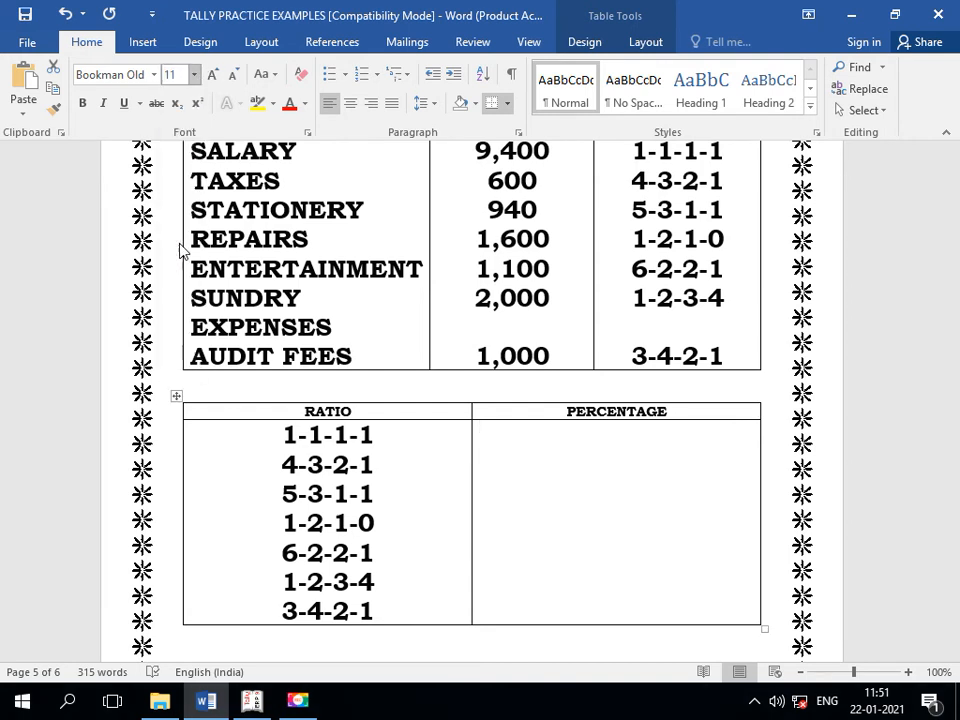
{"action": "left_click", "coordinate": [85, 107]}
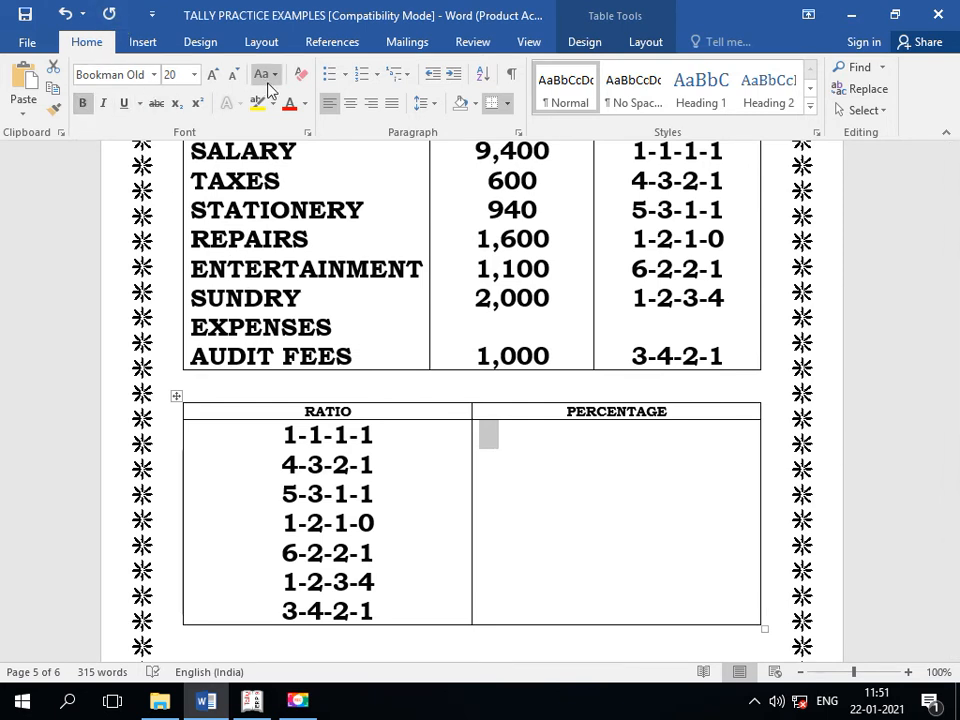
{"action": "left_click", "coordinate": [349, 106]}
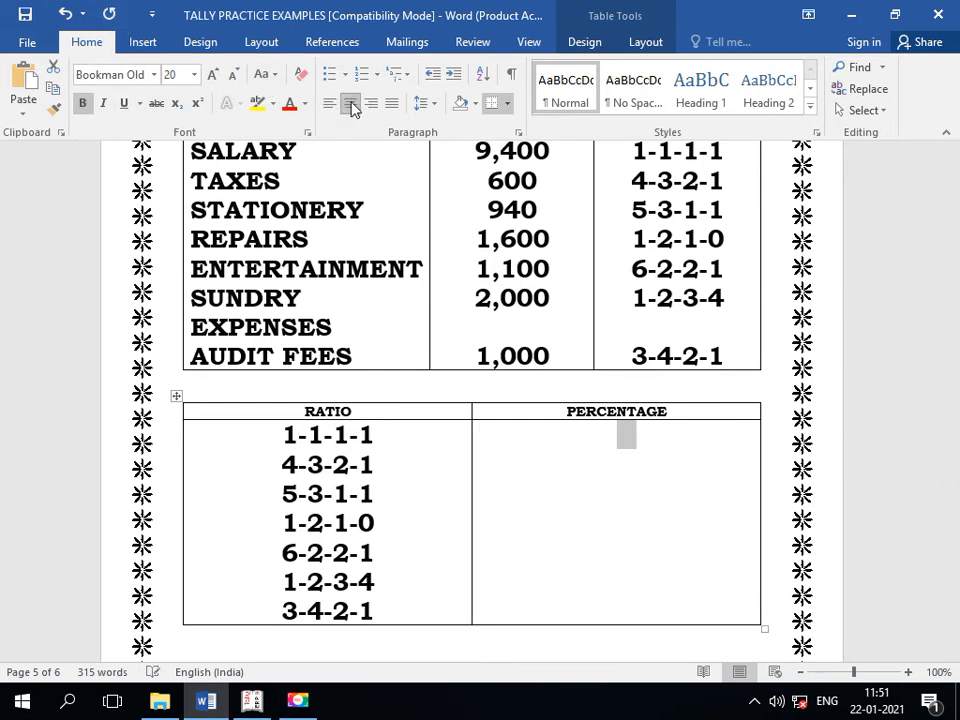
{"action": "left_click", "coordinate": [626, 435]}
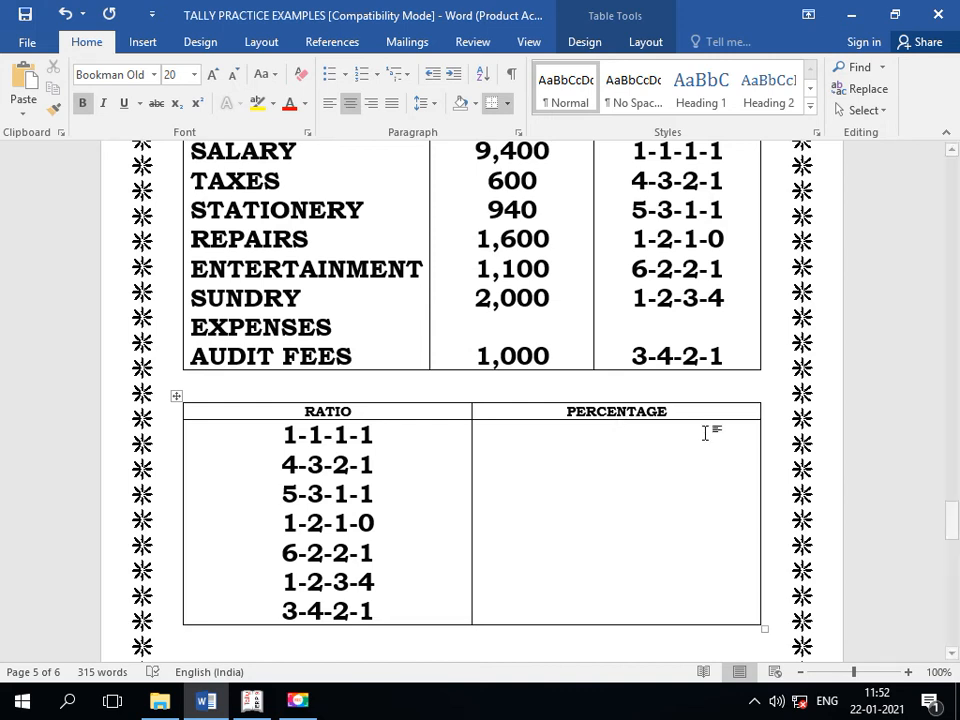
- Enter 25-25-25-25 and 40-30-20-10 under PERCENTAGE as the equivalents of ratios 1-1-1-1 and 4-3-2-1, each on its own line
{"action": "type", "text": "25"}
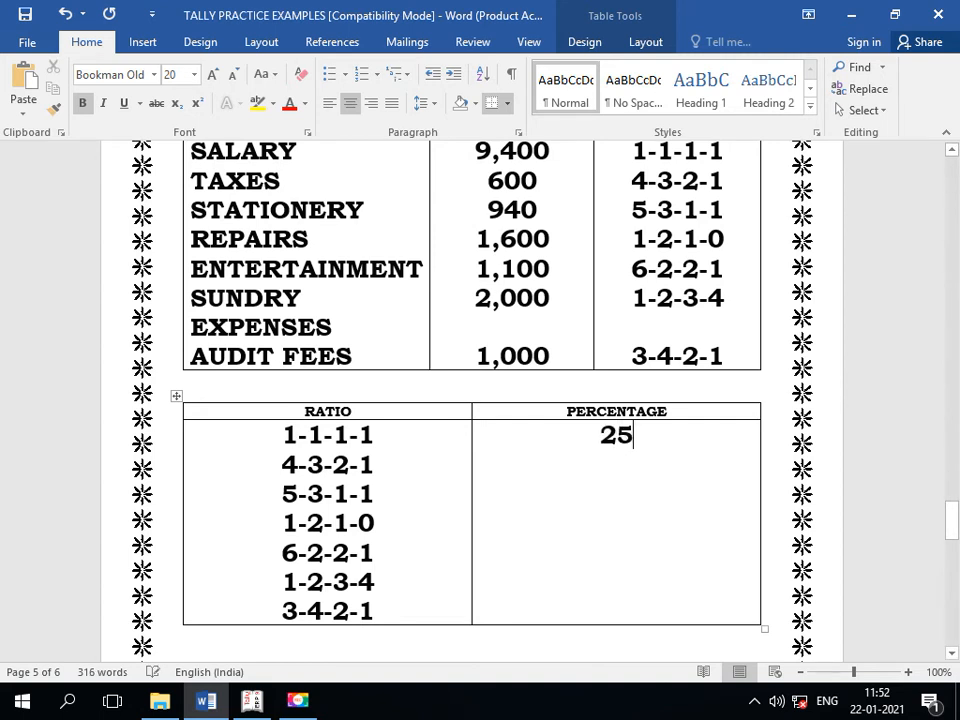
{"action": "type", "text": "-25"}
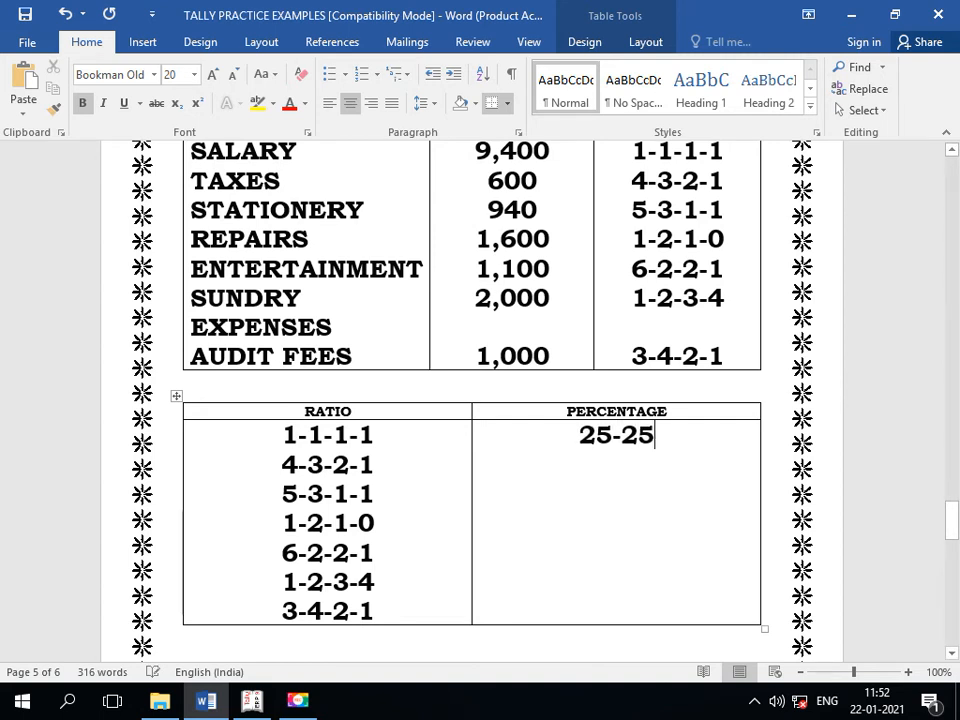
{"action": "type", "text": "-25-25"}
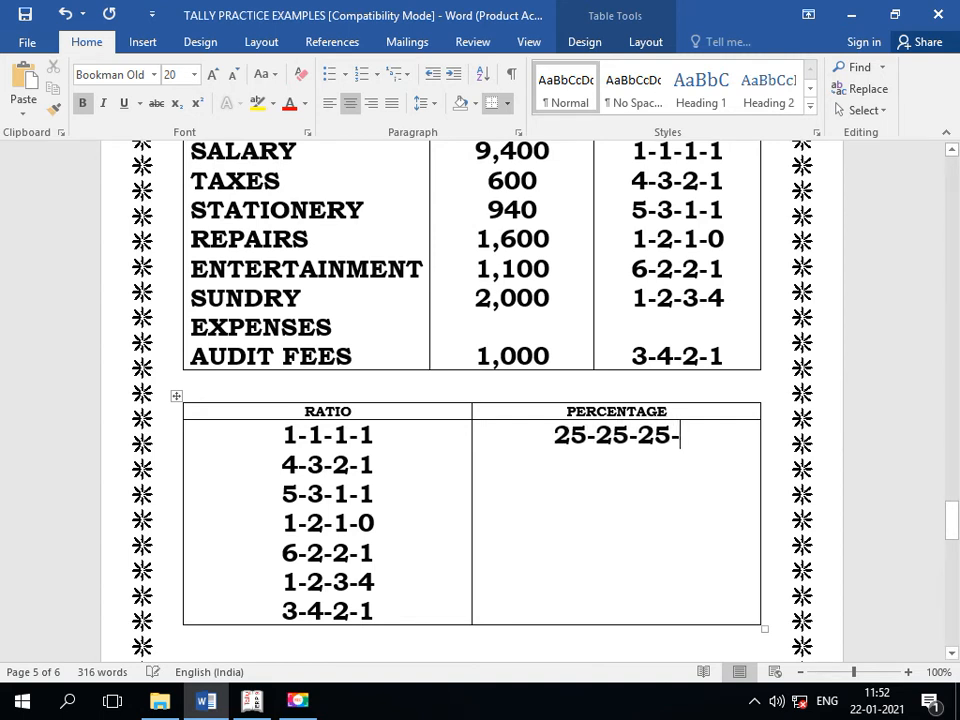
{"action": "key", "text": "Return"}
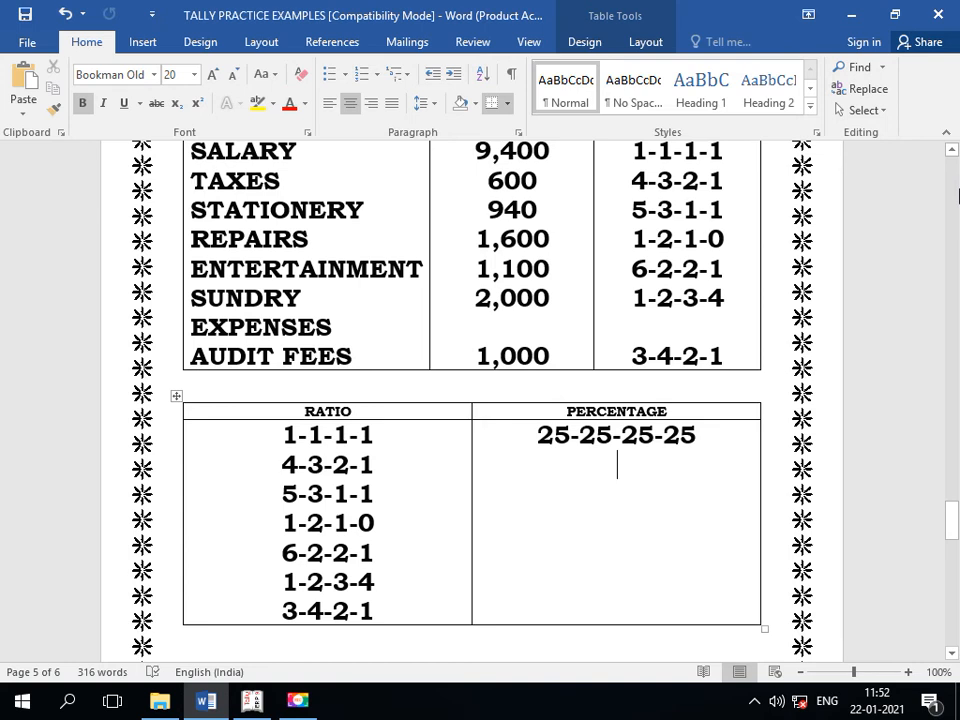
{"action": "type", "text": "40"}
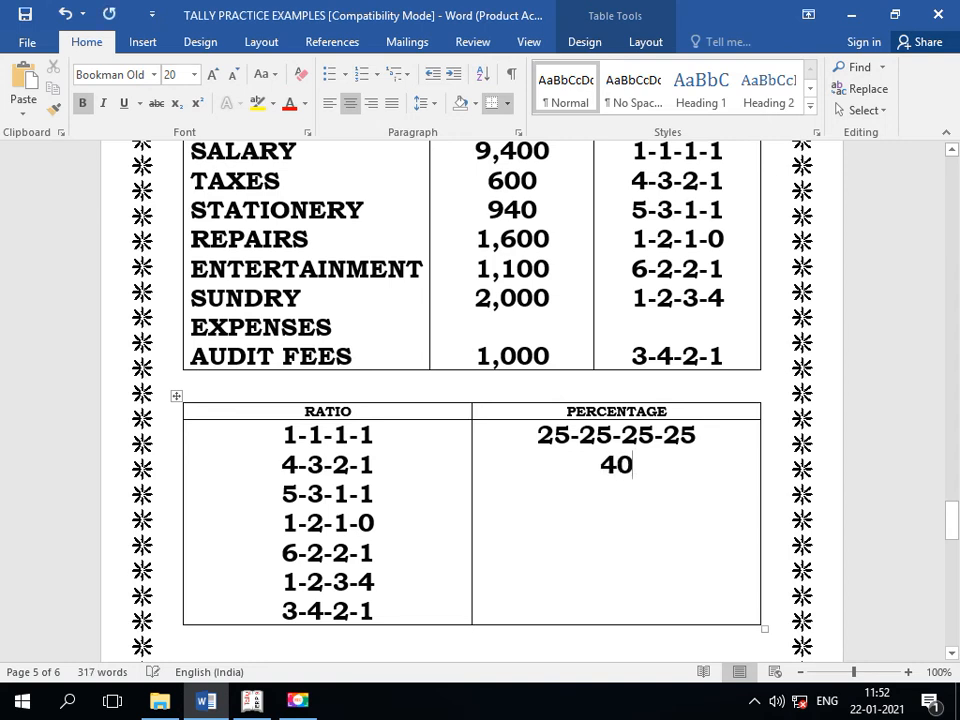
{"action": "type", "text": "-30"}
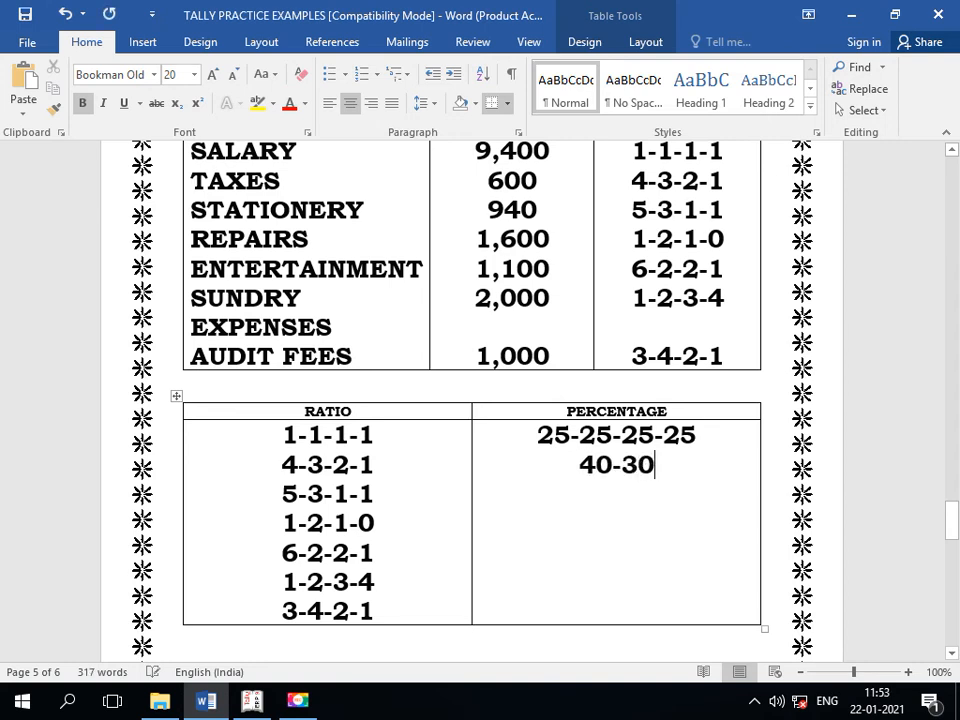
{"action": "type", "text": "-20"}
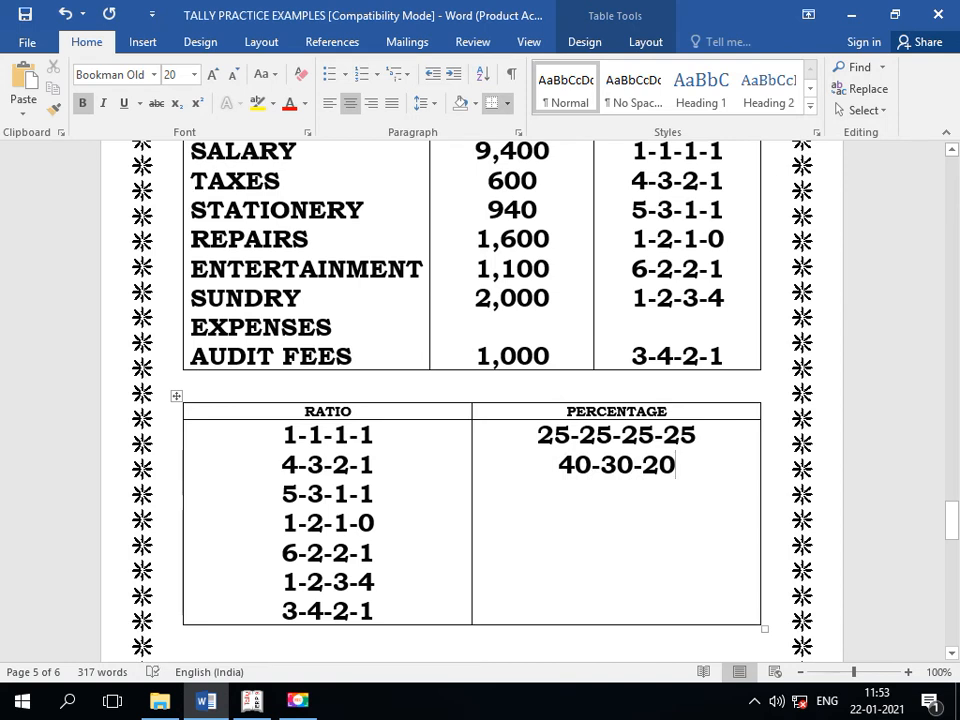
{"action": "type", "text": "-10"}
{"action": "key", "text": "Return"}
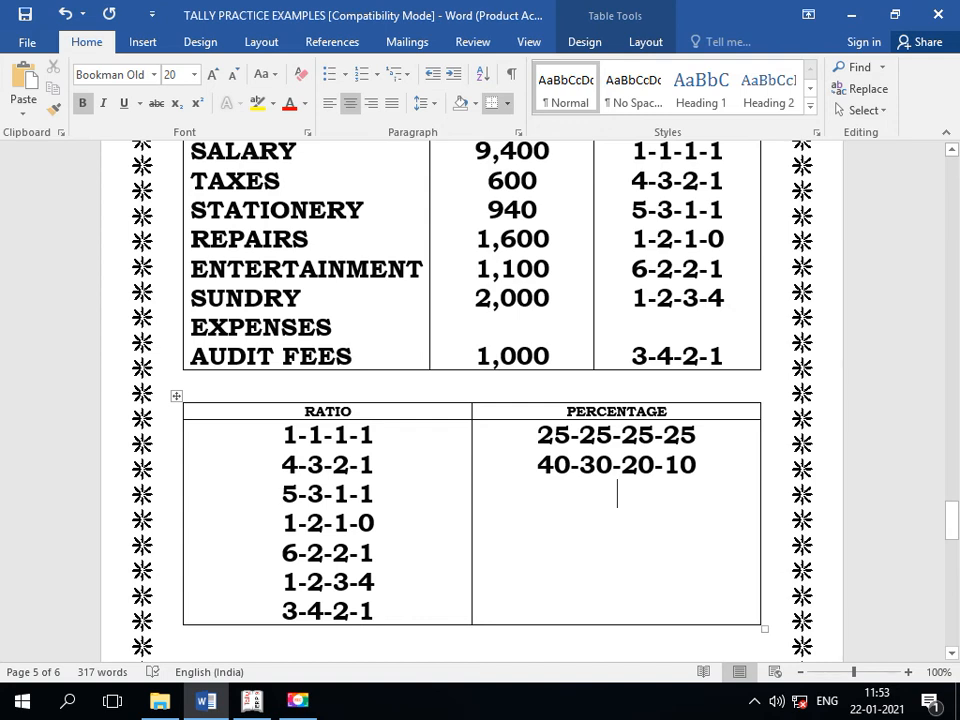
- Add the percentage lines 50-30-10-10 for ratio 5-3-1-1 and 25-50-25-0 for ratio 1-2-1-0
{"action": "type", "text": "50-30"}
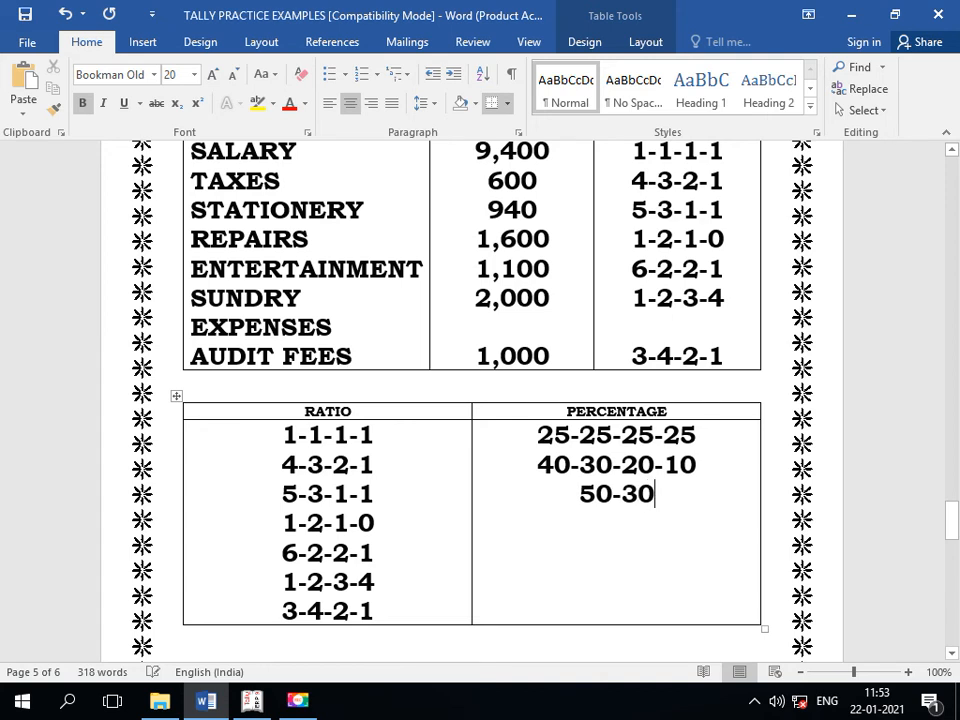
{"action": "type", "text": "-10-10"}
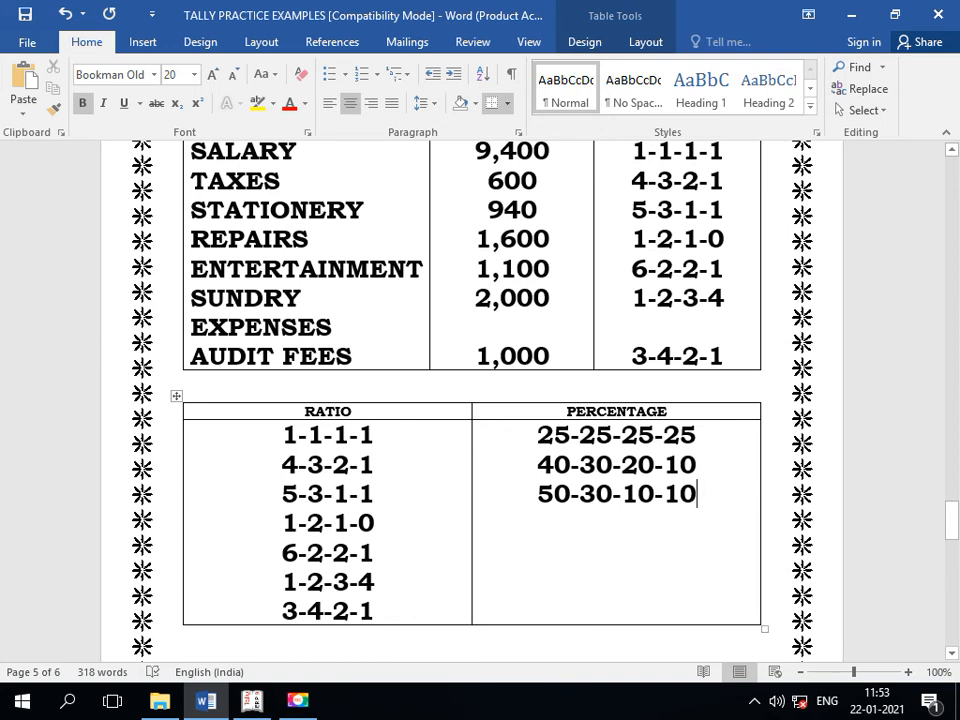
{"action": "key", "text": "Return"}
{"action": "type", "text": "25-"}
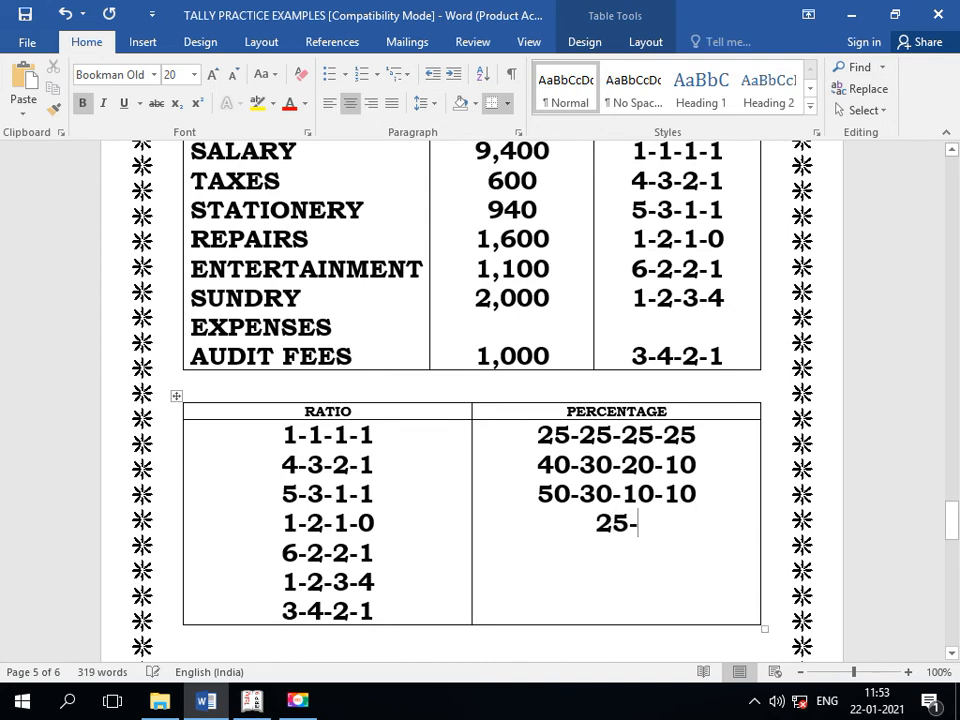
{"action": "type", "text": "50"}
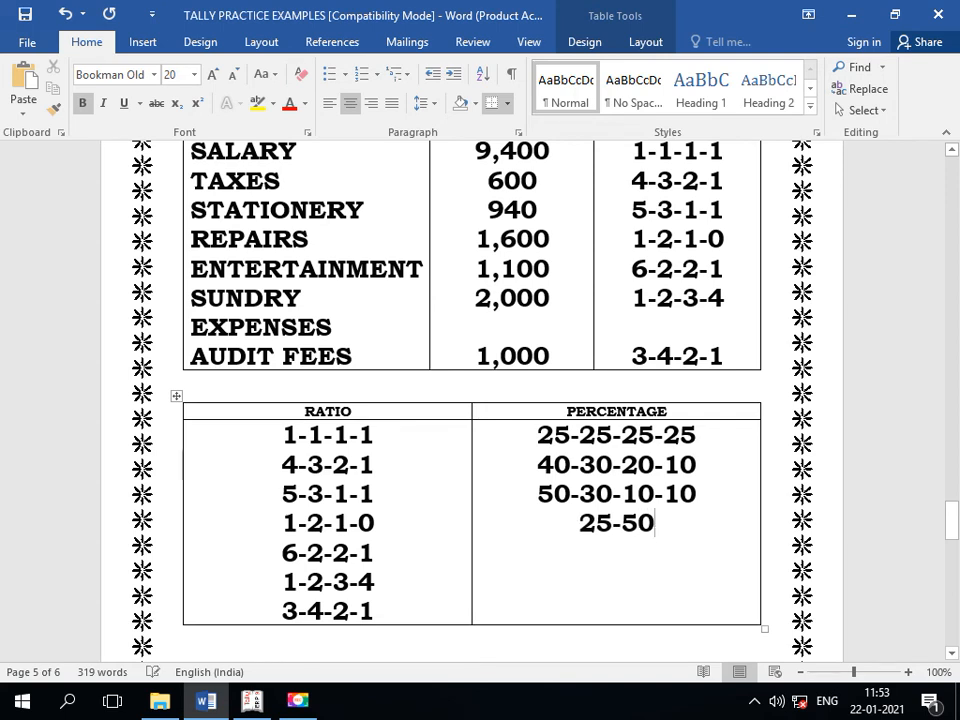
{"action": "type", "text": "-25-0"}
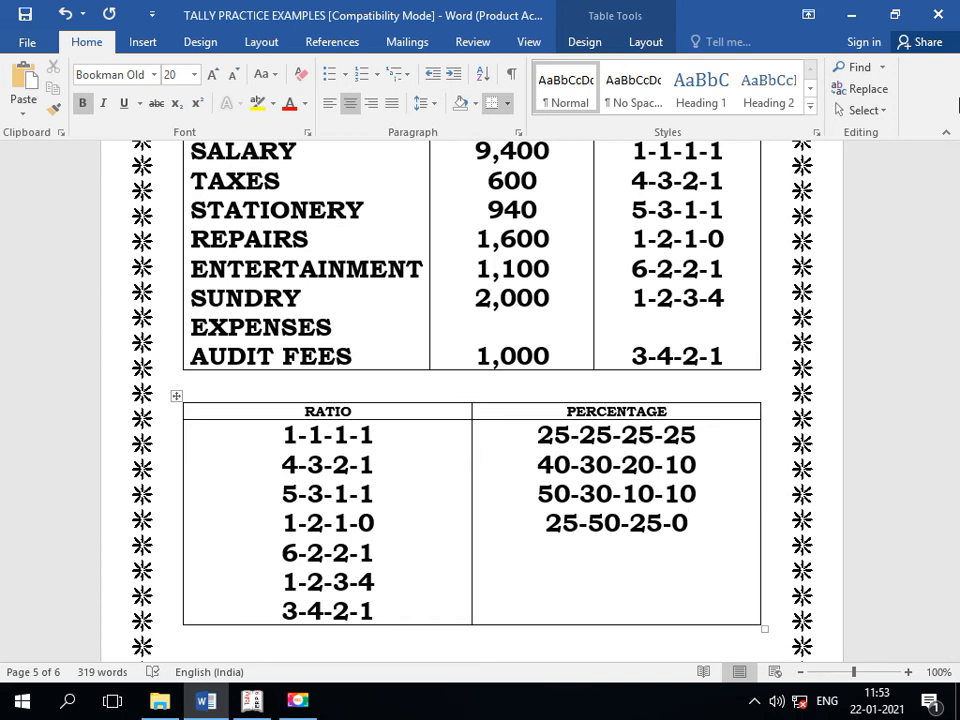
{"action": "key", "text": "Return"}
- Enter 54.55-18.18-18.18-9.09 as the percentage line for ratio 6-2-2-1
{"action": "type", "text": "54."}
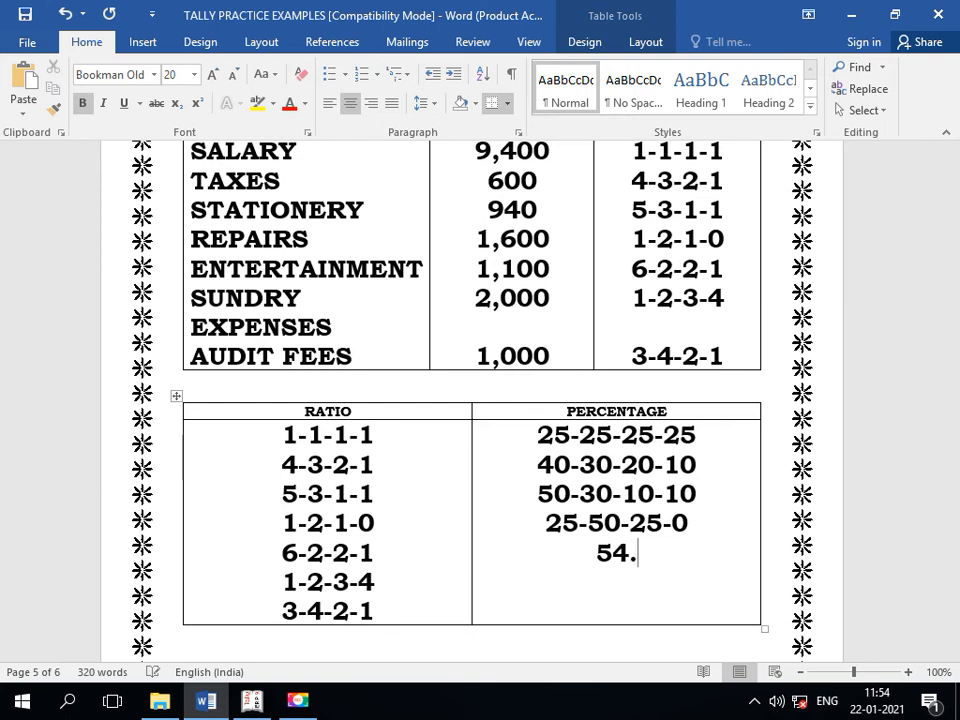
{"action": "type", "text": "25"}
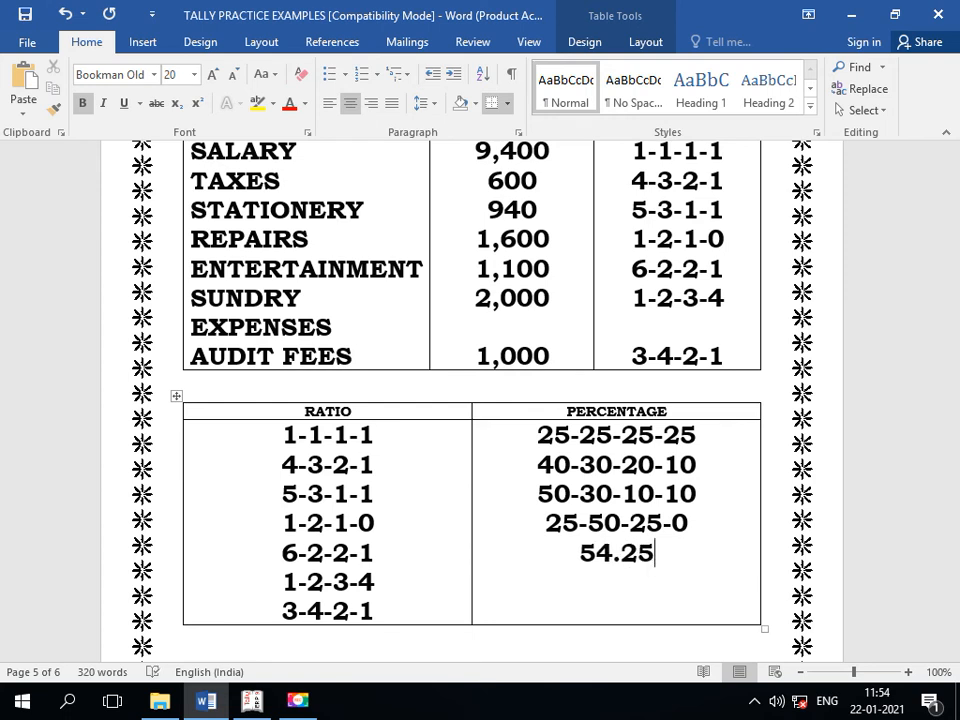
{"action": "type", "text": "-"}
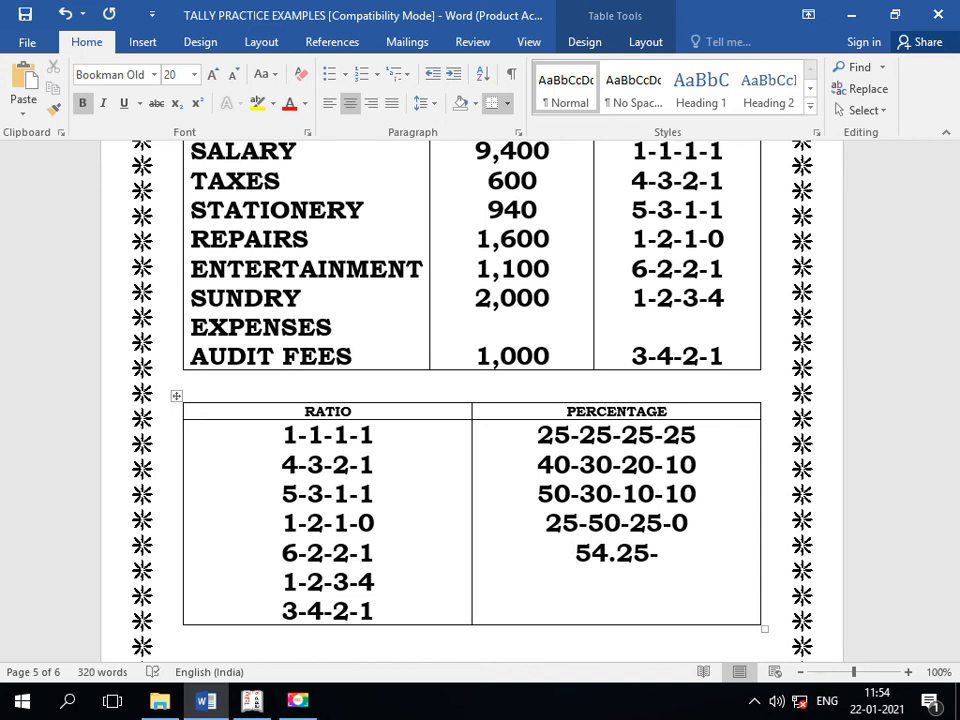
{"action": "type", "text": "-"}
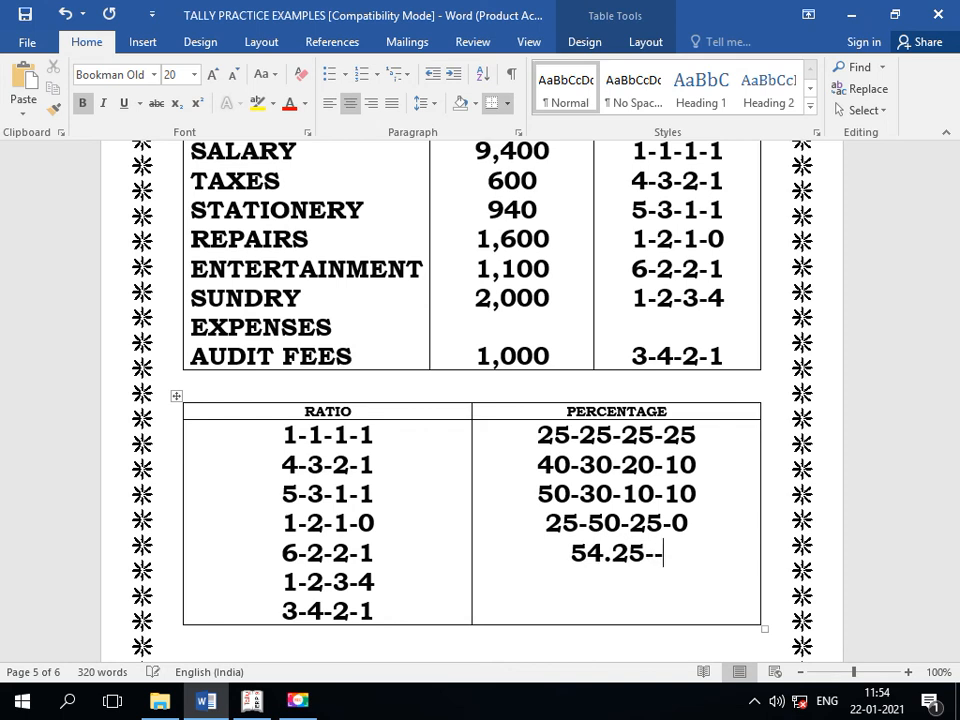
{"action": "key", "text": "BackSpace"}
{"action": "key", "text": "BackSpace"}
{"action": "key", "text": "BackSpace"}
{"action": "key", "text": "BackSpace"}
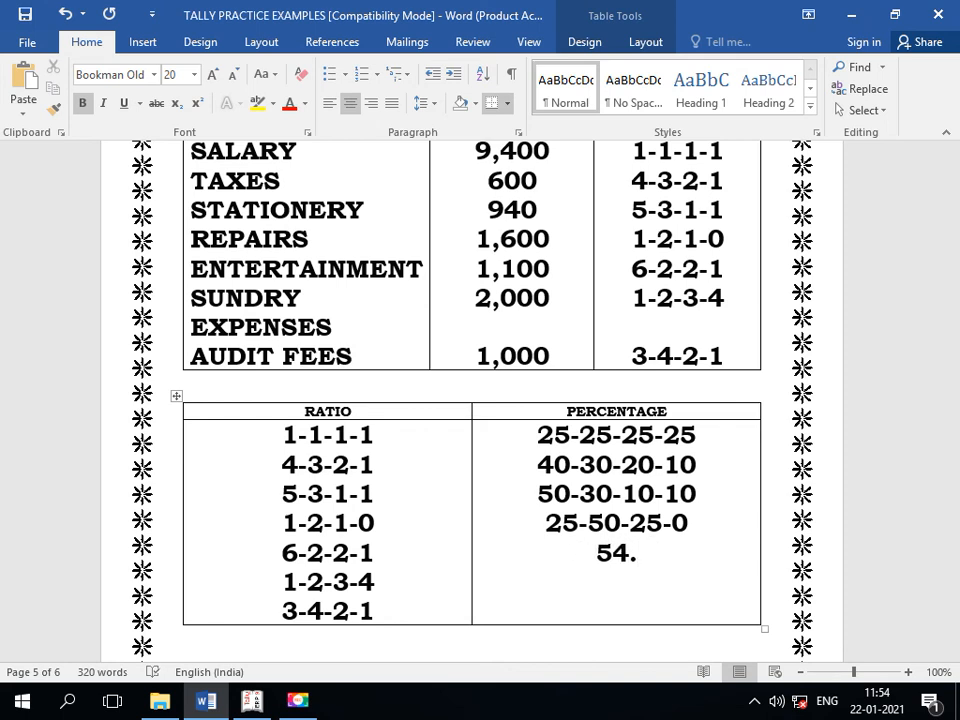
{"action": "type", "text": "55"}
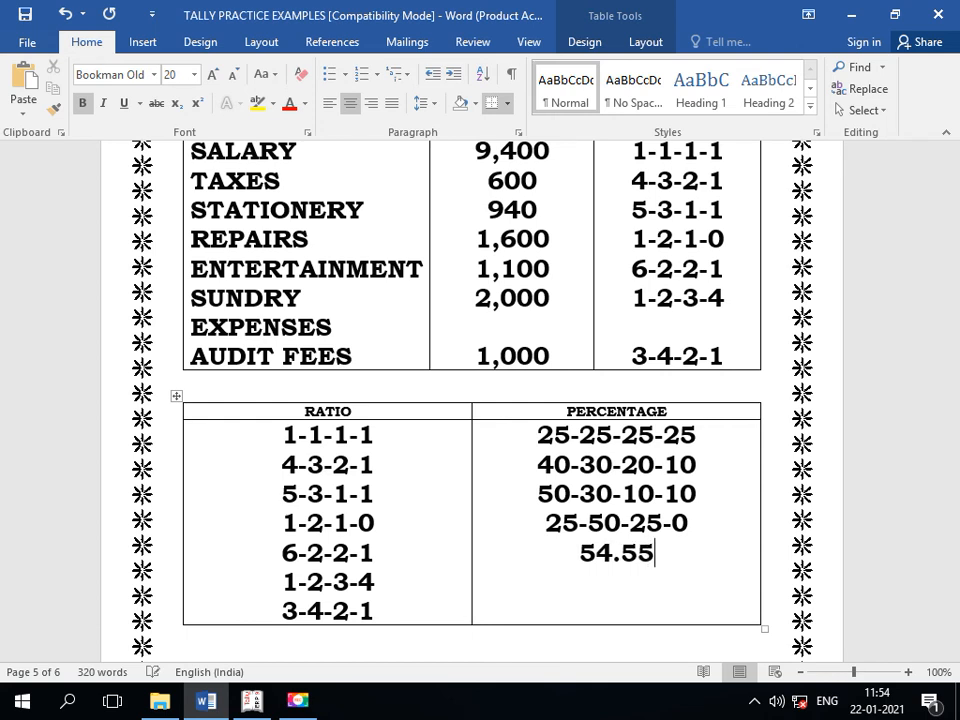
{"action": "type", "text": "-"}
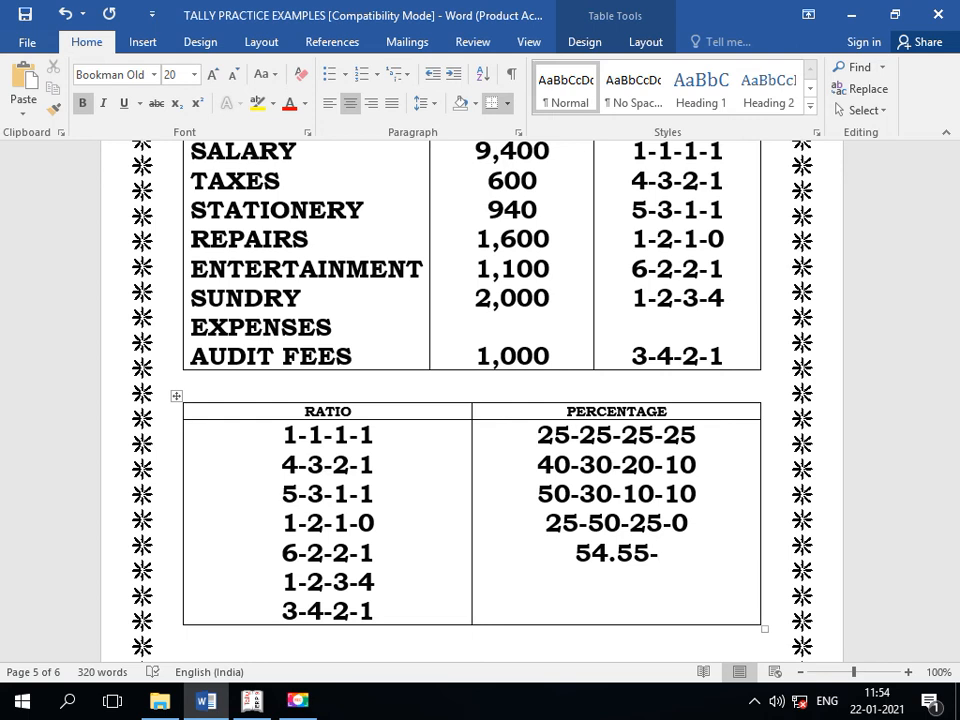
{"action": "type", "text": "1"}
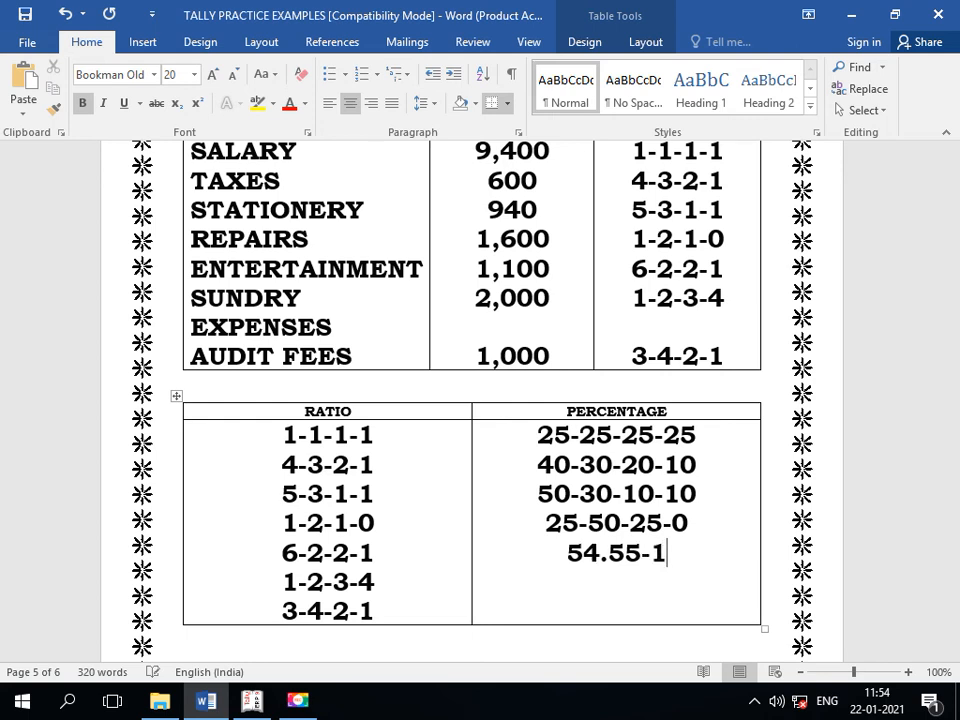
{"action": "type", "text": "8.18-"}
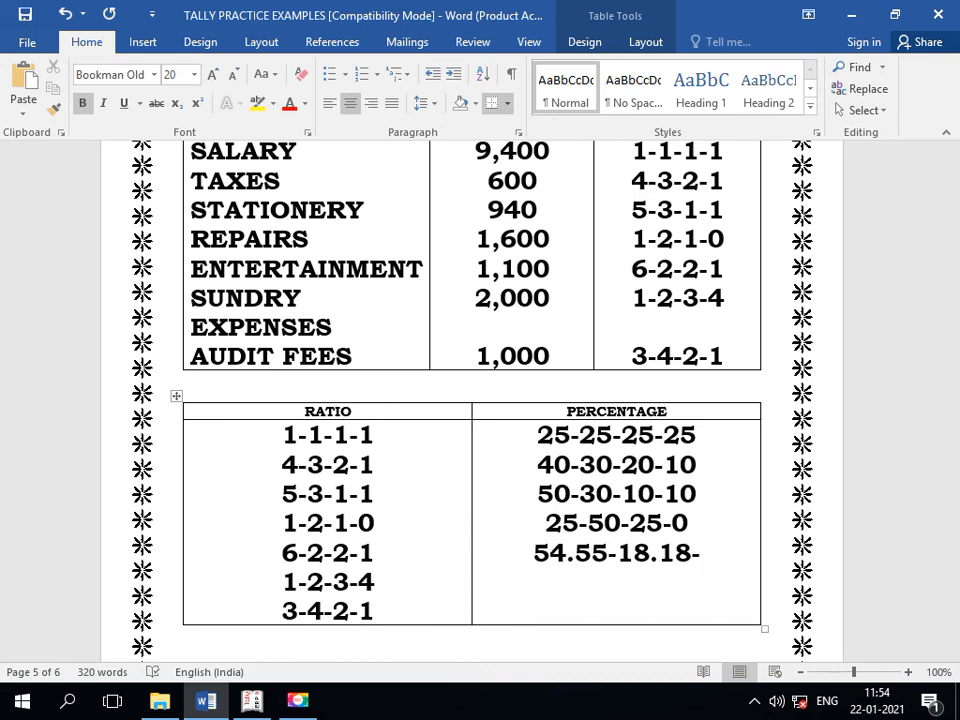
{"action": "type", "text": "18.18-"}
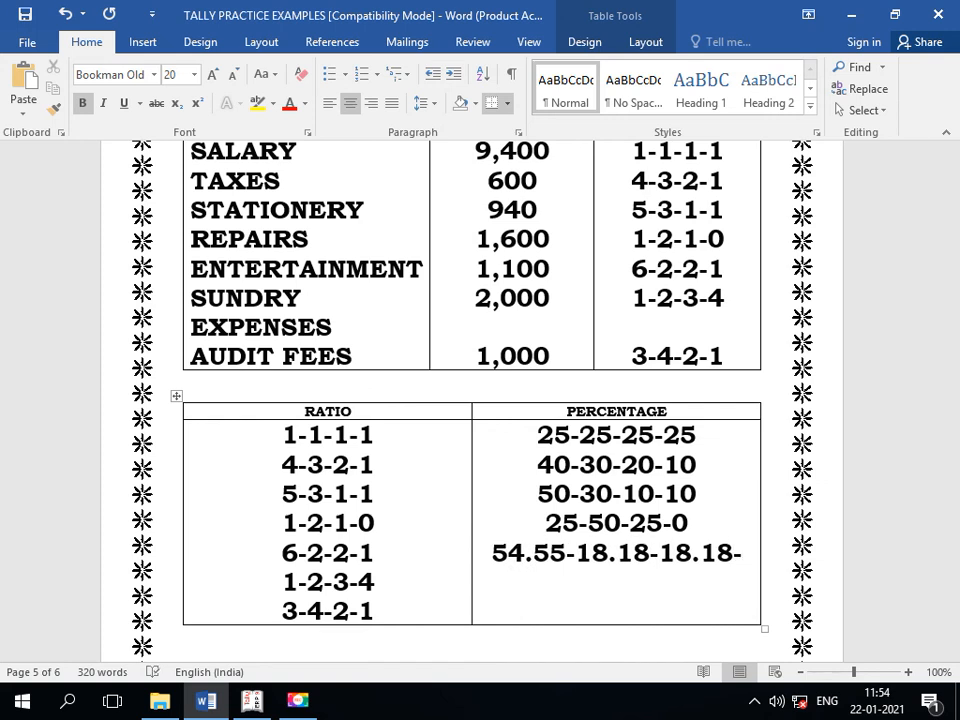
{"action": "type", "text": "9.09"}
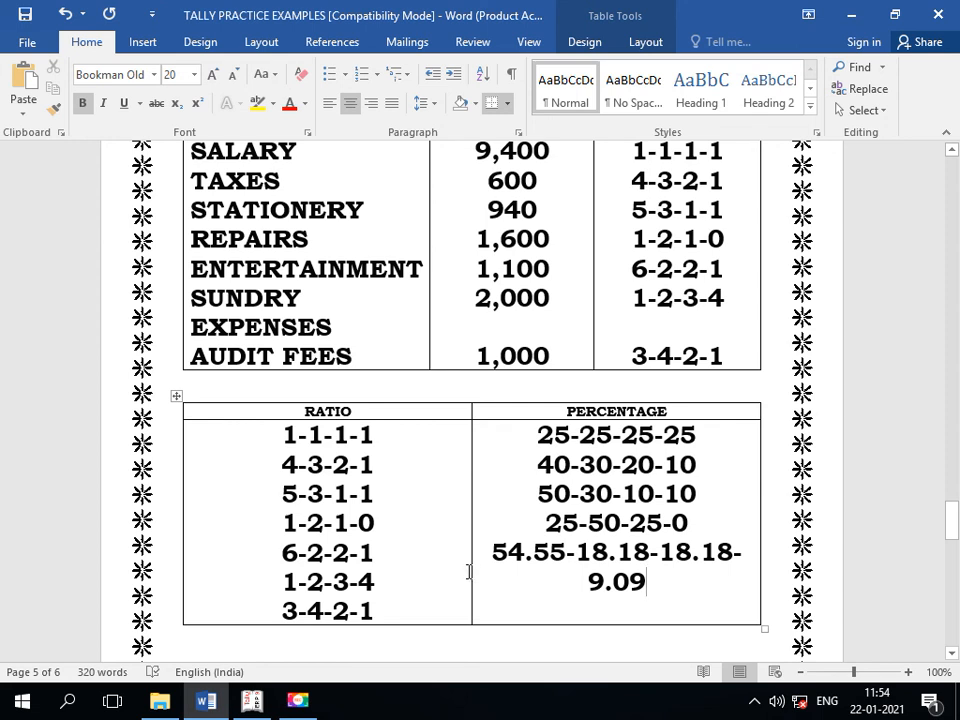
- Widen the PERCENTAGE column by narrowing the RATIO column until 54.55-18.18-18.18-9.09 fits on a single line
{"action": "left_click_drag", "start_coordinate": [471, 568], "coordinate": [422, 573]}
{"action": "left_click", "coordinate": [428, 580]}
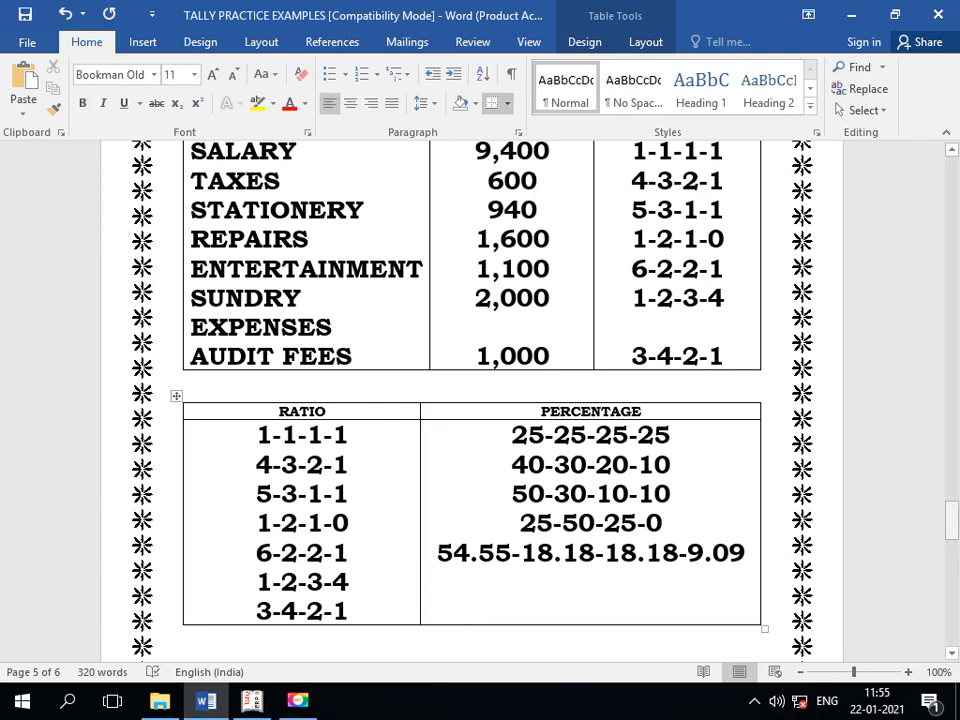
{"action": "left_click_drag", "start_coordinate": [727, 354], "coordinate": [714, 355]}
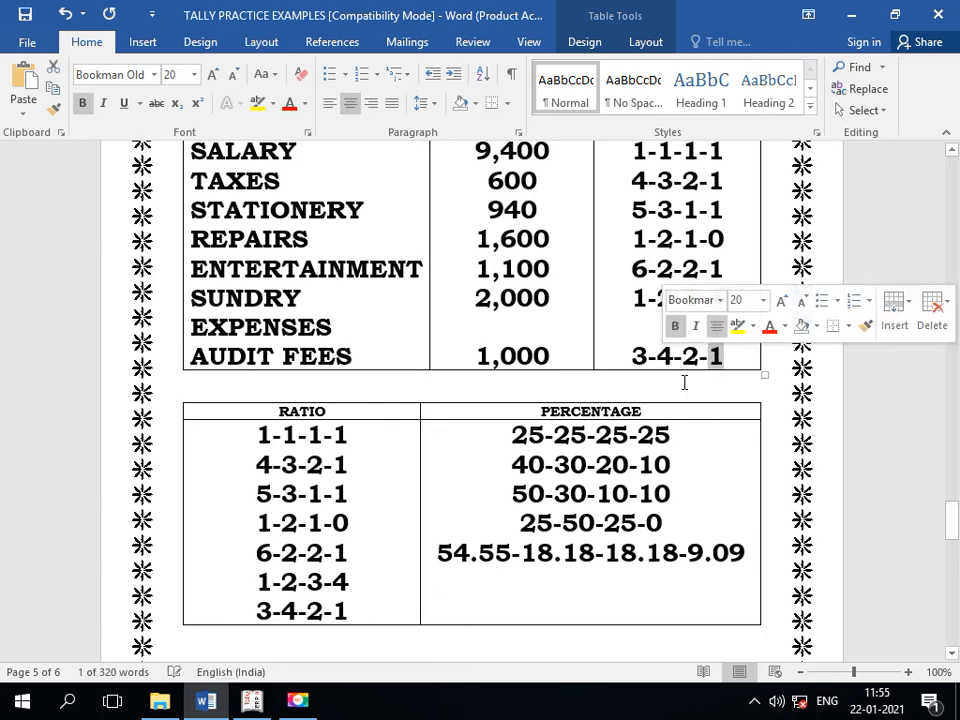
- Enter 10-20-30-40 and 30-40-20-10 on separate lines as the percentages for ratios 1-2-3-4 and 3-4-2-1
{"action": "left_click", "coordinate": [470, 592]}
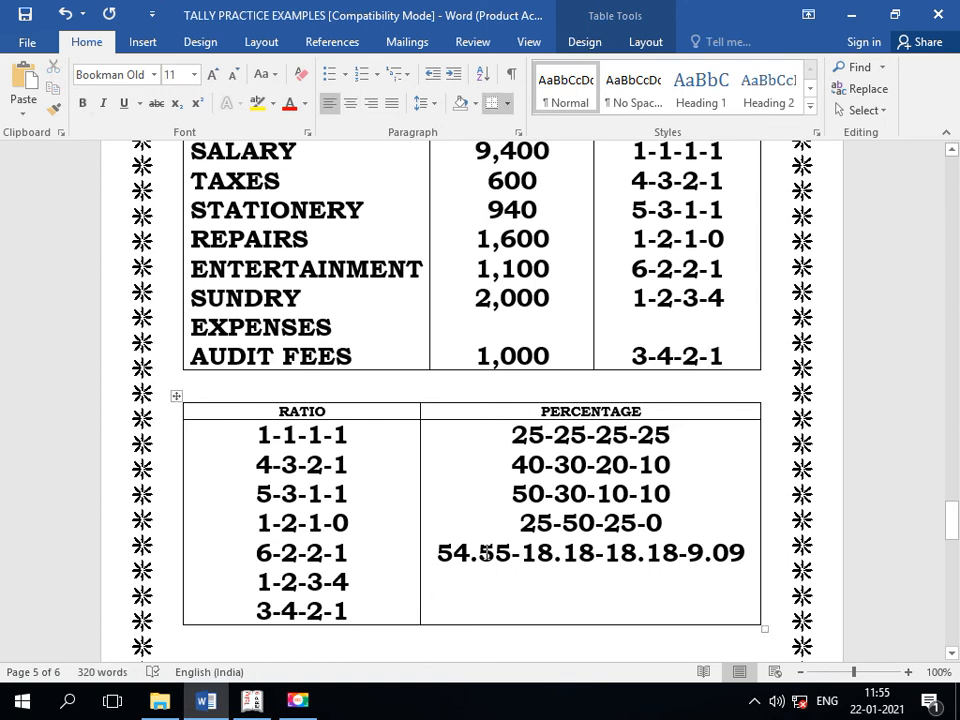
{"action": "type", "text": "2"}
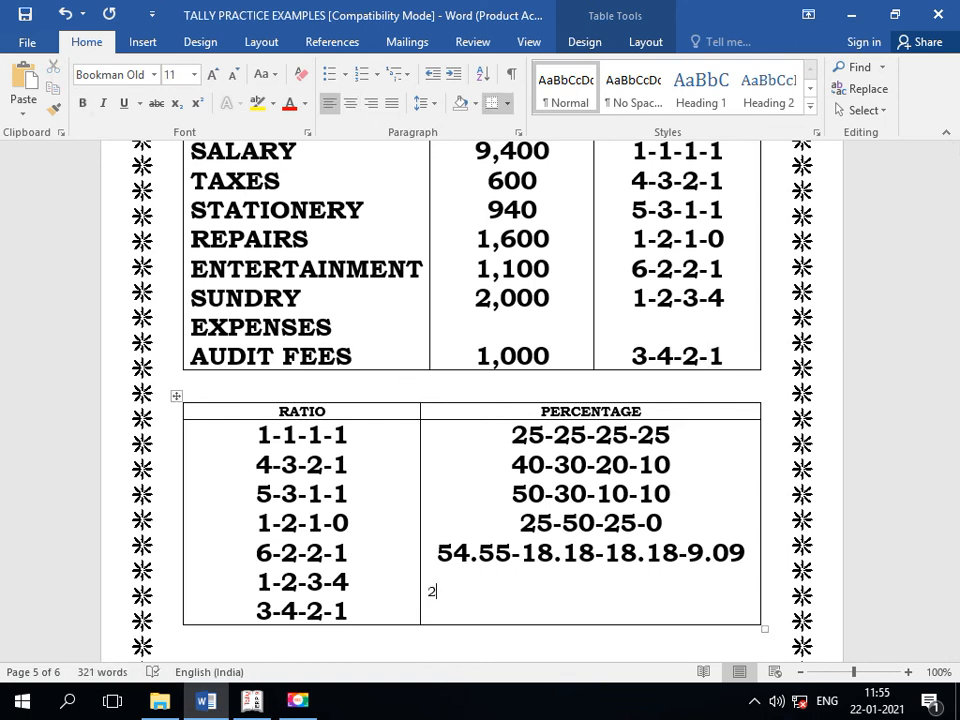
{"action": "key", "text": "BackSpace"}
{"action": "type", "text": "10-20-30-40"}
{"action": "key", "text": "Return"}
{"action": "type", "text": "30"}
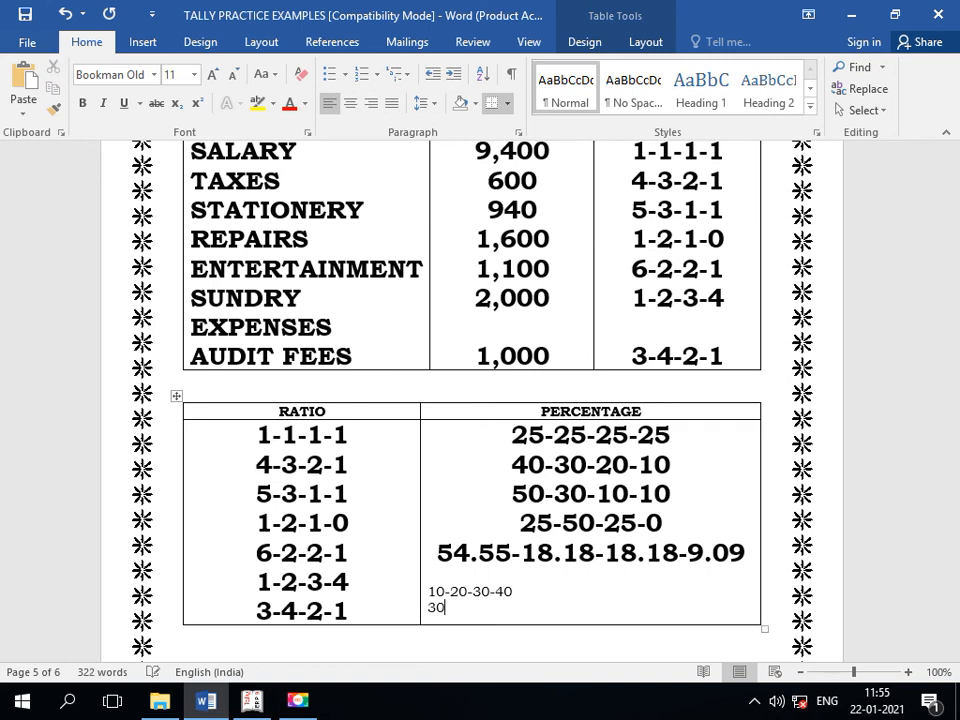
{"action": "type", "text": "-40-20-10"}
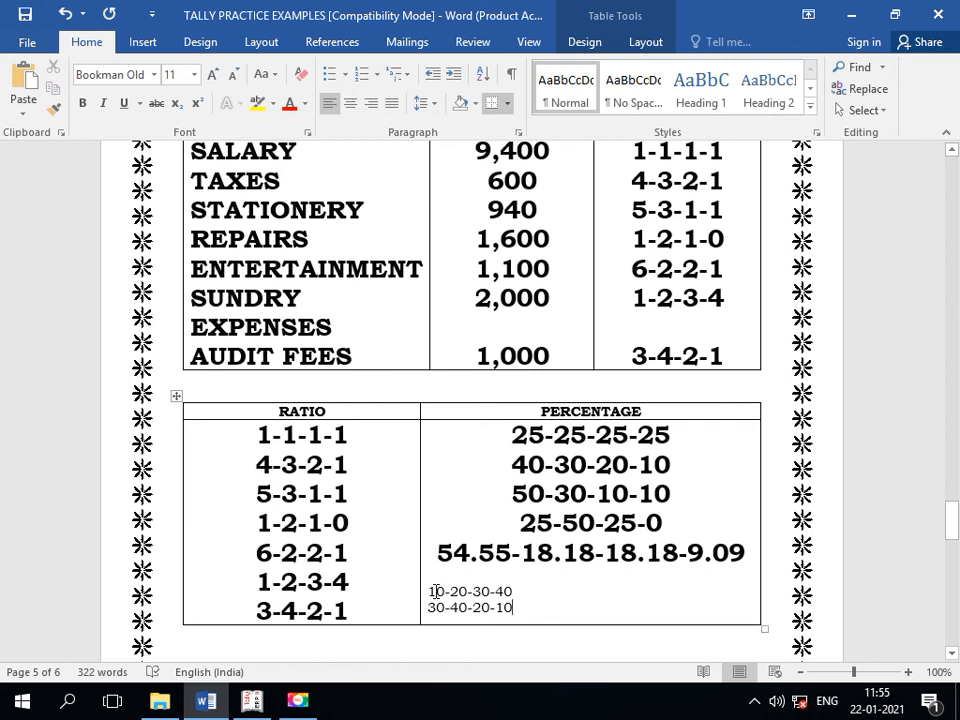
- Format the last two percentage lines, 10-20-30-40 and 30-40-20-10, as 20 pt bold centred text
{"action": "left_click_drag", "start_coordinate": [435, 591], "coordinate": [617, 596]}
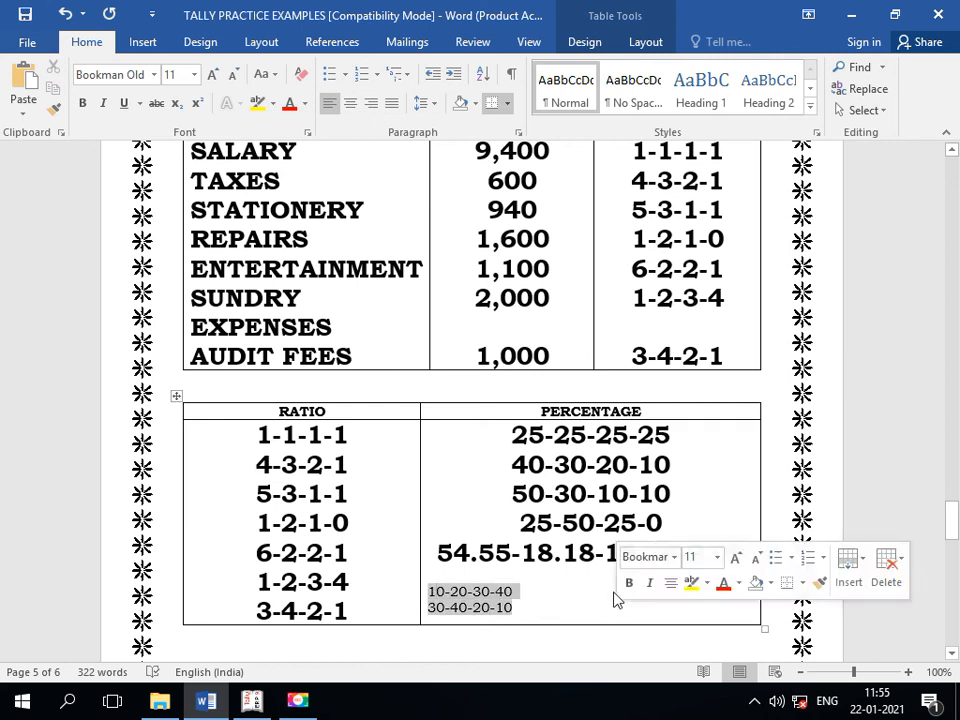
{"action": "left_click", "coordinate": [214, 75]}
{"action": "left_click", "coordinate": [215, 76]}
{"action": "left_click", "coordinate": [214, 75]}
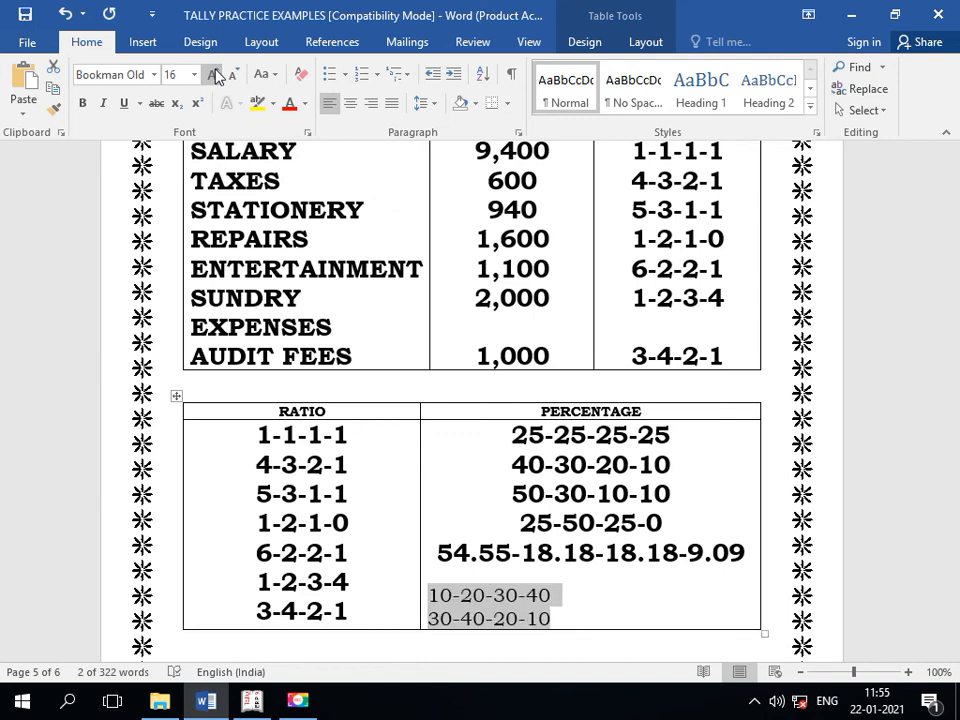
{"action": "left_click", "coordinate": [233, 77]}
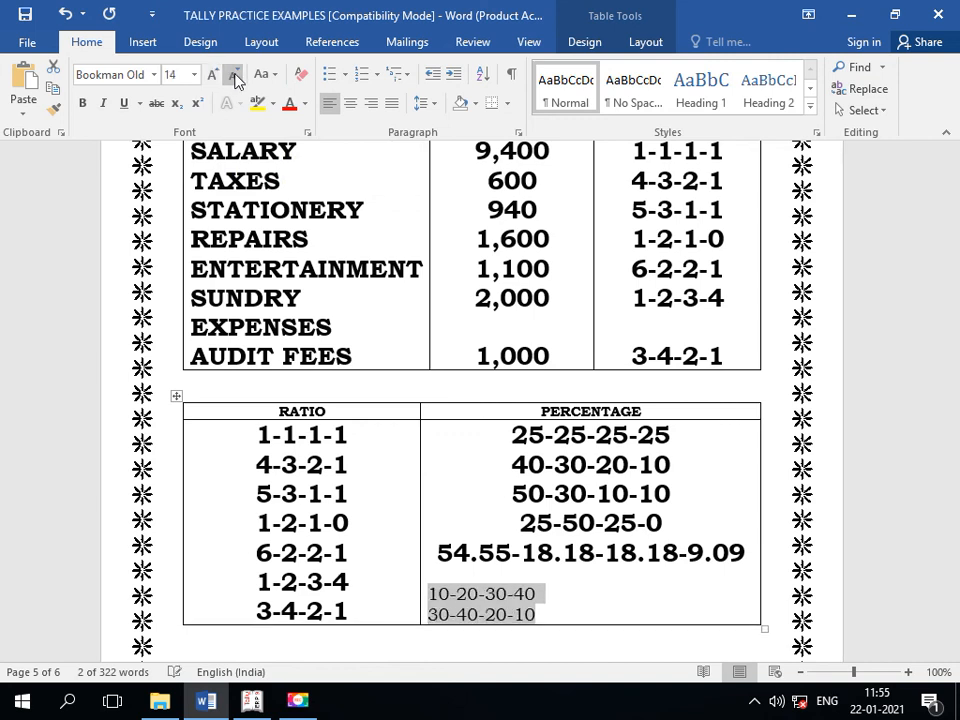
{"action": "left_click", "coordinate": [233, 77]}
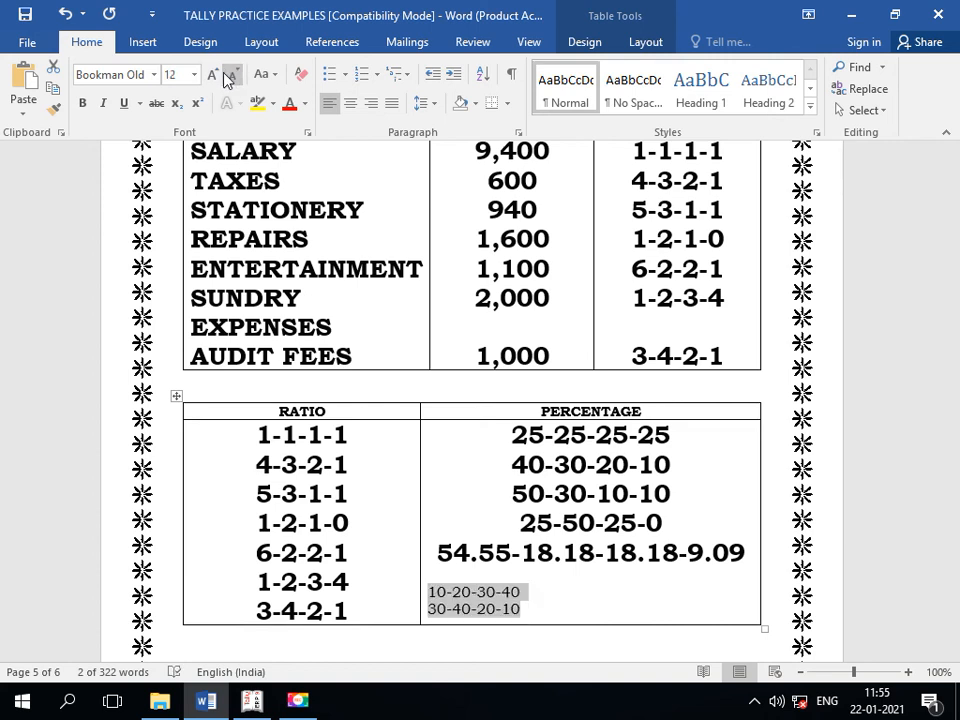
{"action": "left_click", "coordinate": [211, 77]}
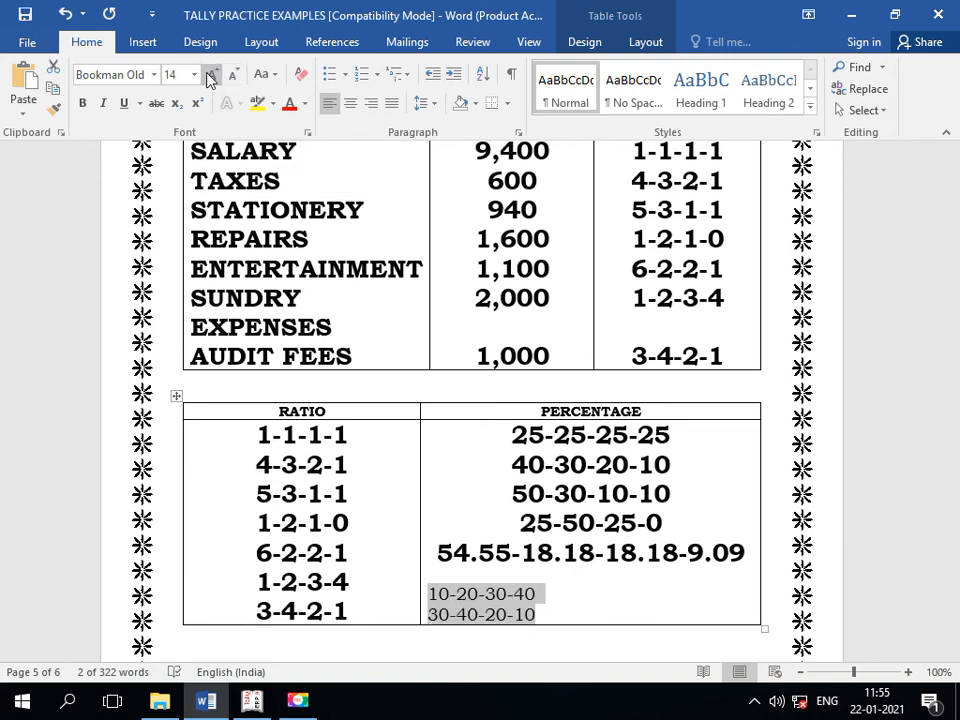
{"action": "left_click", "coordinate": [211, 77]}
{"action": "left_click", "coordinate": [211, 77]}
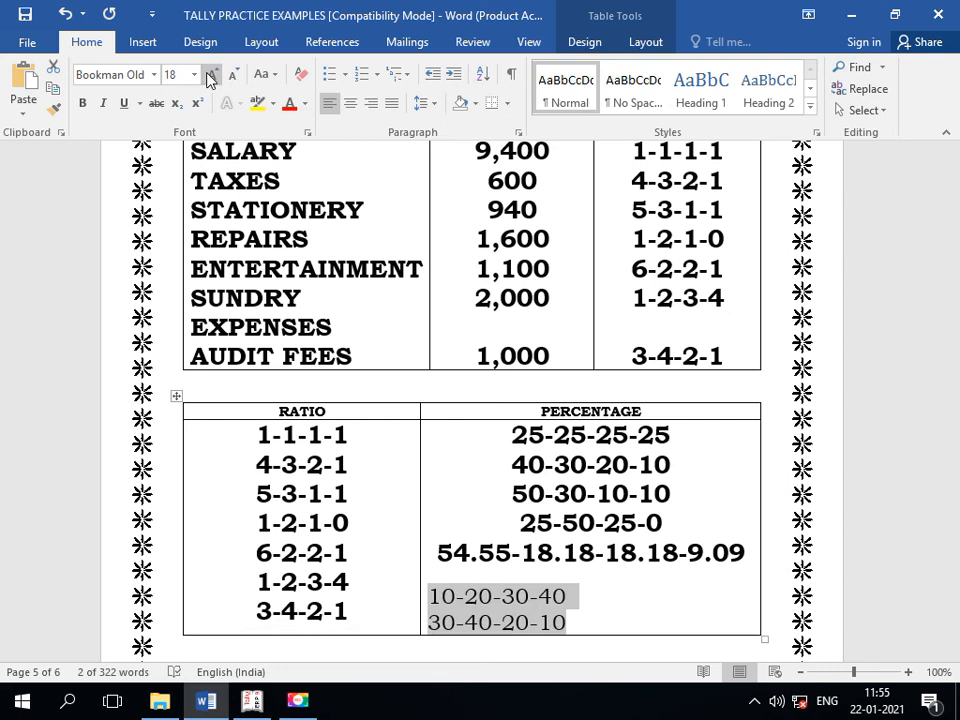
{"action": "left_click", "coordinate": [211, 77]}
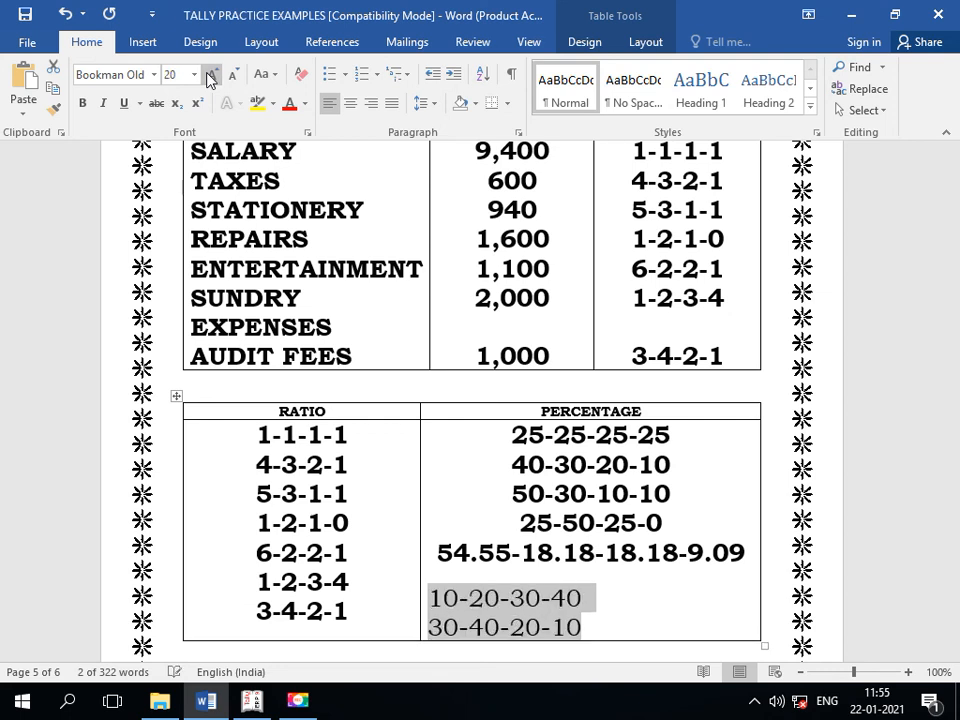
{"action": "left_click", "coordinate": [81, 104]}
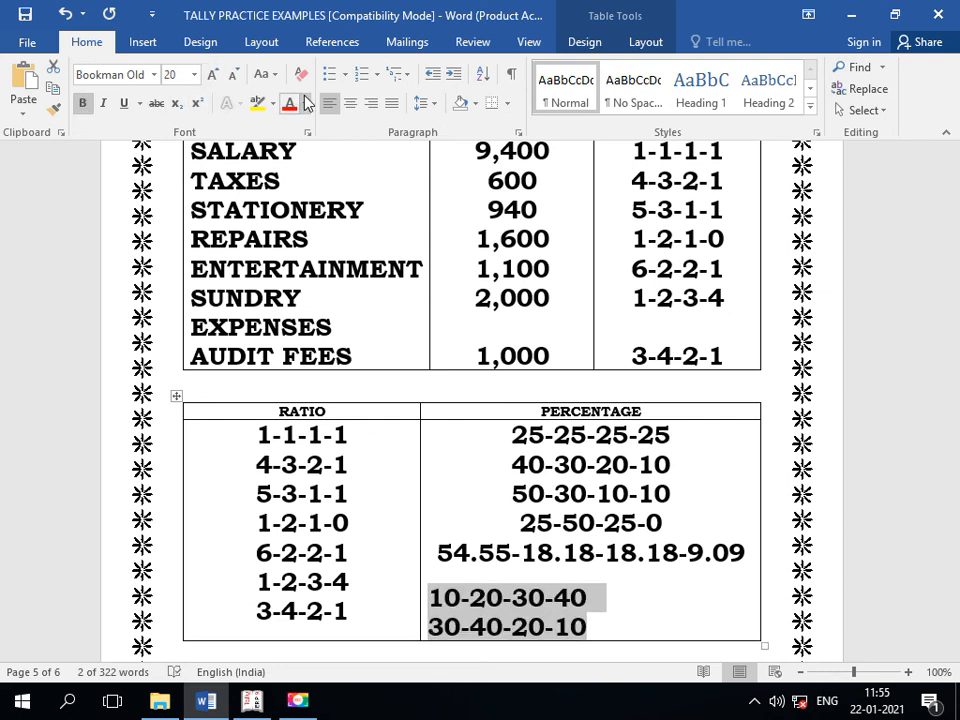
{"action": "left_click", "coordinate": [349, 105]}
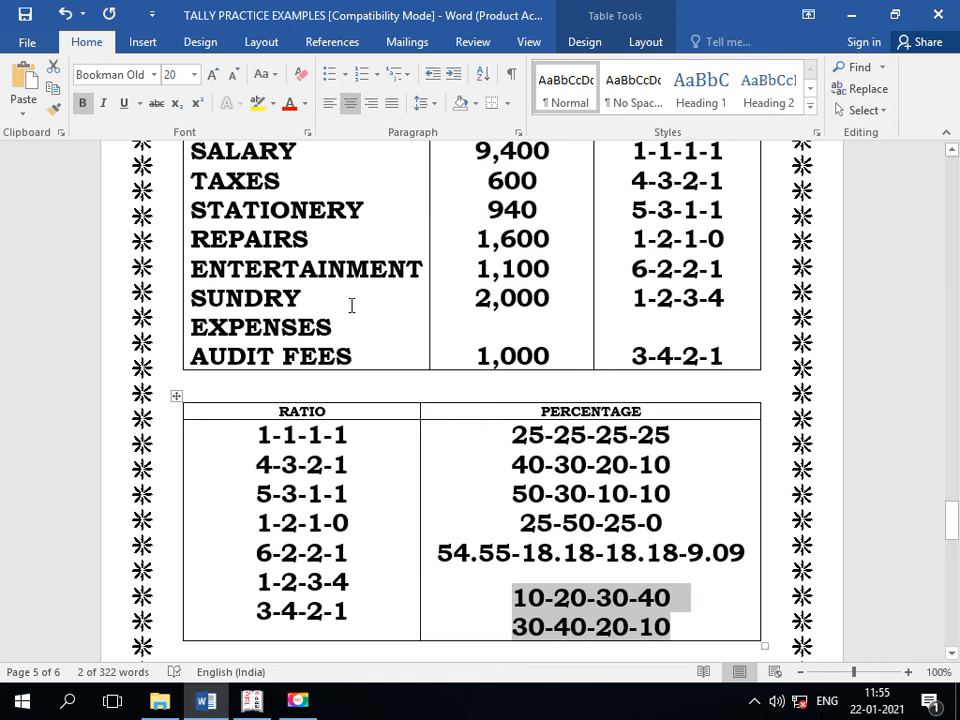
- Insert a blank line below ratio 6-2-2-1 in the RATIO column
{"action": "left_click", "coordinate": [358, 553]}
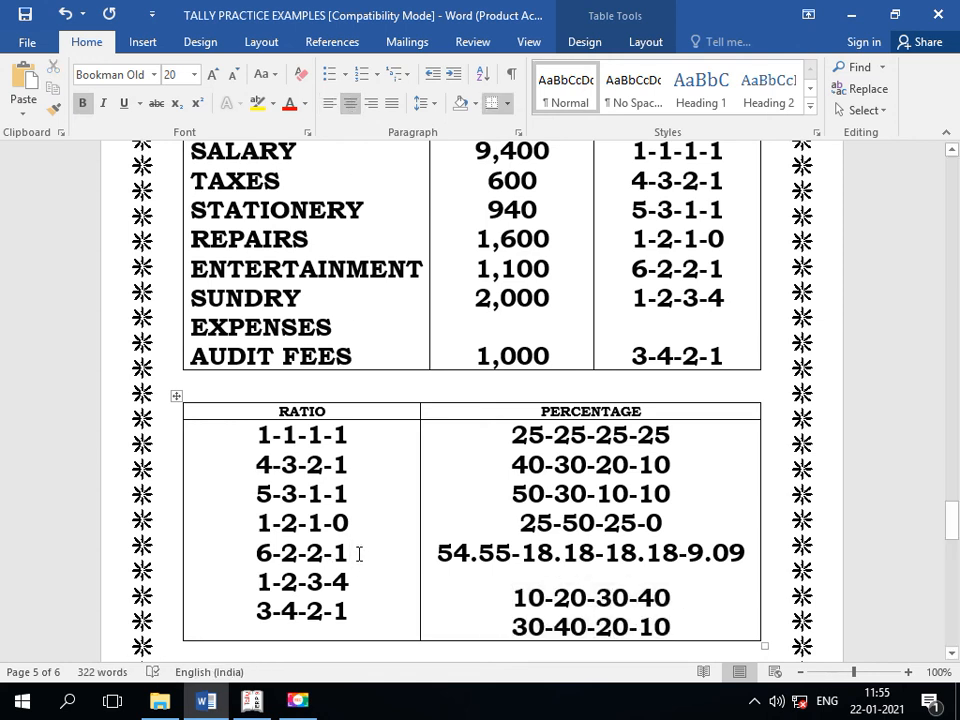
{"action": "type", "text": "+"}
{"action": "key", "text": "BackSpace"}
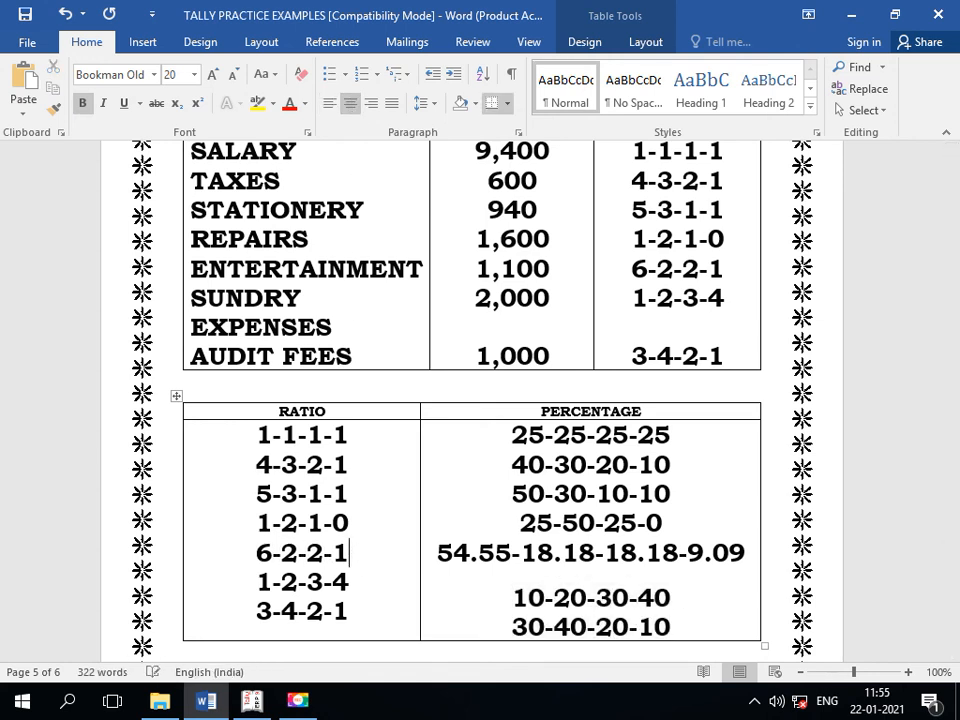
{"action": "key", "text": "Return"}
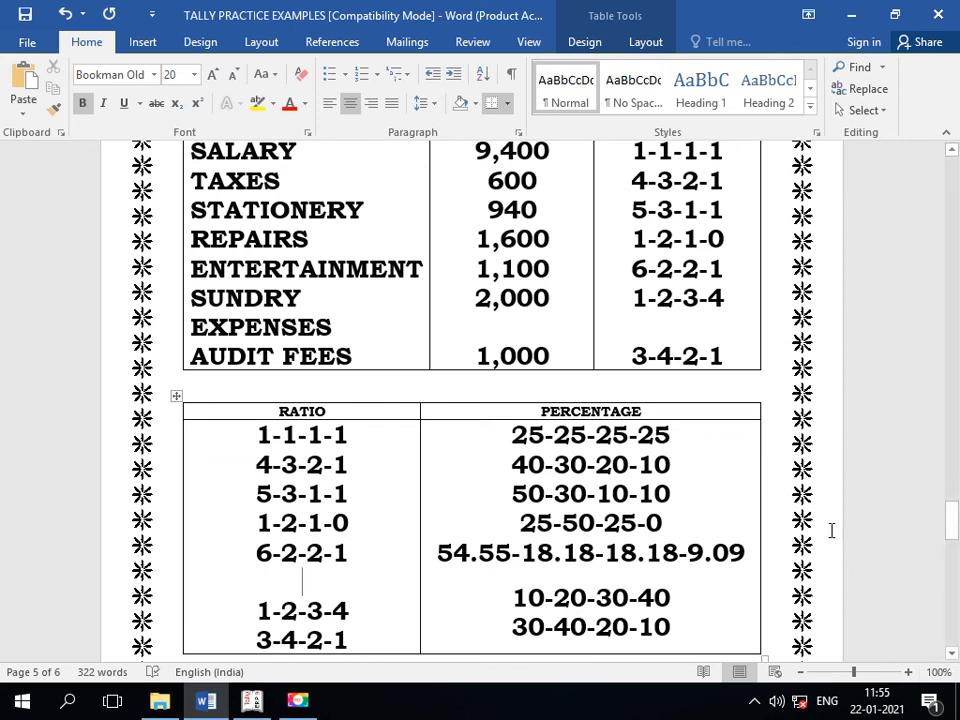
- Widen the PERCENTAGE column slightly at its outer border and remove the blank lines above 10-20-30-40 and ratio 1-2-3-4
{"action": "left_click_drag", "start_coordinate": [757, 579], "coordinate": [776, 580]}
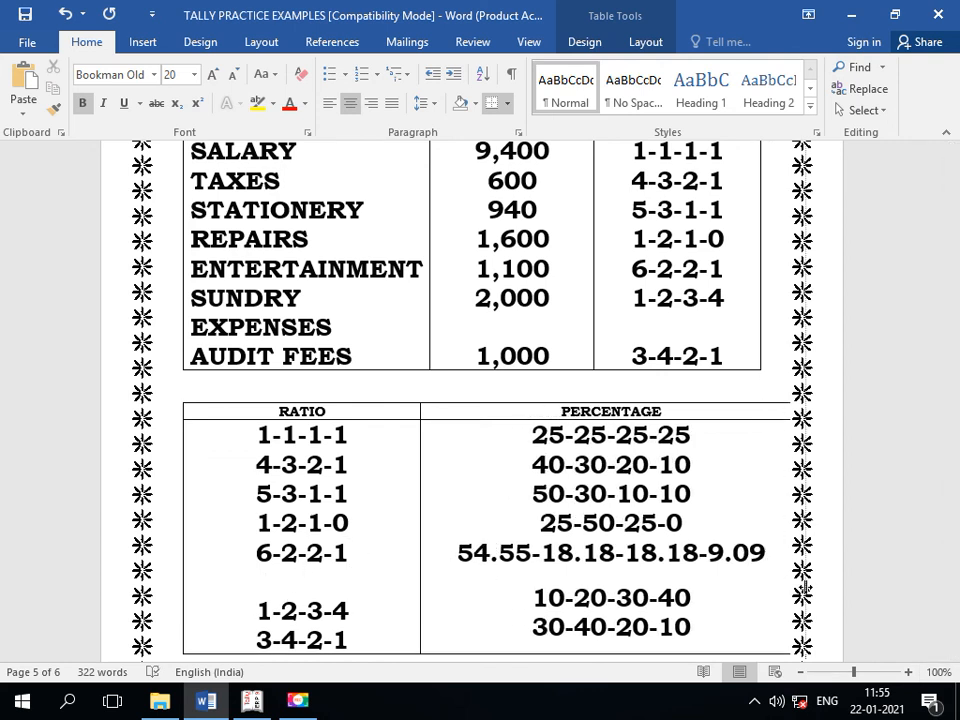
{"action": "left_click", "coordinate": [693, 572]}
{"action": "key", "text": "Delete"}
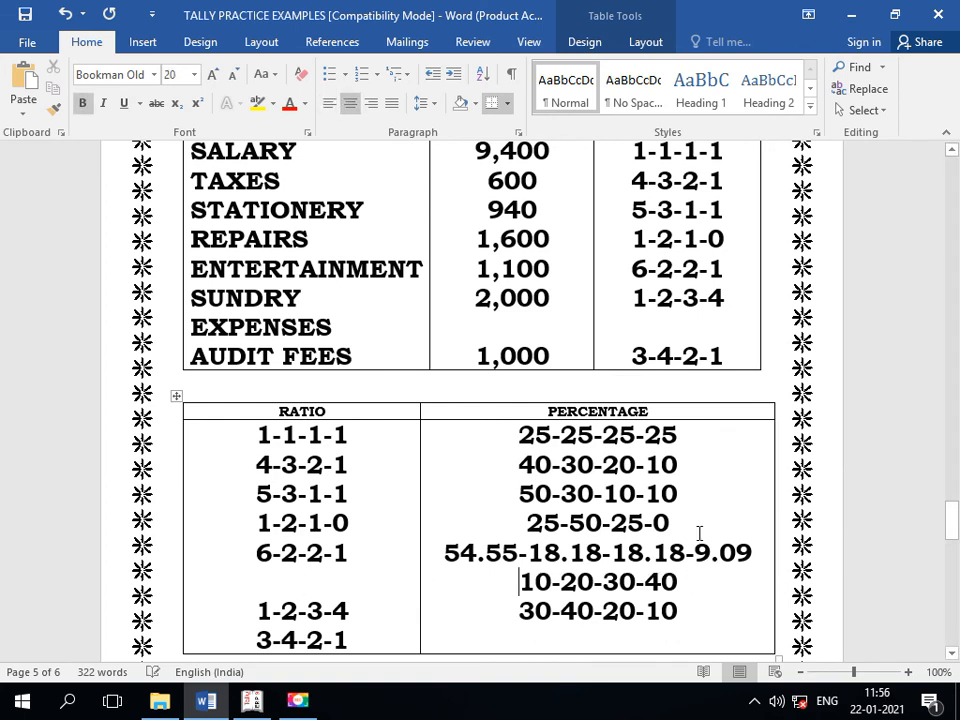
{"action": "left_click", "coordinate": [394, 544]}
{"action": "key", "text": "Delete"}
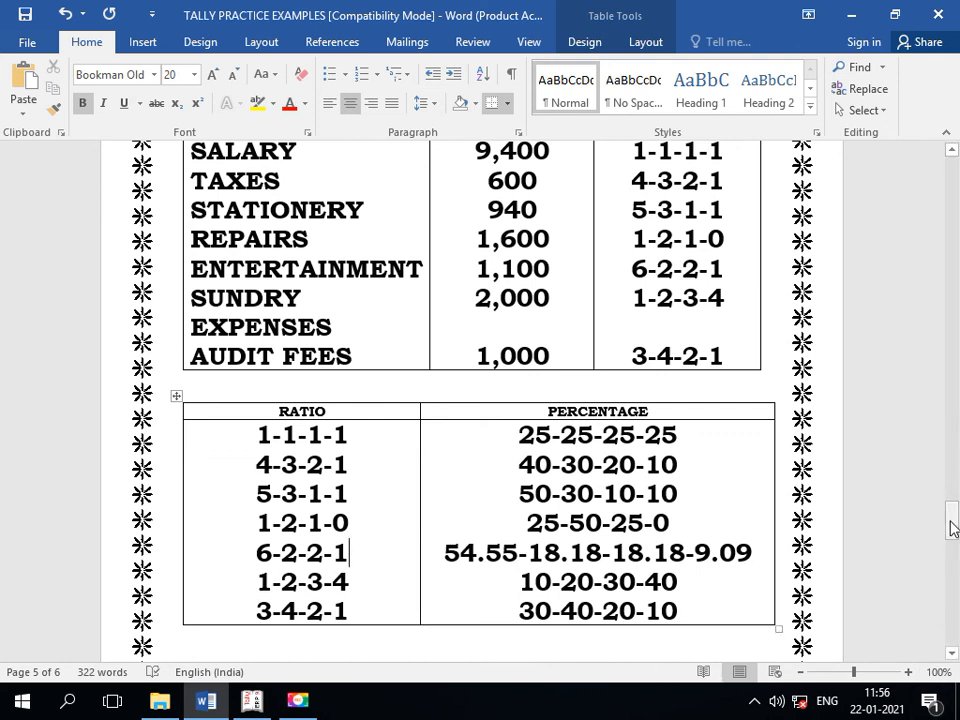
- Save the document with the completed ratio-to-percentage table
{"action": "left_click_drag", "start_coordinate": [952, 528], "coordinate": [956, 545]}
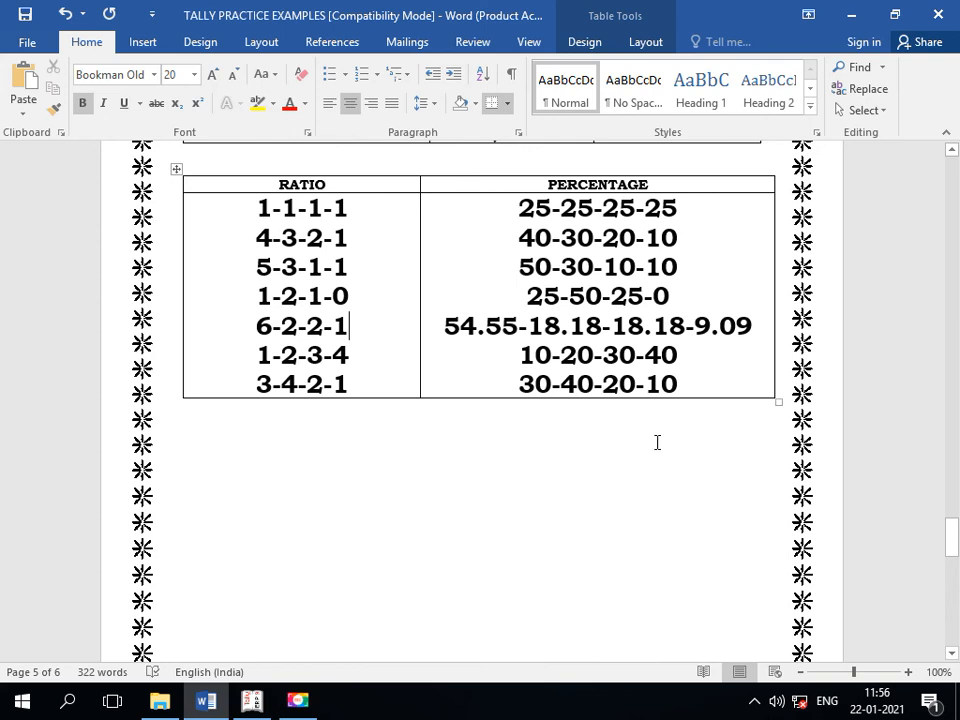
{"action": "key", "text": "ctrl+s"}
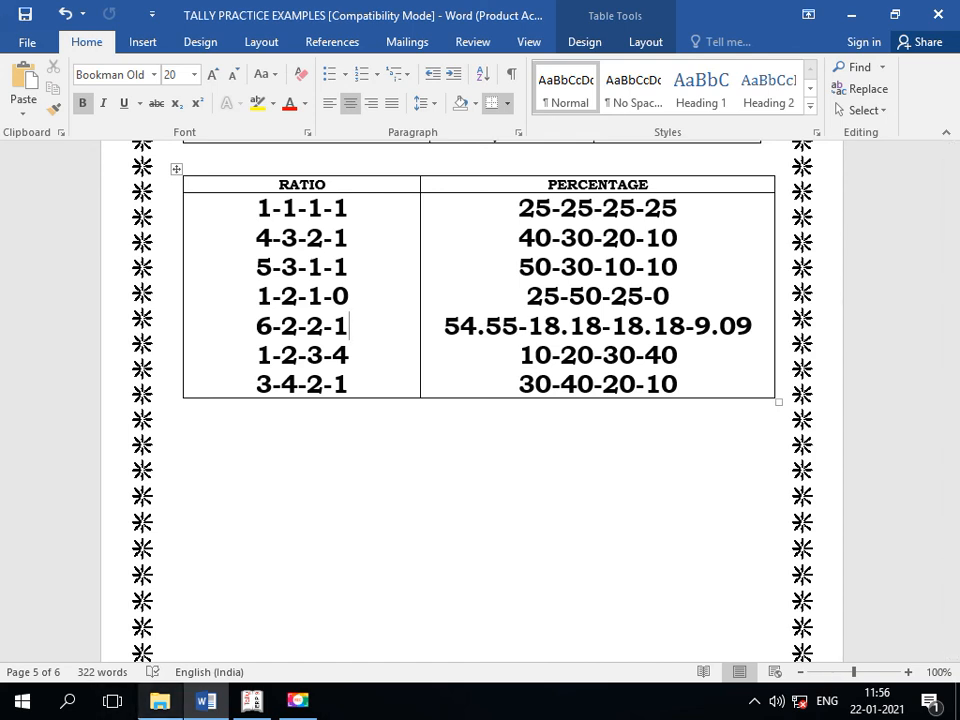
{"action": "left_click", "coordinate": [857, 666]}
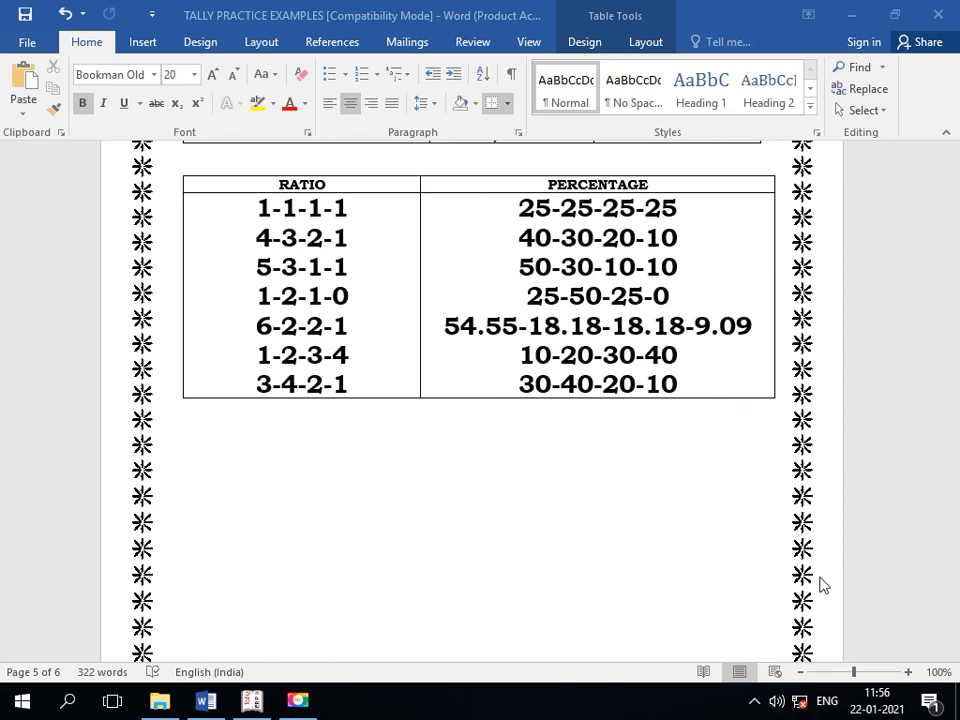
{"action": "left_click", "coordinate": [644, 464]}
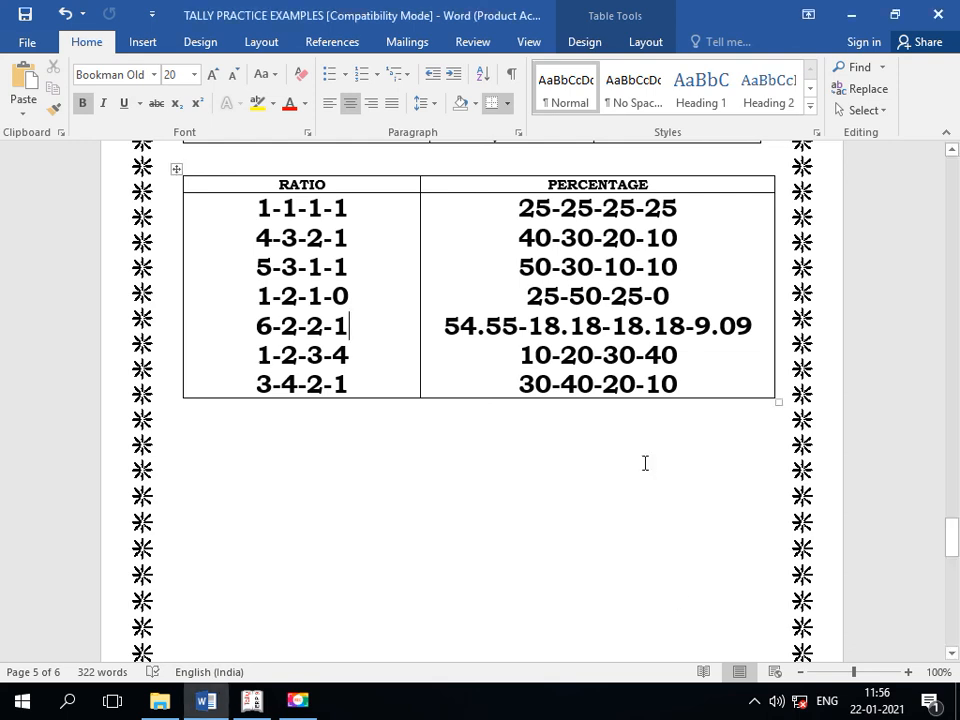